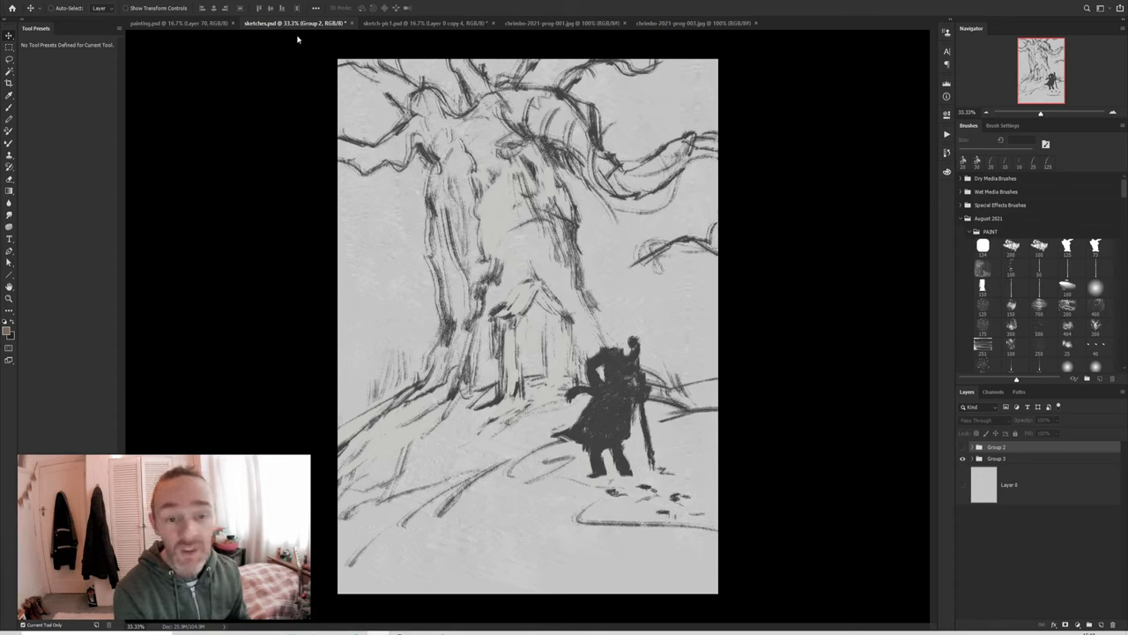
Step: Switch to the painting.psd document to view the snowy tree-house painting
{"action": "left_click", "coordinate": [187, 24]}
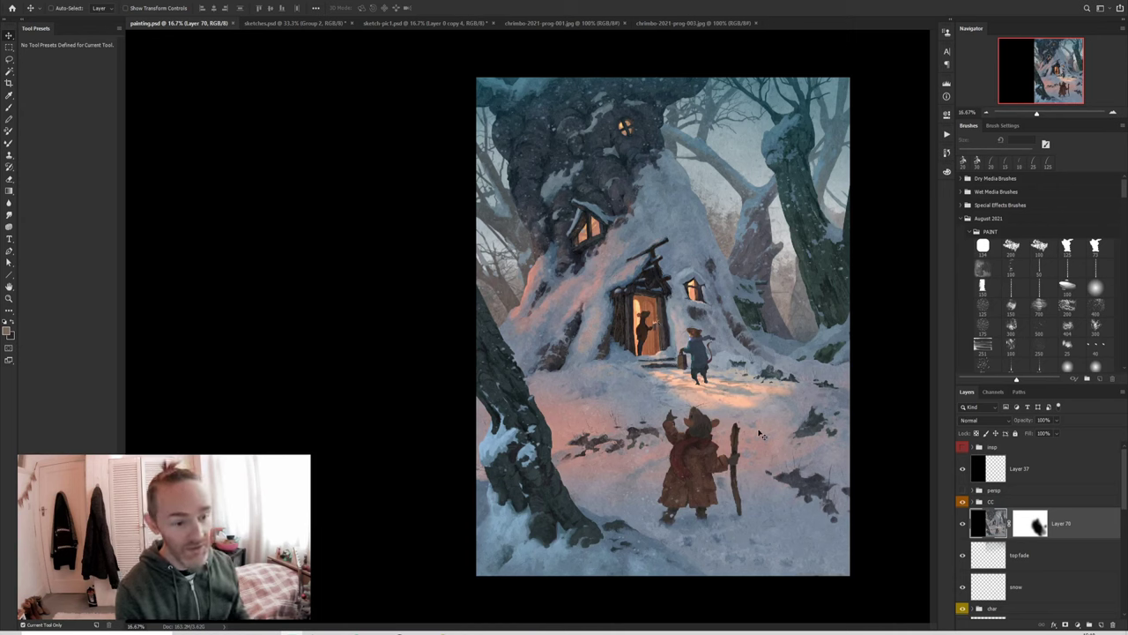
{"action": "right_click", "coordinate": [913, 439]}
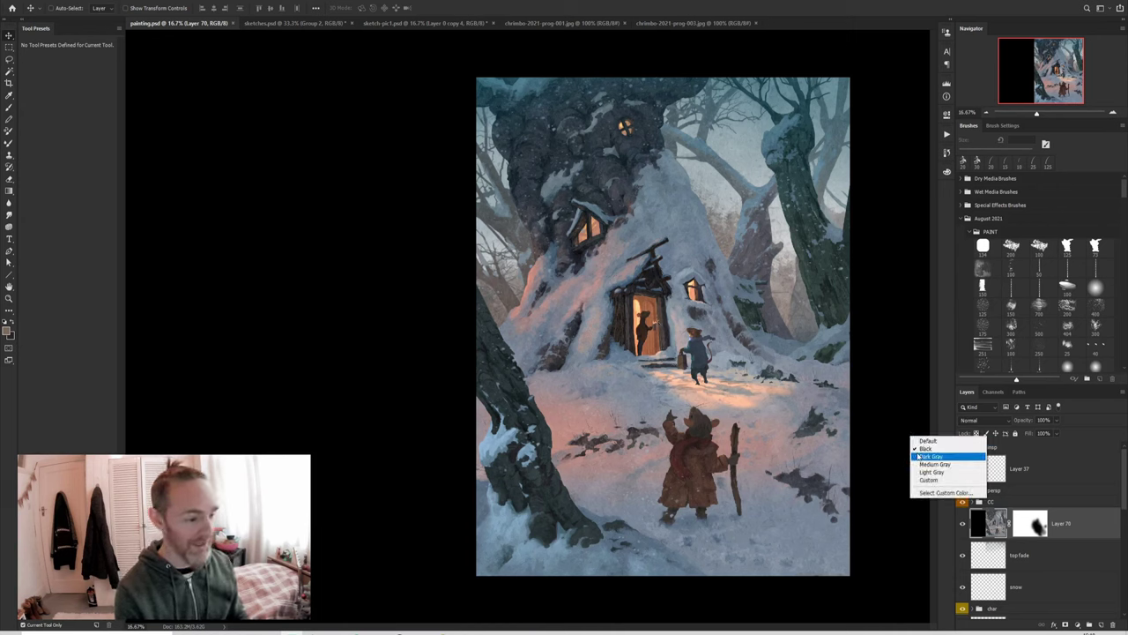
{"action": "left_click", "coordinate": [878, 353]}
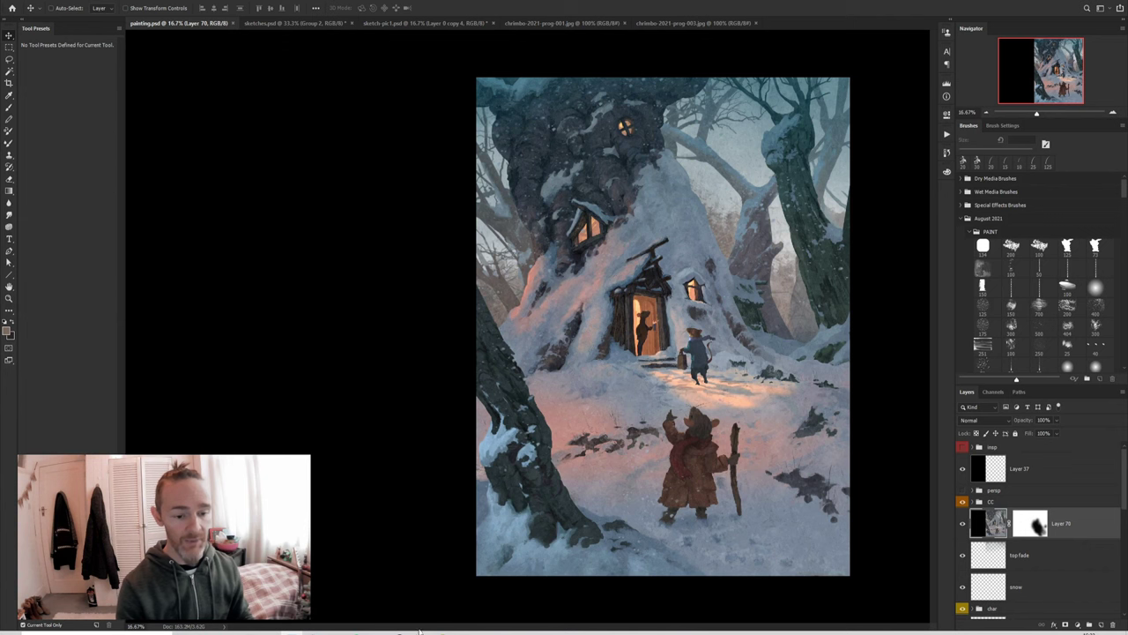
Step: Switch to the reference board window and survey its groups of forest, cottage and winter scene images
{"action": "key", "text": "alt+Tab"}
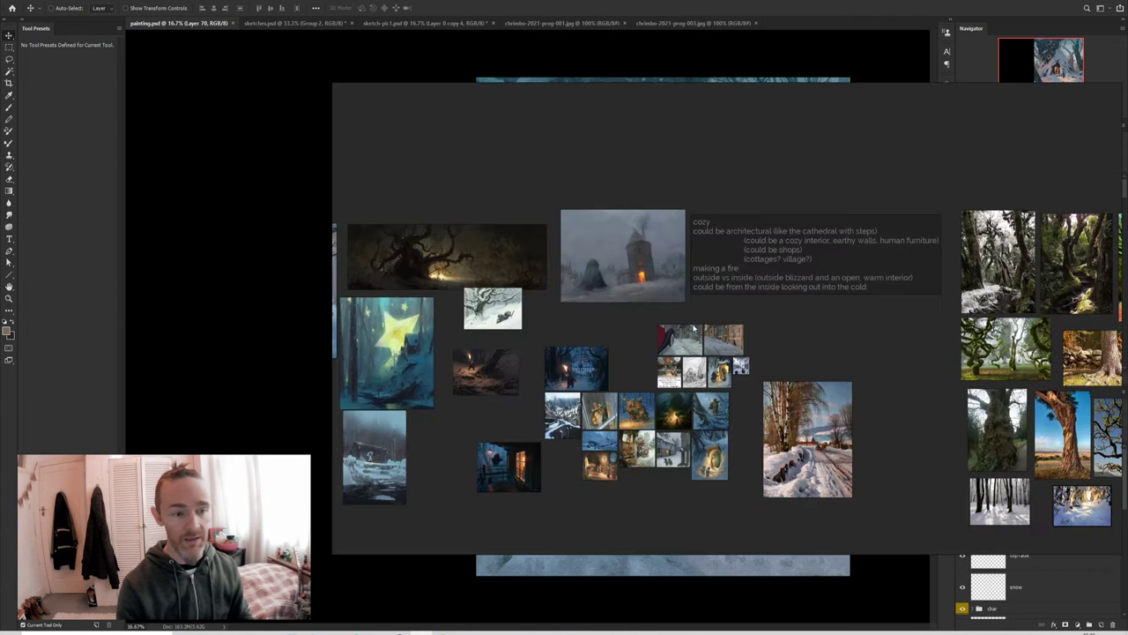
{"action": "scroll", "coordinate": [655, 309], "scroll_direction": "down", "scroll_amount": 4}
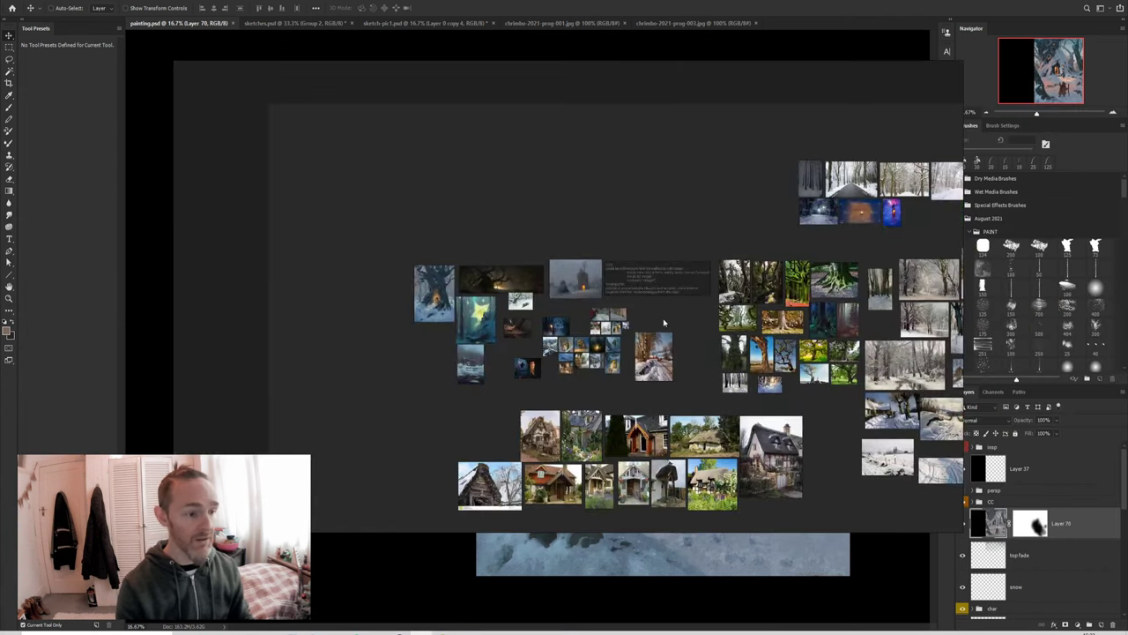
{"action": "left_click_drag", "start_coordinate": [586, 280], "coordinate": [577, 282]}
{"action": "scroll", "coordinate": [579, 297], "scroll_direction": "right", "scroll_amount": 3}
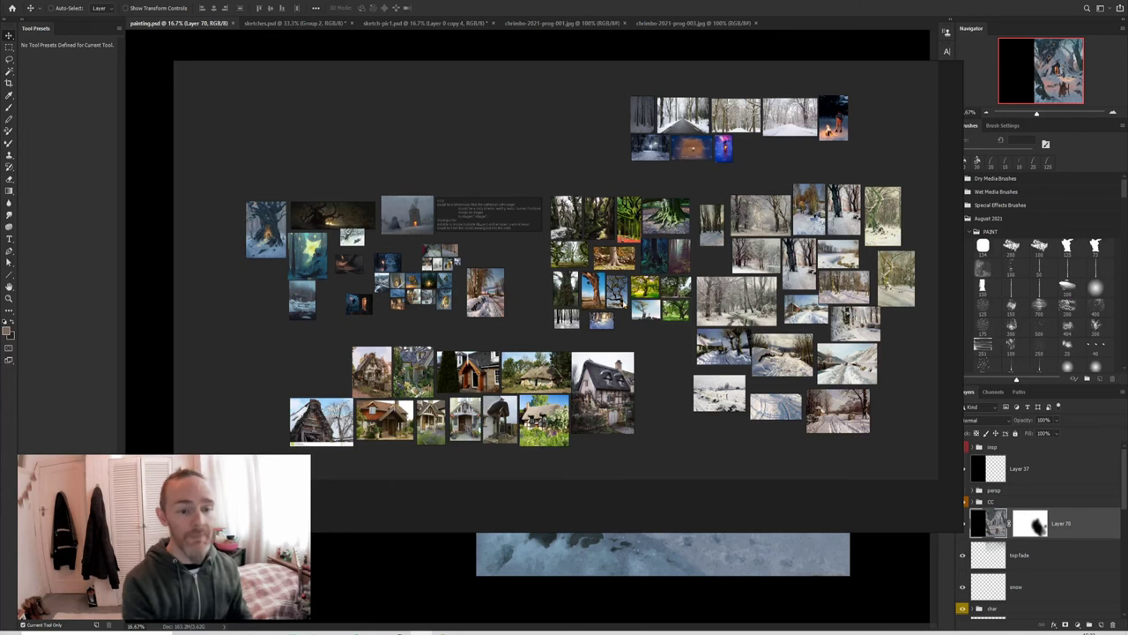
{"action": "scroll", "coordinate": [637, 290], "scroll_direction": "up", "scroll_amount": 3}
{"action": "scroll", "coordinate": [519, 318], "scroll_direction": "left", "scroll_amount": 2}
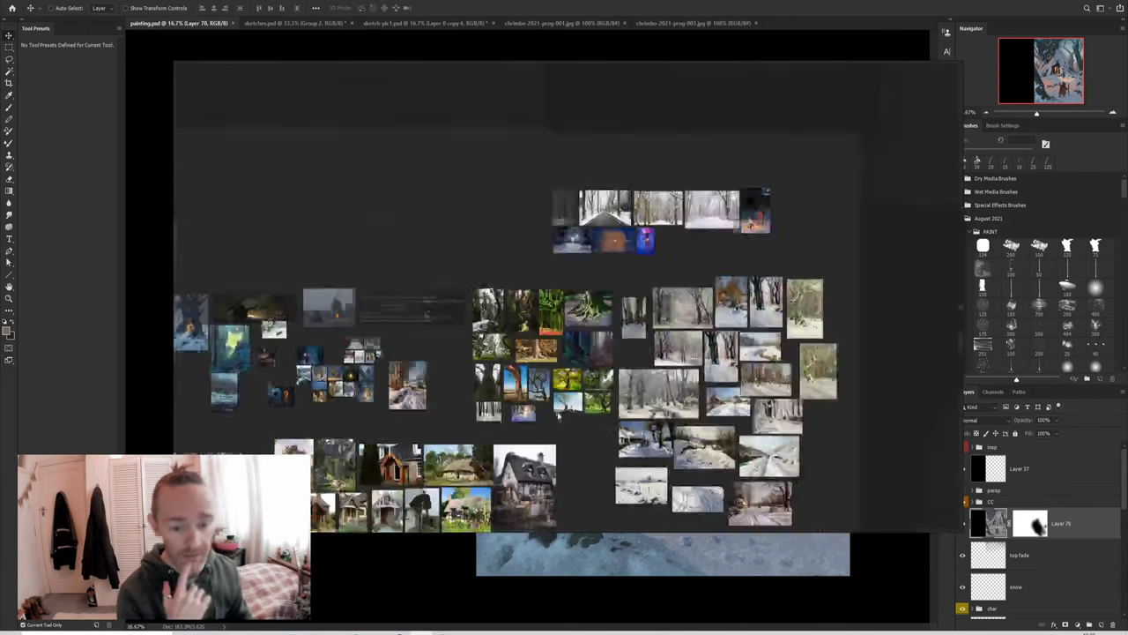
{"action": "scroll", "coordinate": [375, 345], "scroll_direction": "up", "scroll_amount": 1}
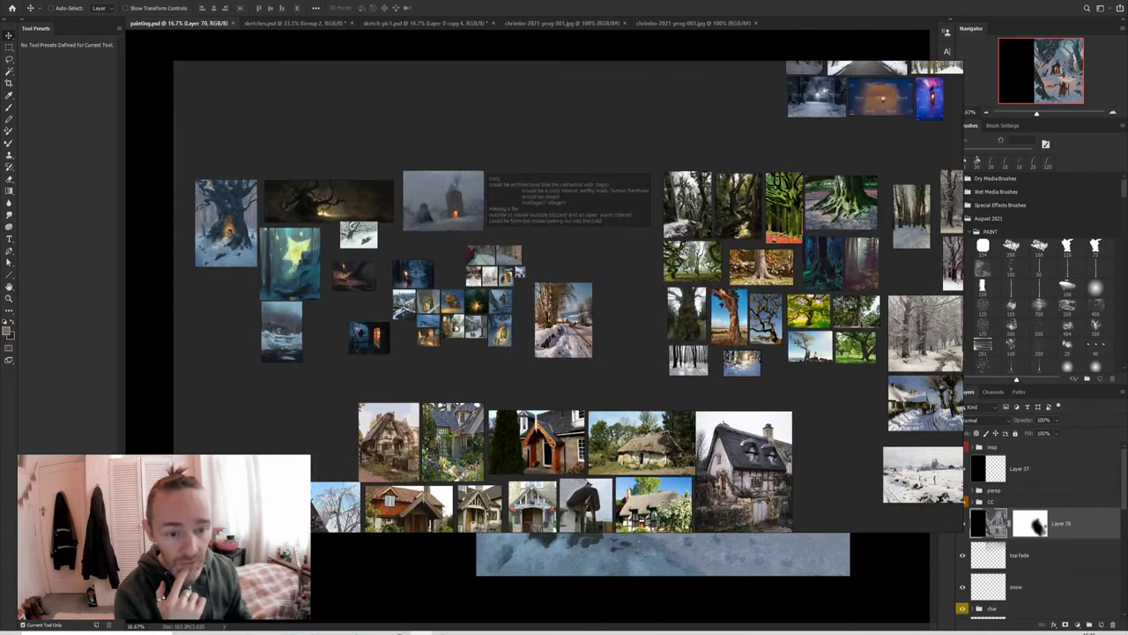
Step: Examine the storybook animal illustrations in the small image cluster, including the snowy street and the glowing round door
{"action": "scroll", "coordinate": [458, 329], "scroll_direction": "up", "scroll_amount": 5}
{"action": "scroll", "coordinate": [454, 326], "scroll_direction": "down", "scroll_amount": 2}
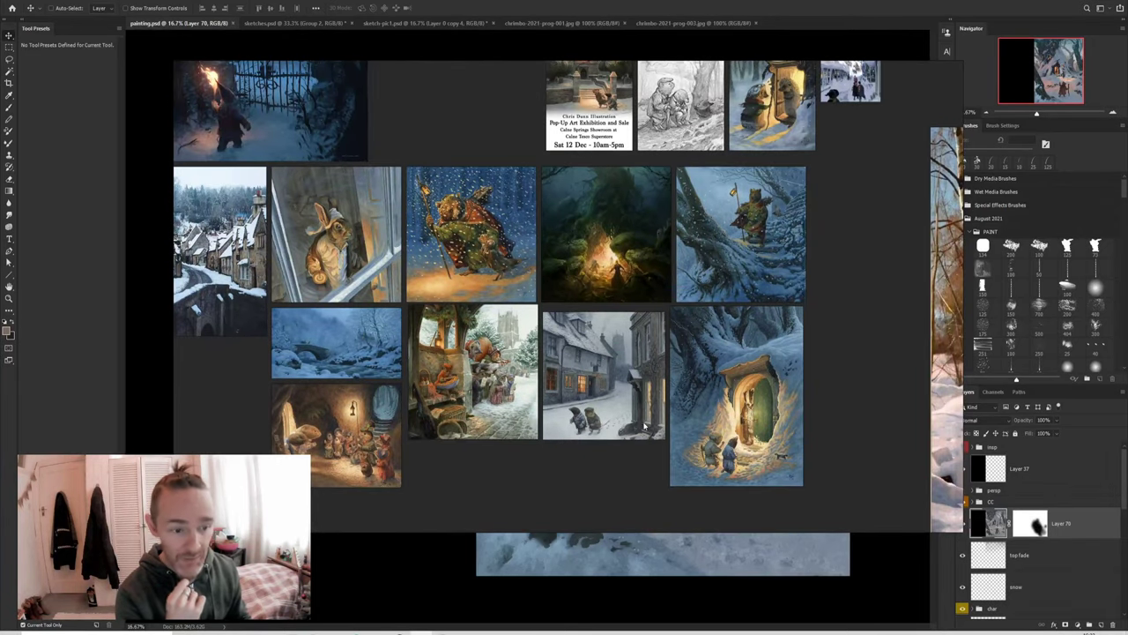
{"action": "scroll", "coordinate": [644, 426], "scroll_direction": "up", "scroll_amount": 2}
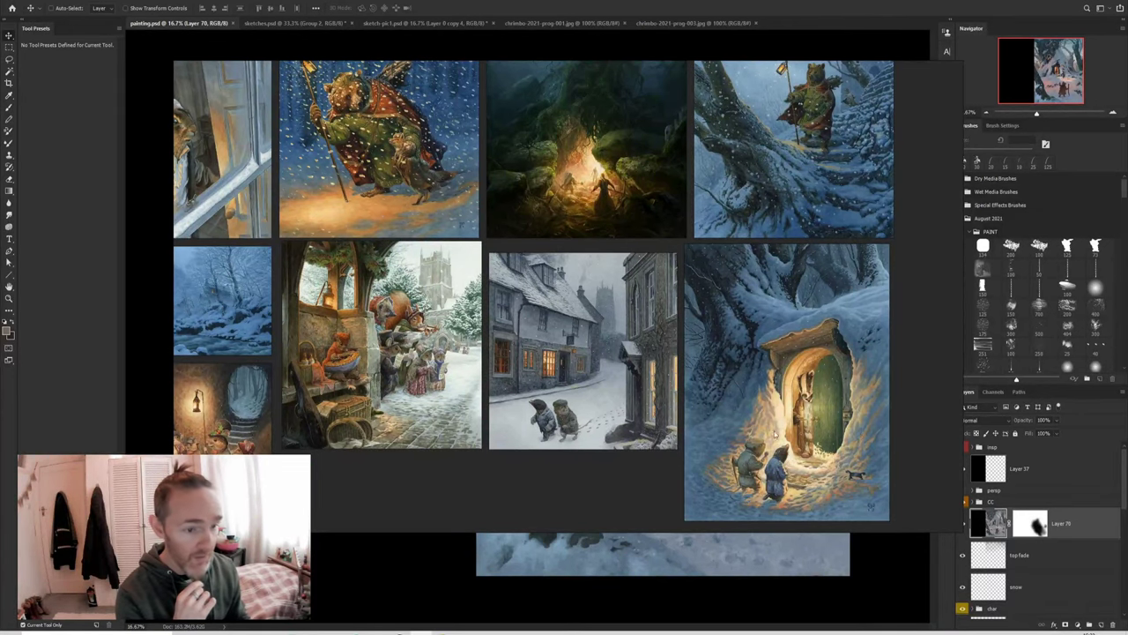
{"action": "scroll", "coordinate": [776, 418], "scroll_direction": "down", "scroll_amount": 3}
{"action": "scroll", "coordinate": [822, 352], "scroll_direction": "up", "scroll_amount": 1}
Step: Read the "cozy" idea notes beside the misty tower painting on the reference board
{"action": "left_click_drag", "start_coordinate": [743, 264], "coordinate": [628, 346]}
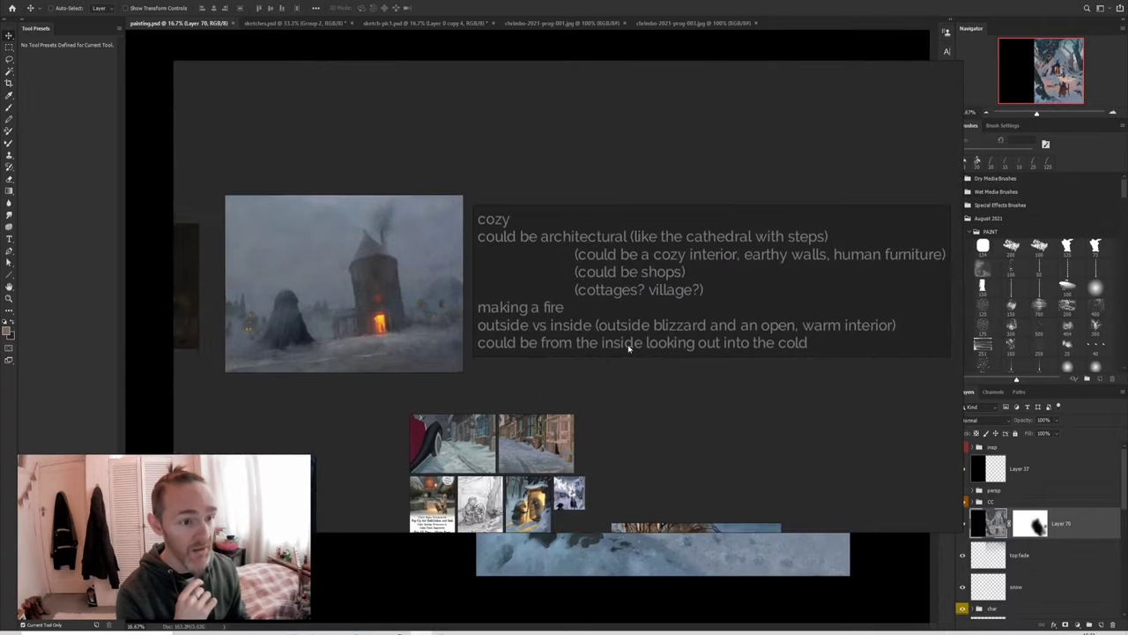
{"action": "left_click", "coordinate": [435, 201]}
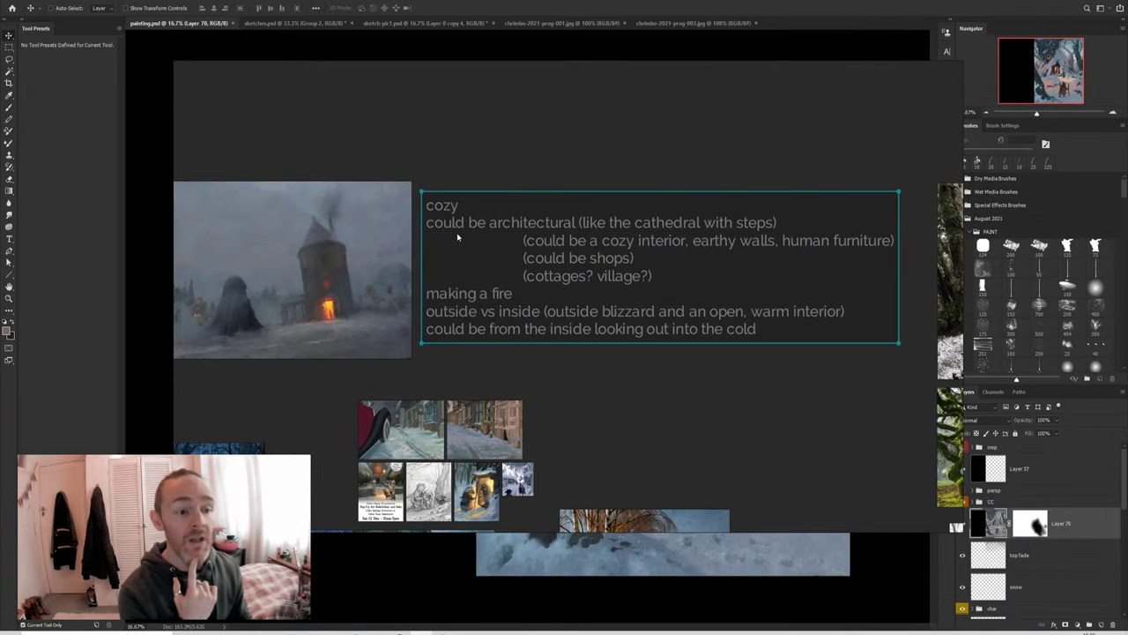
{"action": "scroll", "coordinate": [476, 234], "scroll_direction": "down", "scroll_amount": 2}
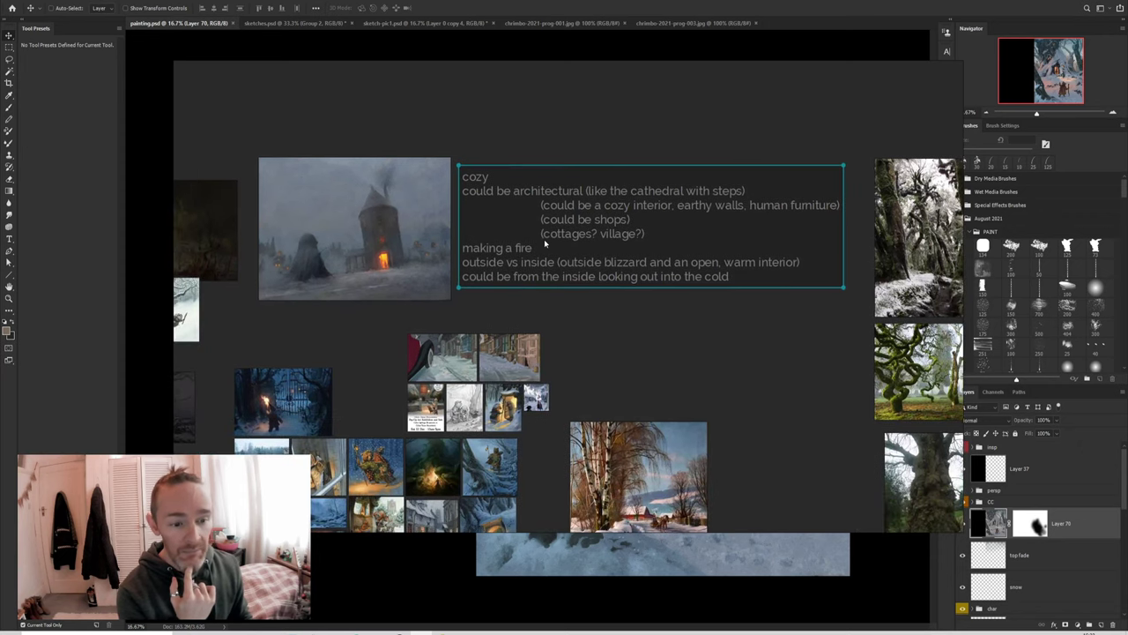
Step: Compare the snowy village and animal character illustrations, including the exhibition poster with the church steps
{"action": "scroll", "coordinate": [482, 337], "scroll_direction": "up", "scroll_amount": 3}
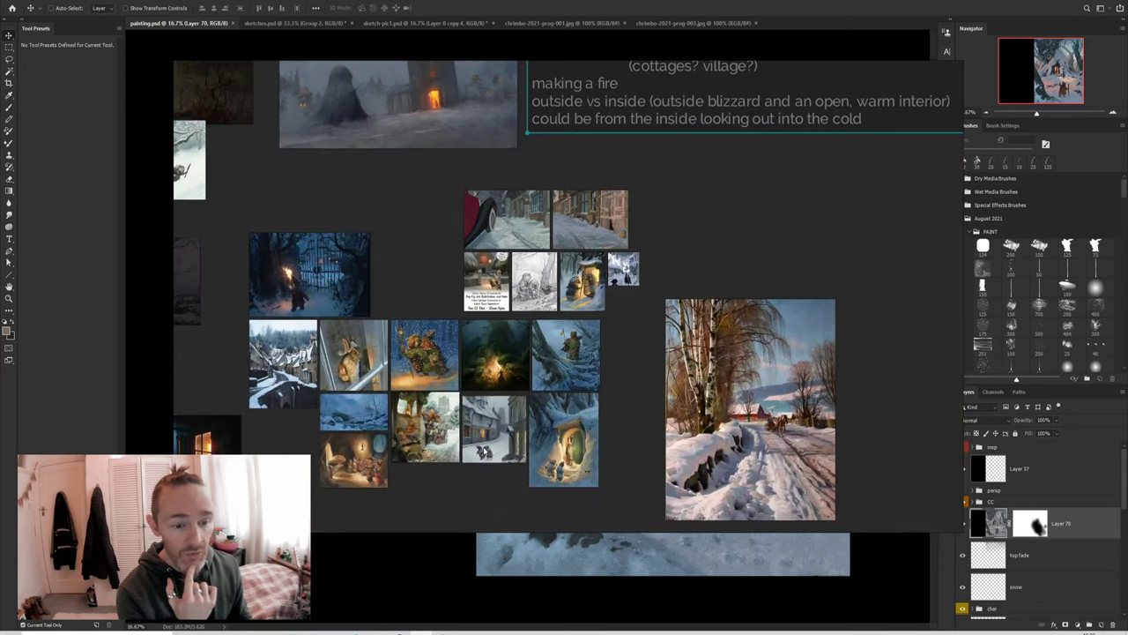
{"action": "scroll", "coordinate": [499, 462], "scroll_direction": "up", "scroll_amount": 1}
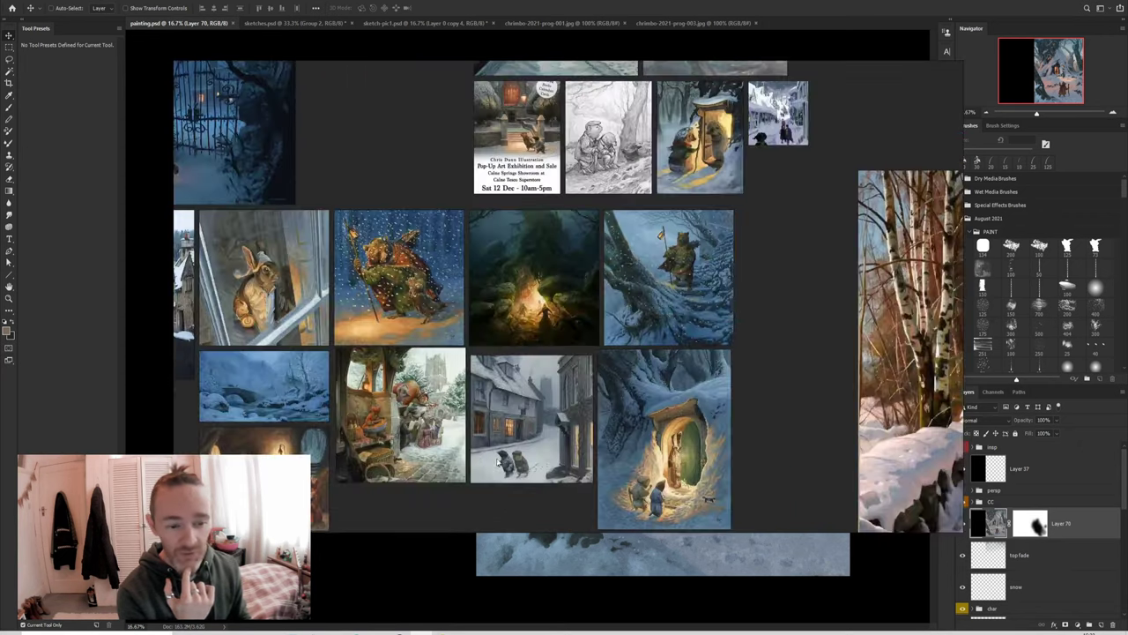
{"action": "scroll", "coordinate": [502, 454], "scroll_direction": "up", "scroll_amount": 1}
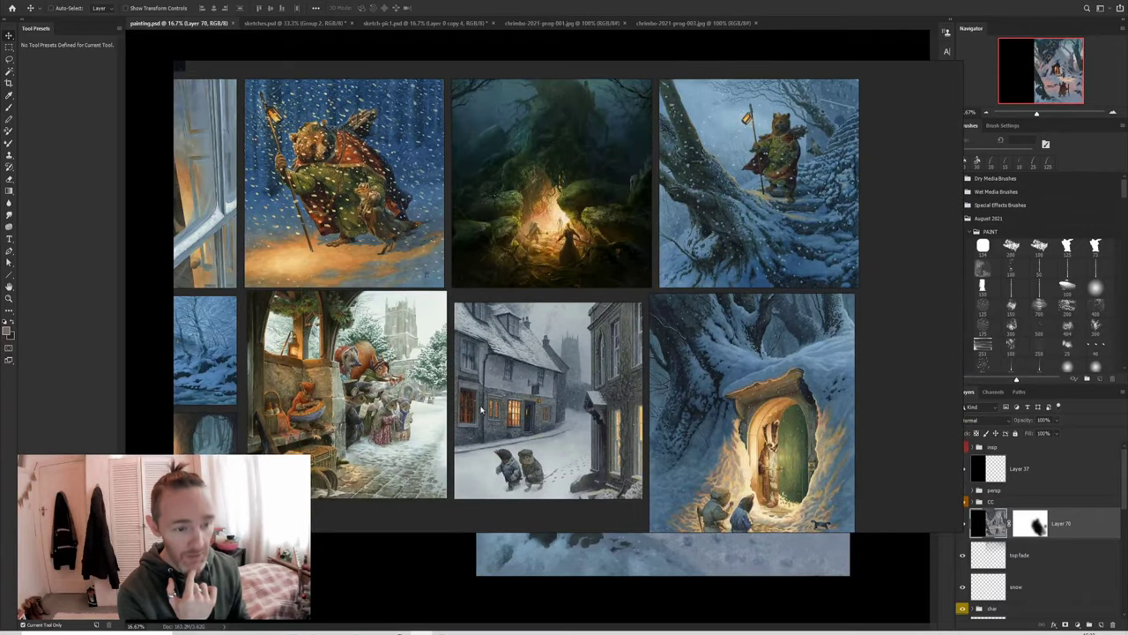
{"action": "scroll", "coordinate": [489, 407], "scroll_direction": "down", "scroll_amount": 1}
{"action": "scroll", "coordinate": [432, 399], "scroll_direction": "down", "scroll_amount": 1}
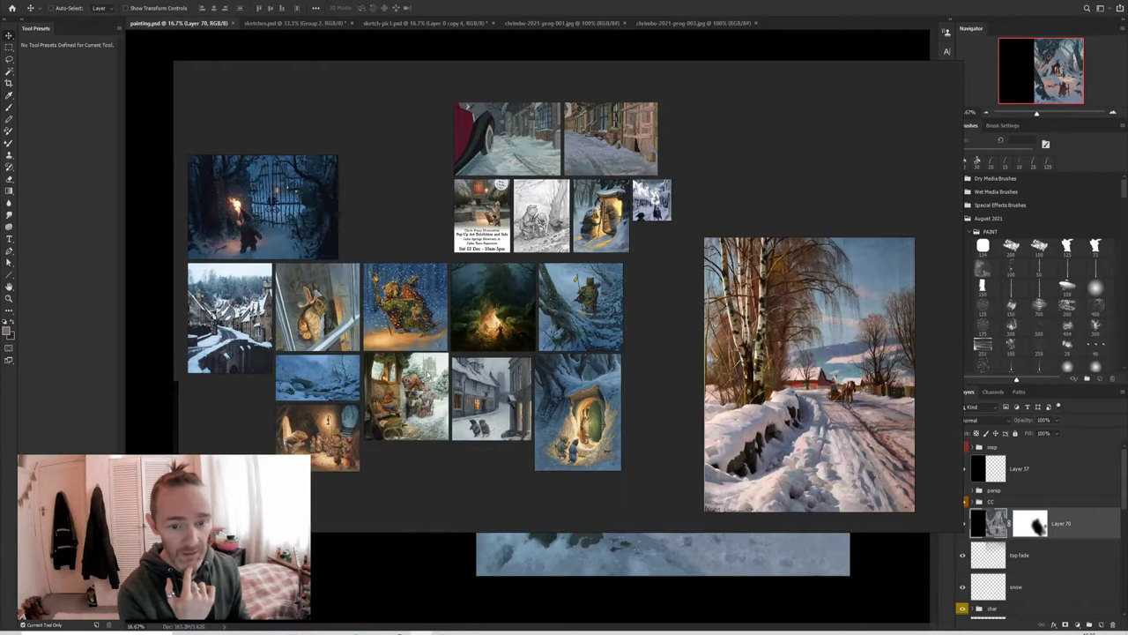
{"action": "scroll", "coordinate": [486, 208], "scroll_direction": "up", "scroll_amount": 3}
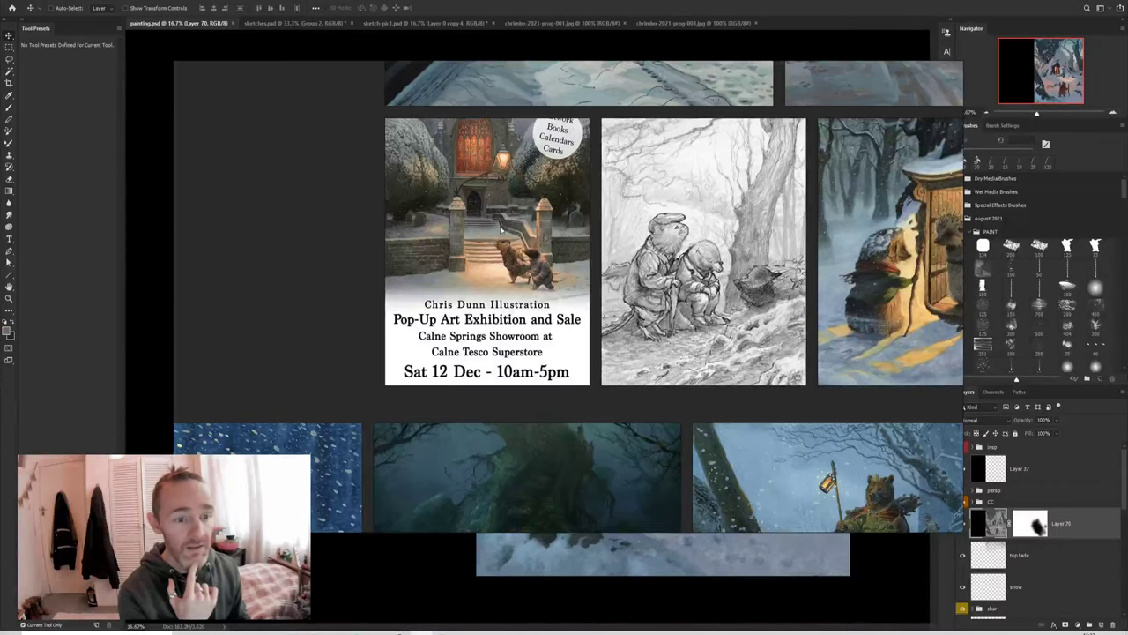
{"action": "scroll", "coordinate": [496, 214], "scroll_direction": "down", "scroll_amount": 2}
{"action": "scroll", "coordinate": [585, 337], "scroll_direction": "up", "scroll_amount": 2}
Step: Reread the idea notes about making a fire and outside versus inside, alongside the surrounding references
{"action": "scroll", "coordinate": [596, 255], "scroll_direction": "down", "scroll_amount": 2}
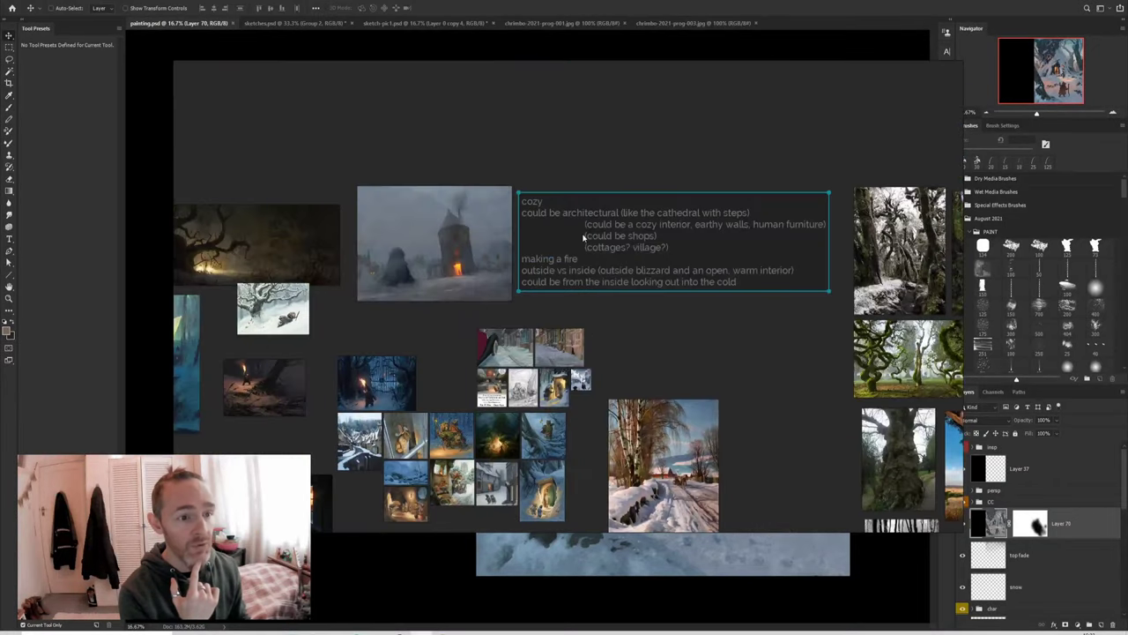
{"action": "scroll", "coordinate": [631, 234], "scroll_direction": "up", "scroll_amount": 1}
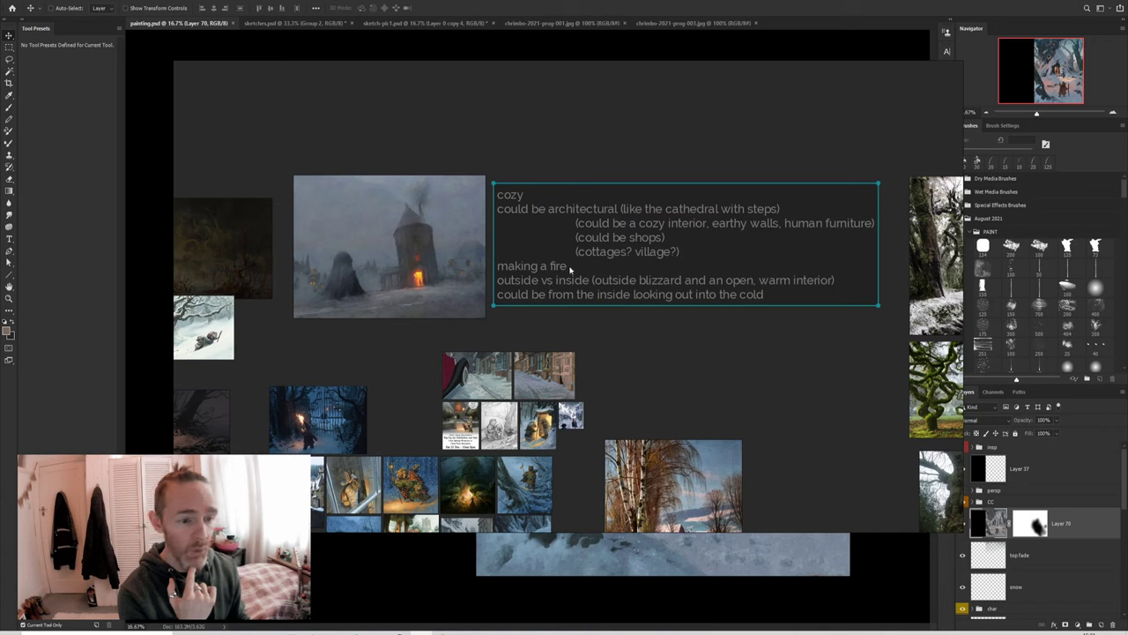
{"action": "scroll", "coordinate": [543, 295], "scroll_direction": "down", "scroll_amount": 4}
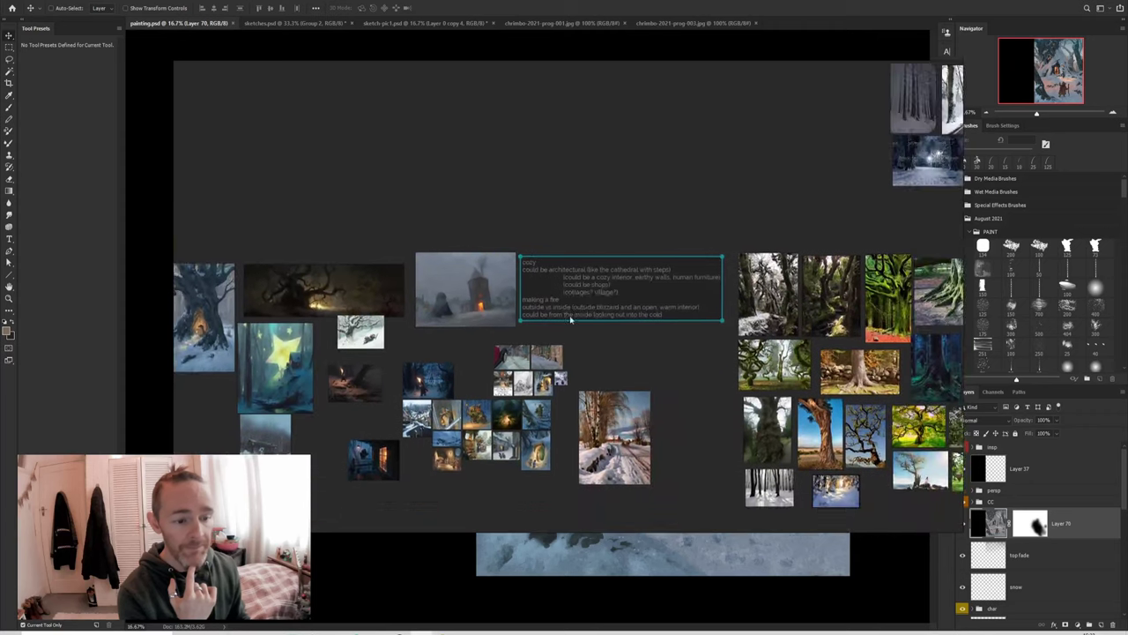
{"action": "scroll", "coordinate": [543, 295], "scroll_direction": "up", "scroll_amount": 2}
{"action": "scroll", "coordinate": [504, 385], "scroll_direction": "down", "scroll_amount": 1}
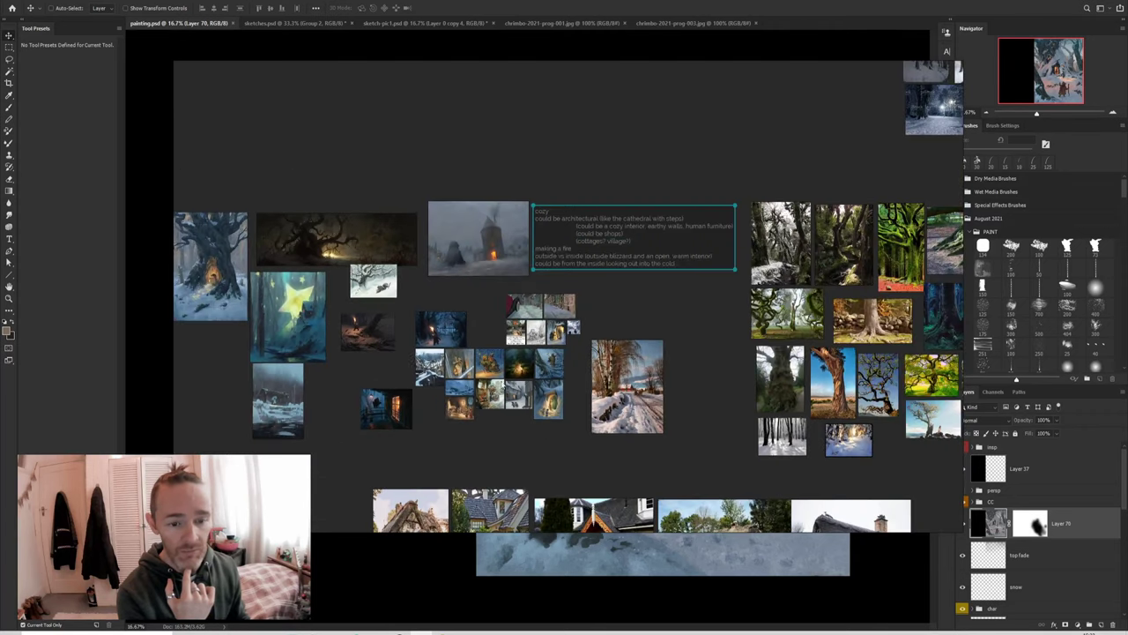
Step: Examine the paintings of the snowy tree with a glowing hollow and the forest house with a yellow star
{"action": "scroll", "coordinate": [504, 385], "scroll_direction": "left", "scroll_amount": 5}
{"action": "scroll", "coordinate": [299, 317], "scroll_direction": "up", "scroll_amount": 5}
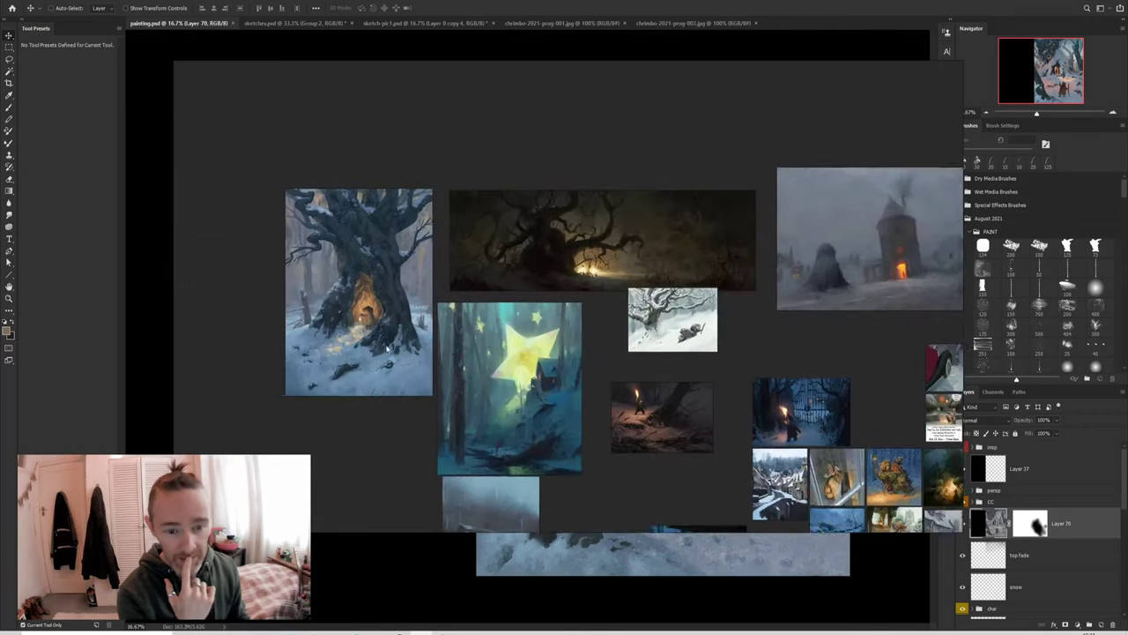
{"action": "scroll", "coordinate": [386, 341], "scroll_direction": "down", "scroll_amount": 2}
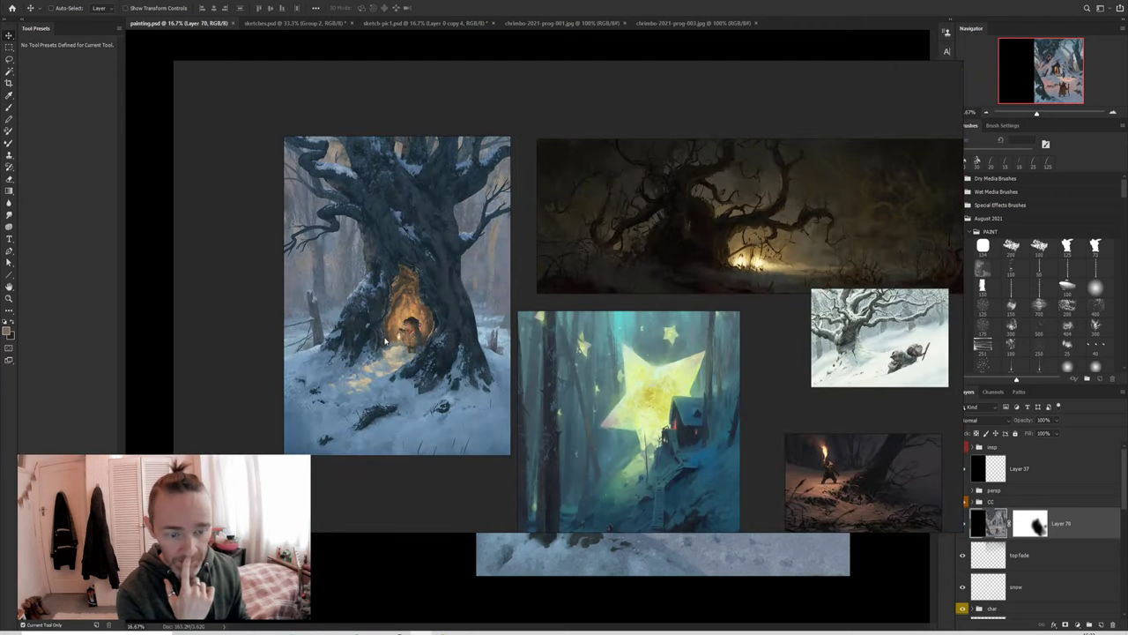
{"action": "scroll", "coordinate": [520, 348], "scroll_direction": "down", "scroll_amount": 2}
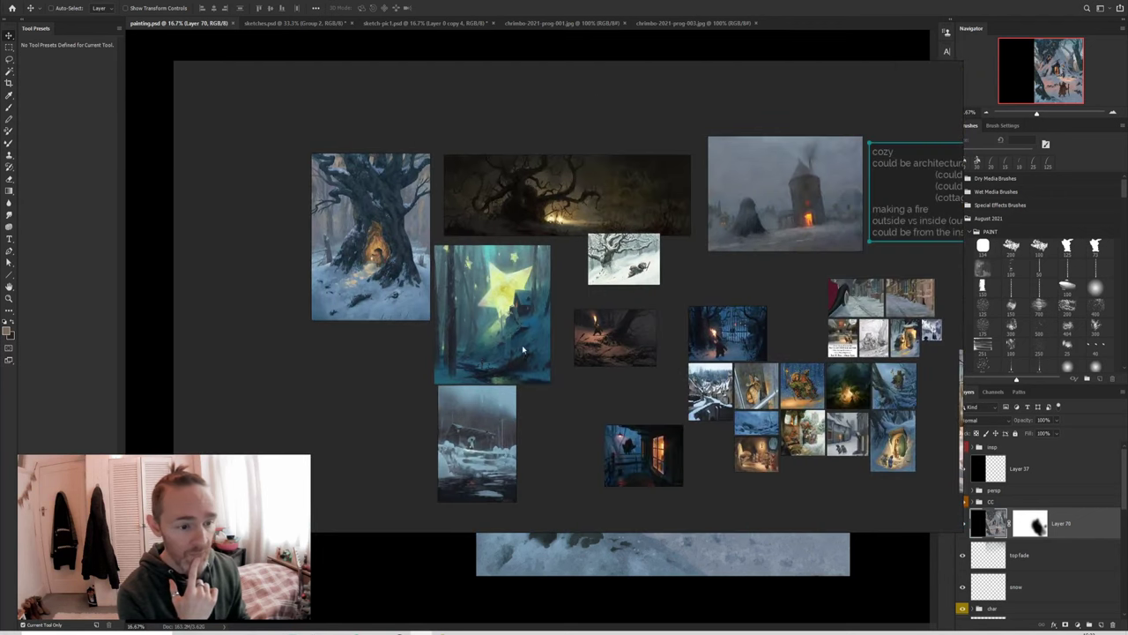
{"action": "scroll", "coordinate": [520, 346], "scroll_direction": "down", "scroll_amount": 2}
{"action": "scroll", "coordinate": [485, 394], "scroll_direction": "up", "scroll_amount": 2}
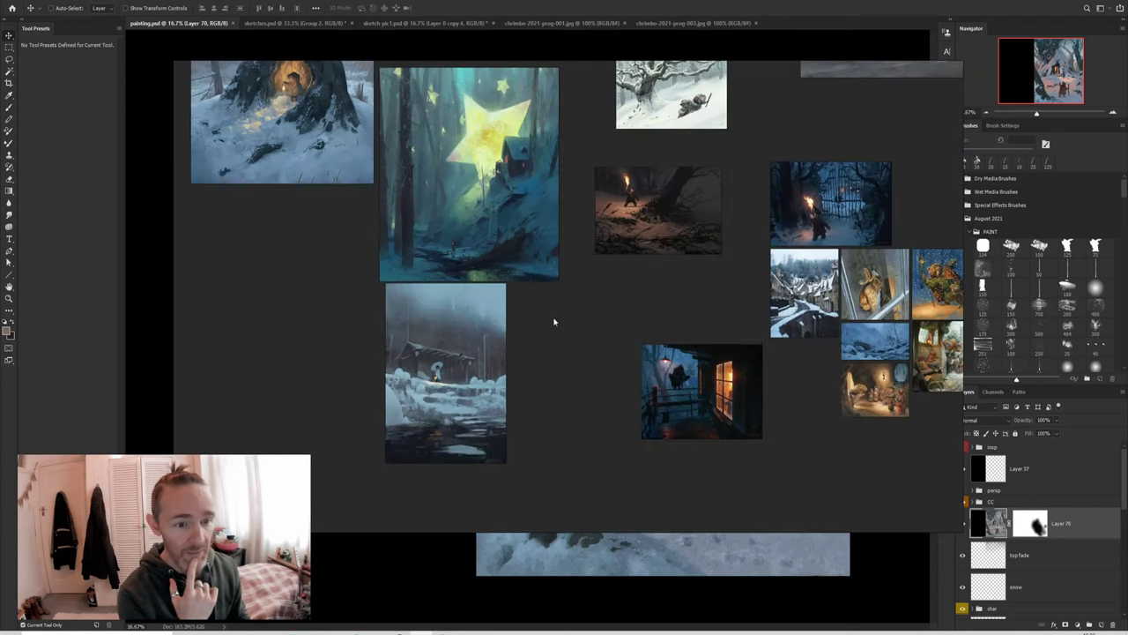
Step: Inspect the snowy wooden shelter painting and the dark porch scene with the lit window
{"action": "left_click_drag", "start_coordinate": [554, 322], "coordinate": [558, 387]}
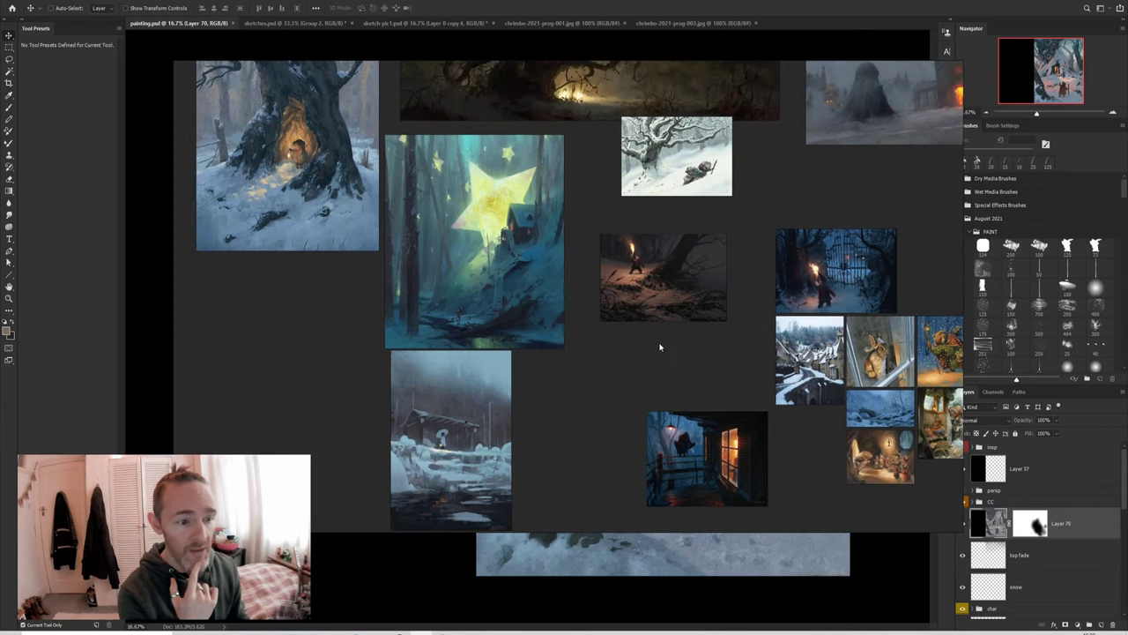
{"action": "left_click_drag", "start_coordinate": [703, 414], "coordinate": [652, 353]}
{"action": "scroll", "coordinate": [657, 397], "scroll_direction": "up", "scroll_amount": 2}
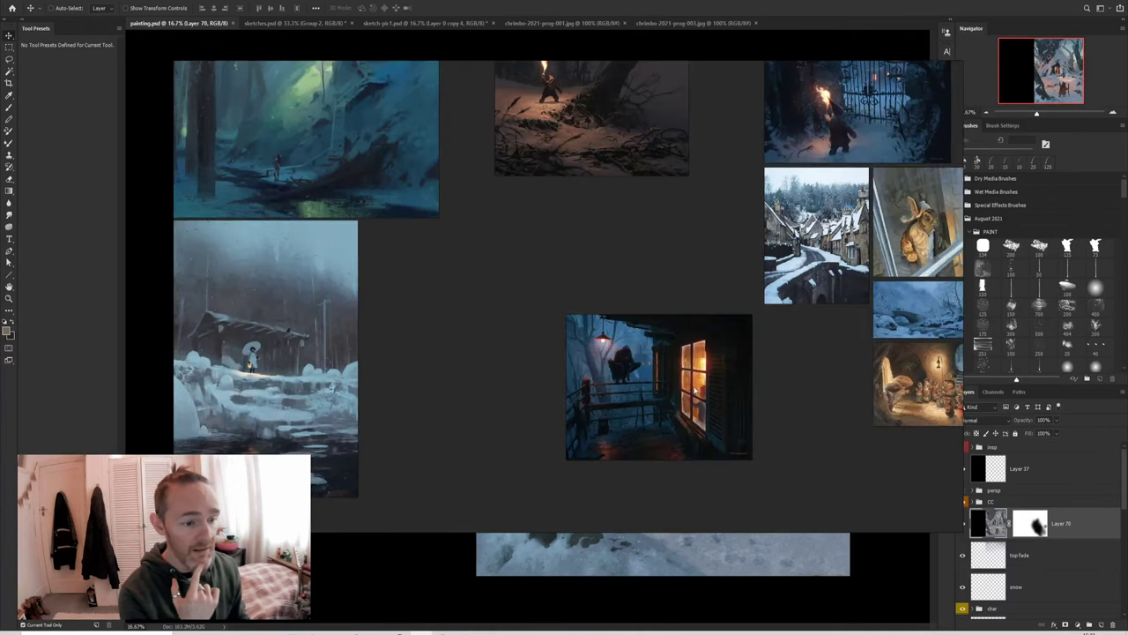
{"action": "scroll", "coordinate": [613, 353], "scroll_direction": "up", "scroll_amount": 2}
{"action": "scroll", "coordinate": [628, 368], "scroll_direction": "down", "scroll_amount": 6}
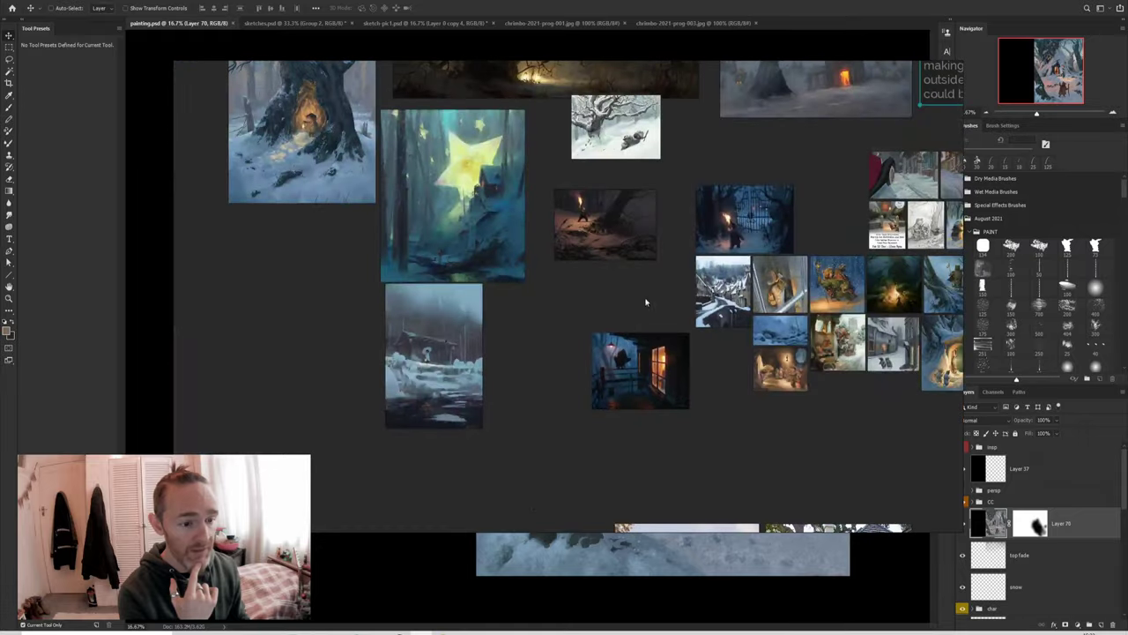
Step: Examine the pale snow scene with the gnarled tree and the figure lying on the slope
{"action": "scroll", "coordinate": [636, 346], "scroll_direction": "down", "scroll_amount": 1}
{"action": "scroll", "coordinate": [591, 313], "scroll_direction": "up", "scroll_amount": 7}
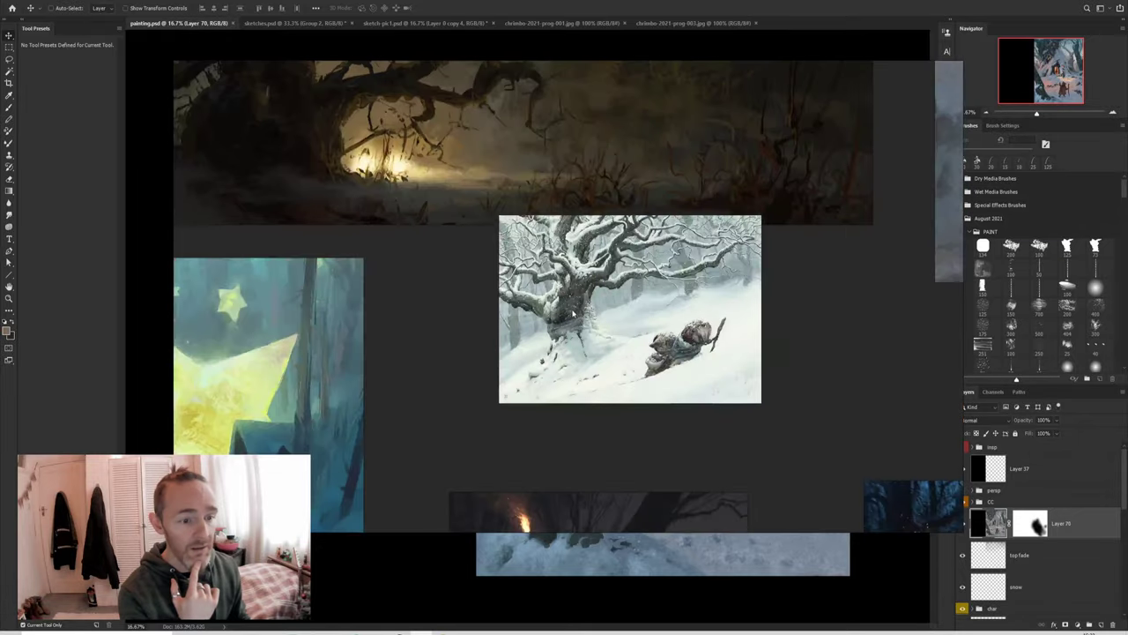
{"action": "scroll", "coordinate": [580, 316], "scroll_direction": "down", "scroll_amount": 4}
{"action": "scroll", "coordinate": [547, 248], "scroll_direction": "up", "scroll_amount": 1}
{"action": "scroll", "coordinate": [547, 248], "scroll_direction": "down", "scroll_amount": 3}
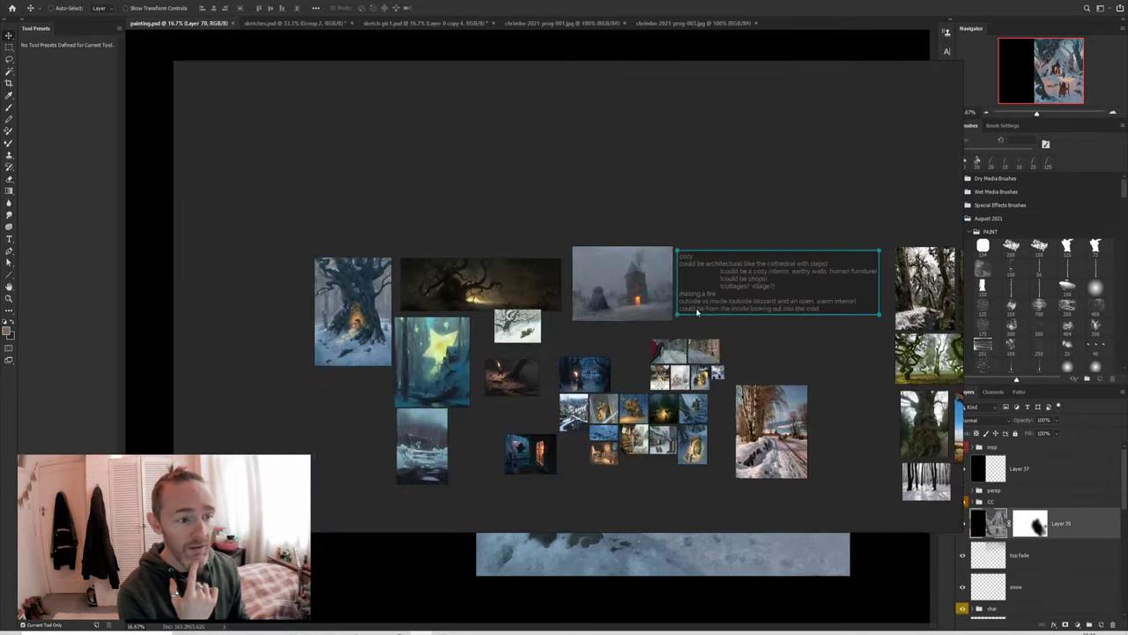
Step: Study the misty tower painting with the cloaked figure and the fiery doorway
{"action": "scroll", "coordinate": [547, 247], "scroll_direction": "up", "scroll_amount": 5}
{"action": "scroll", "coordinate": [493, 258], "scroll_direction": "up", "scroll_amount": 2}
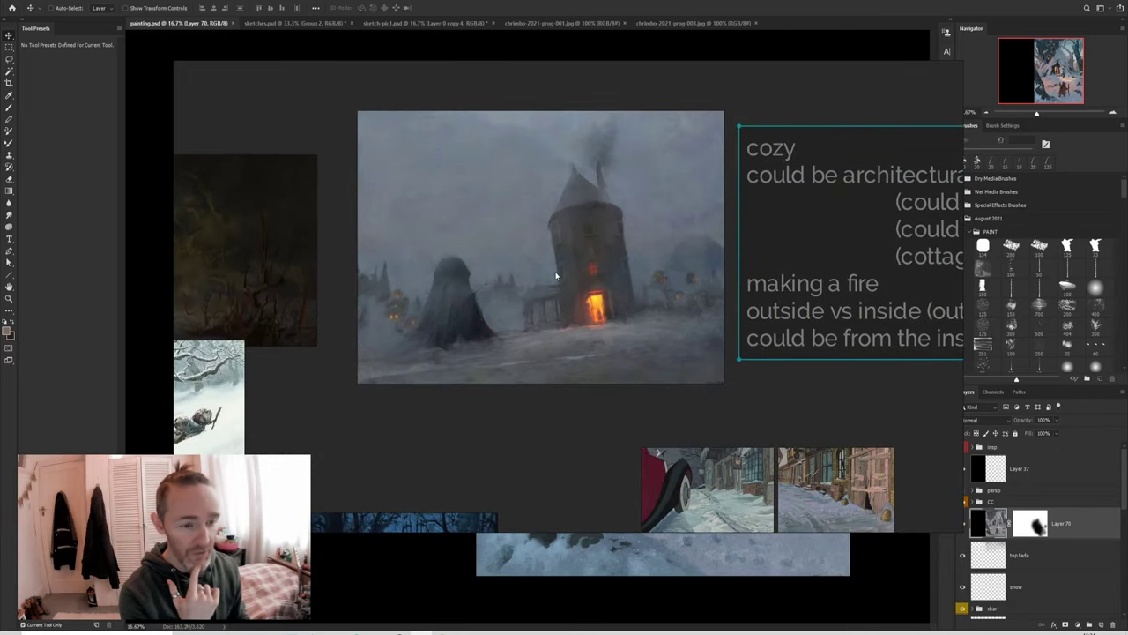
{"action": "scroll", "coordinate": [491, 189], "scroll_direction": "up", "scroll_amount": 2}
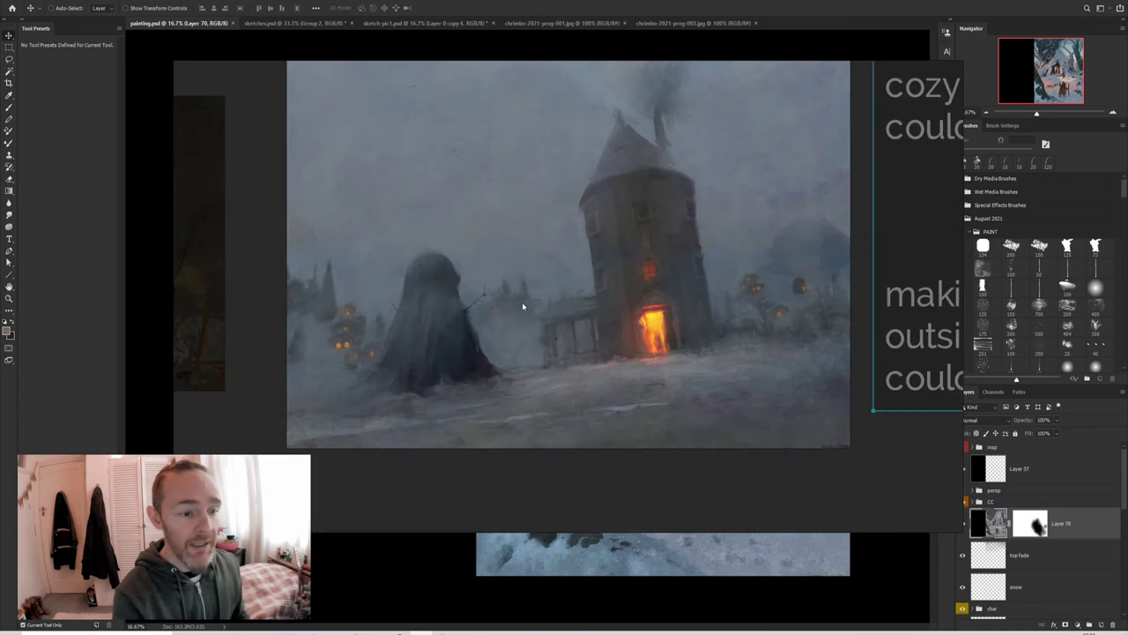
{"action": "scroll", "coordinate": [522, 306], "scroll_direction": "down", "scroll_amount": 1}
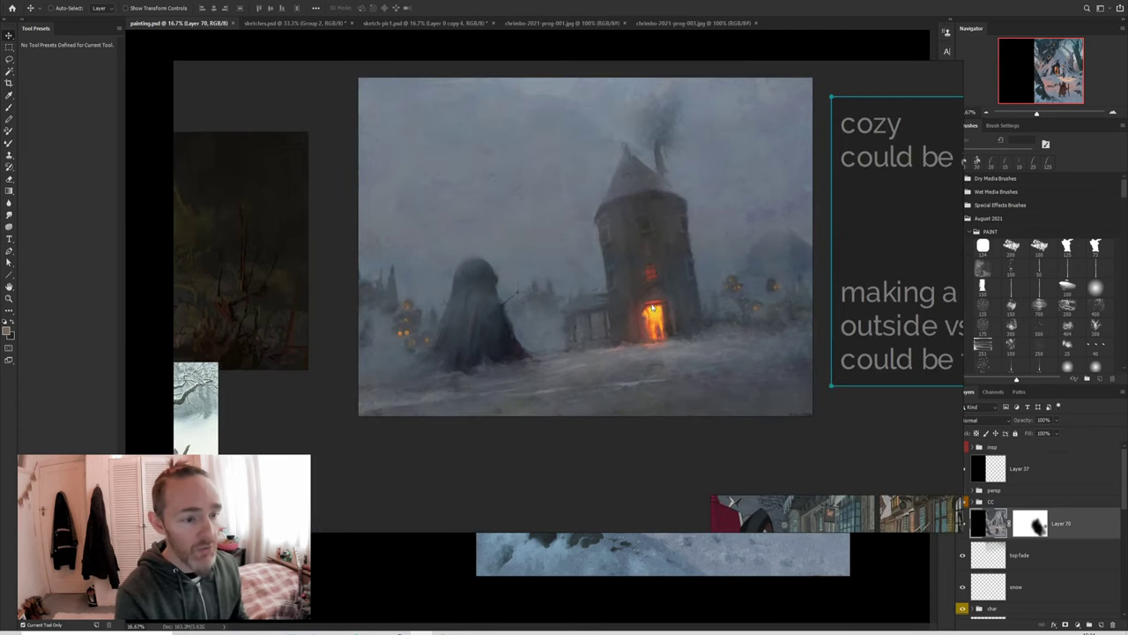
{"action": "scroll", "coordinate": [663, 319], "scroll_direction": "down", "scroll_amount": 5}
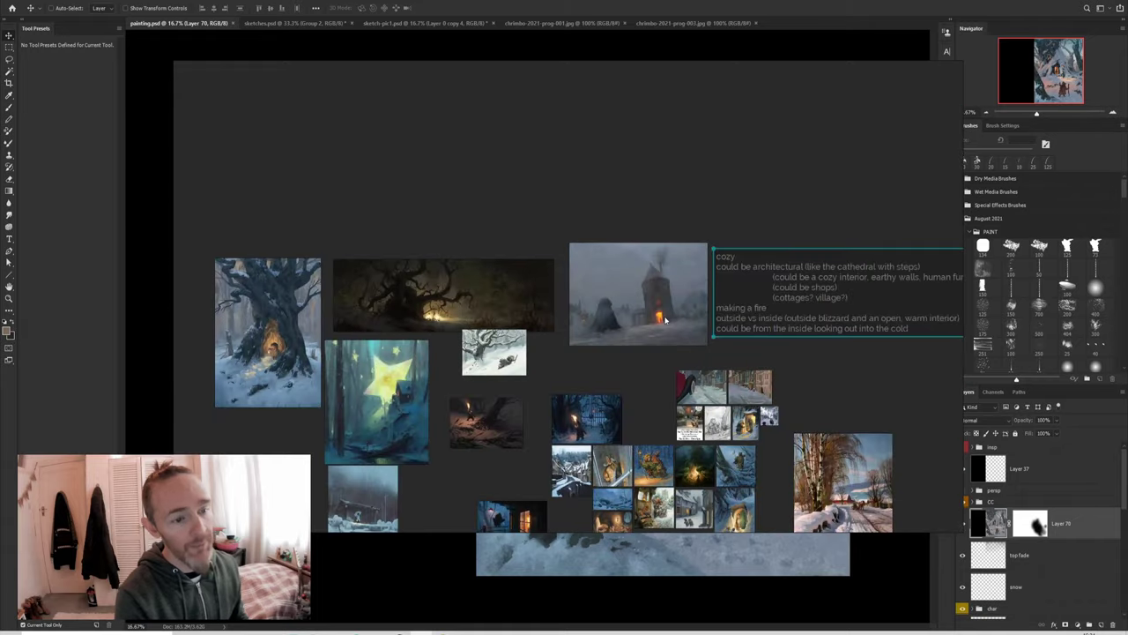
Step: Survey the reference board's cozy idea notes and the cluster of gnarled and mossy tree photos
{"action": "scroll", "coordinate": [603, 270], "scroll_direction": "up", "scroll_amount": 2}
{"action": "left_click_drag", "start_coordinate": [809, 326], "coordinate": [712, 302]}
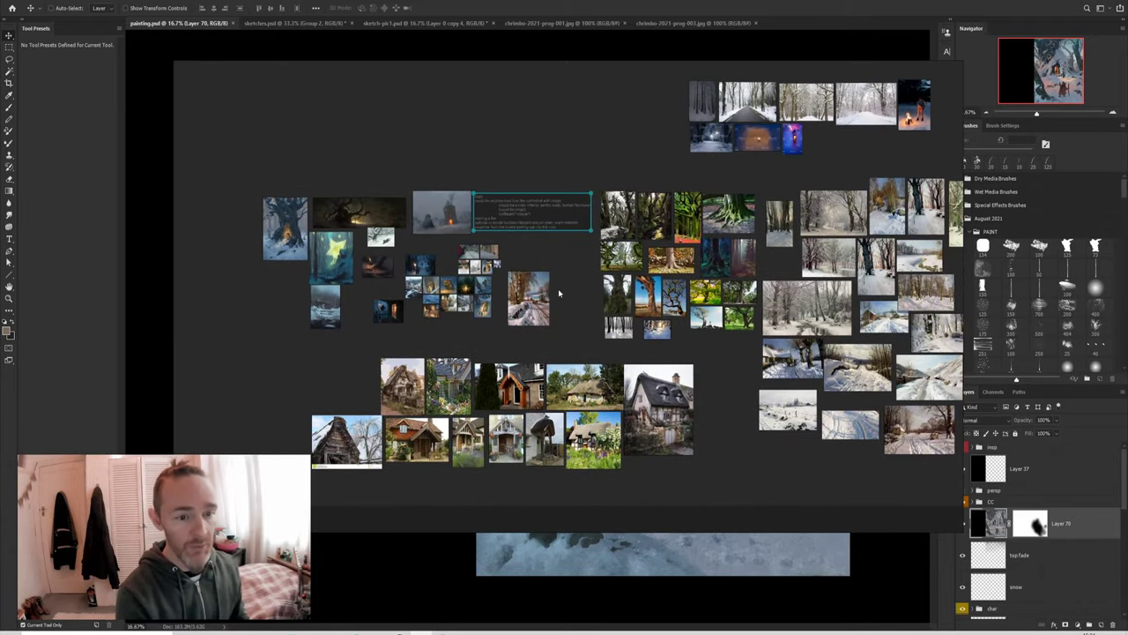
{"action": "scroll", "coordinate": [693, 289], "scroll_direction": "up", "scroll_amount": 4}
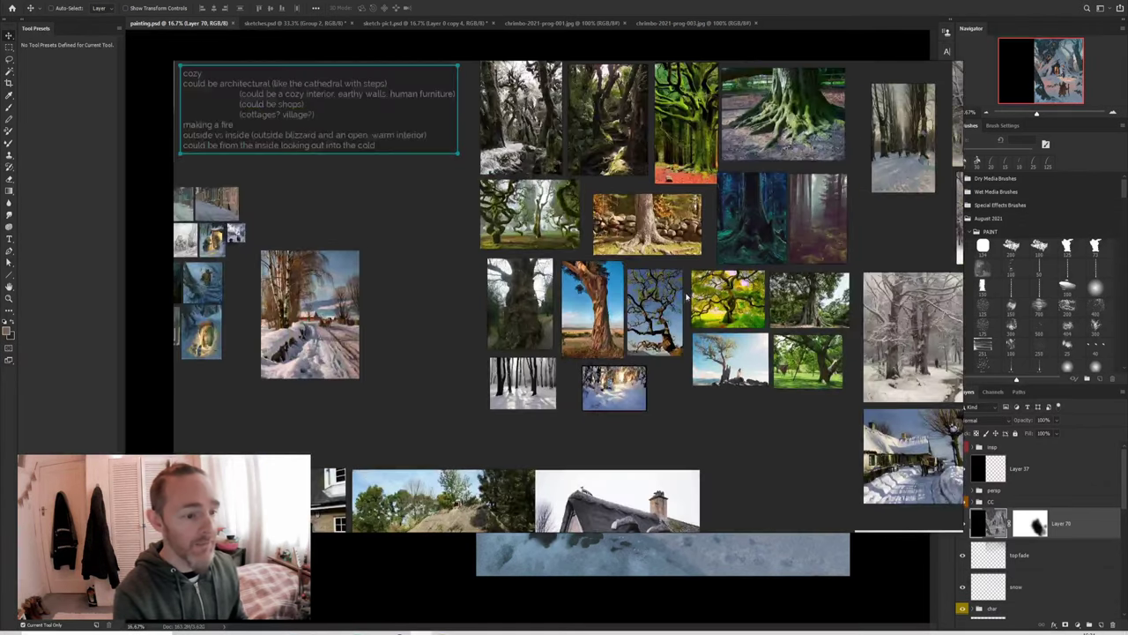
{"action": "scroll", "coordinate": [670, 281], "scroll_direction": "down", "scroll_amount": 4}
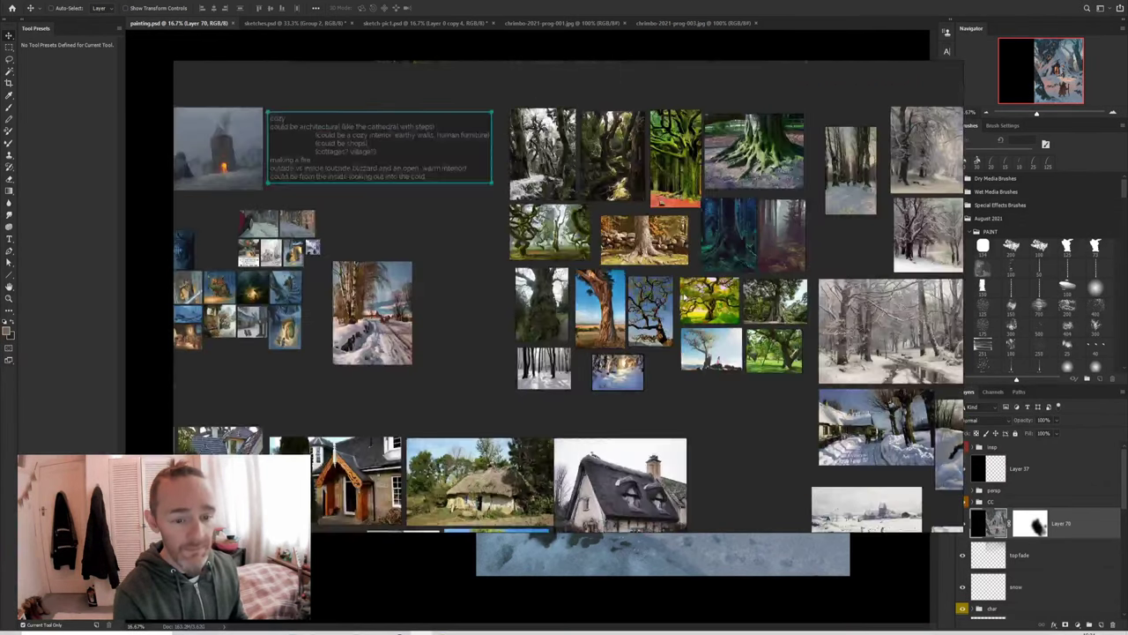
{"action": "scroll", "coordinate": [592, 291], "scroll_direction": "up", "scroll_amount": 2}
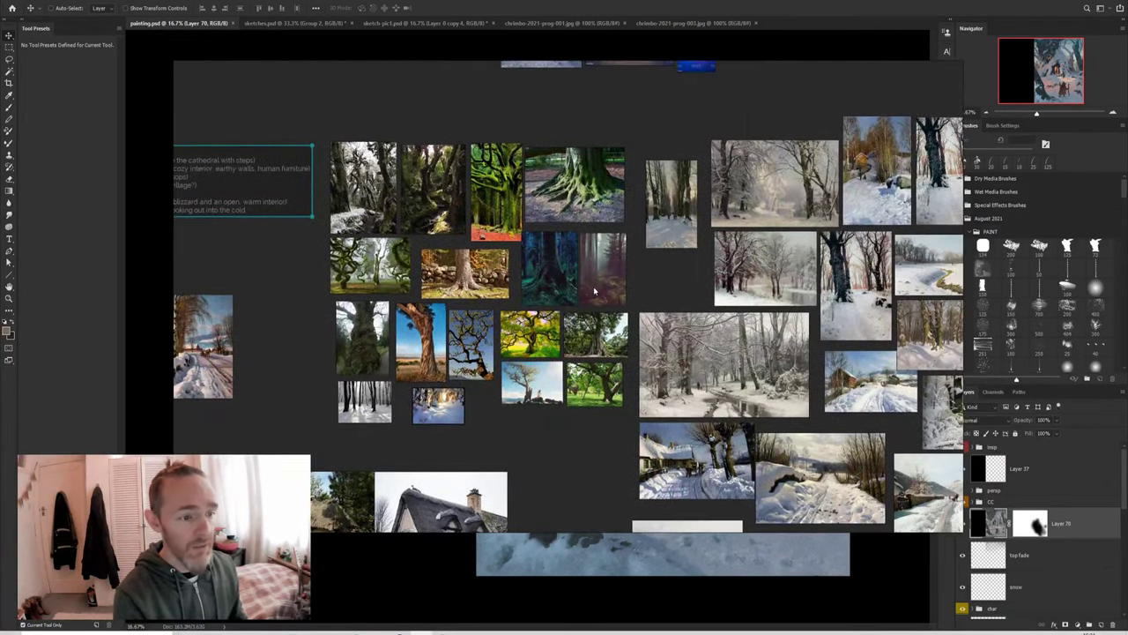
{"action": "scroll", "coordinate": [637, 308], "scroll_direction": "up", "scroll_amount": 3}
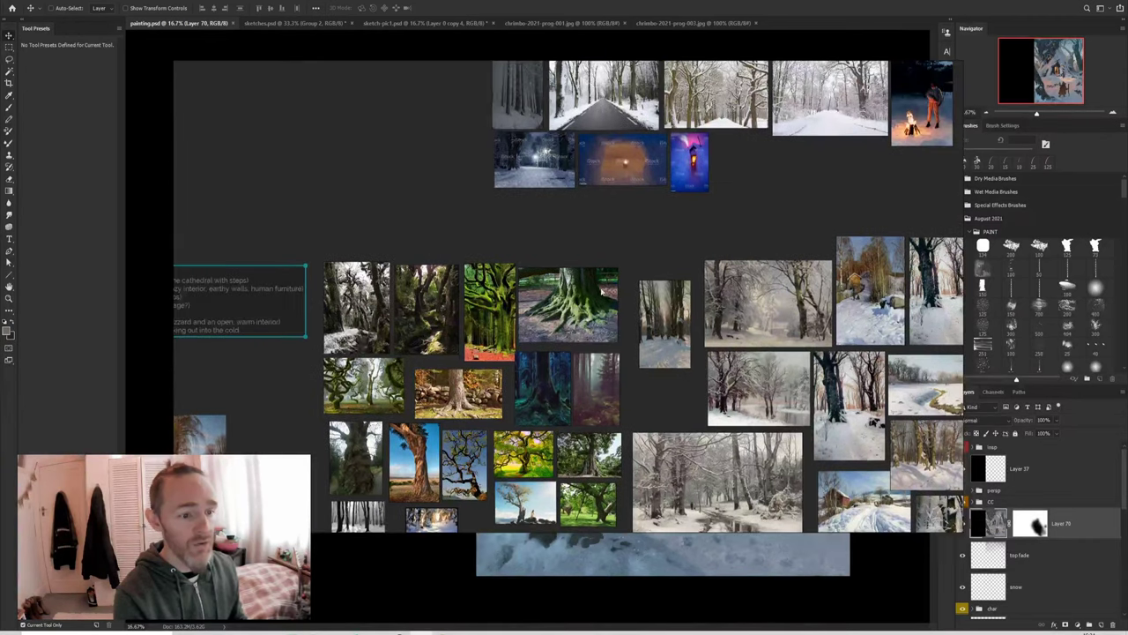
Step: Examine the reference photos of snowy avenues, the lamplit night path, the glowing lantern and the campfire in the snow
{"action": "scroll", "coordinate": [602, 291], "scroll_direction": "up", "scroll_amount": 4}
{"action": "scroll", "coordinate": [579, 331], "scroll_direction": "up", "scroll_amount": 2}
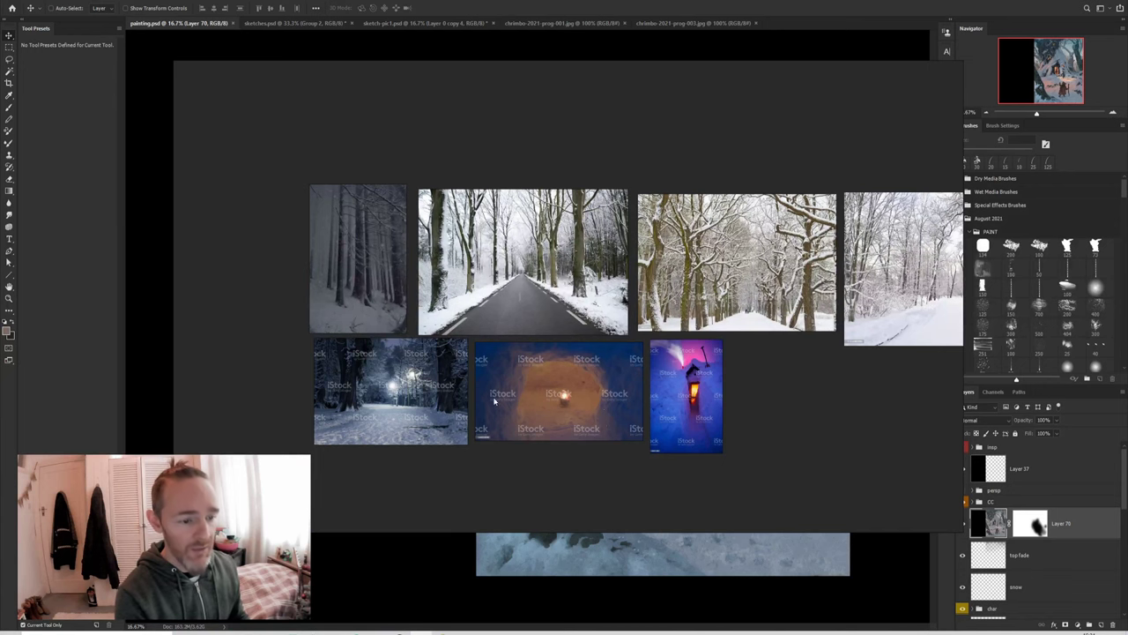
{"action": "scroll", "coordinate": [381, 407], "scroll_direction": "up", "scroll_amount": 2}
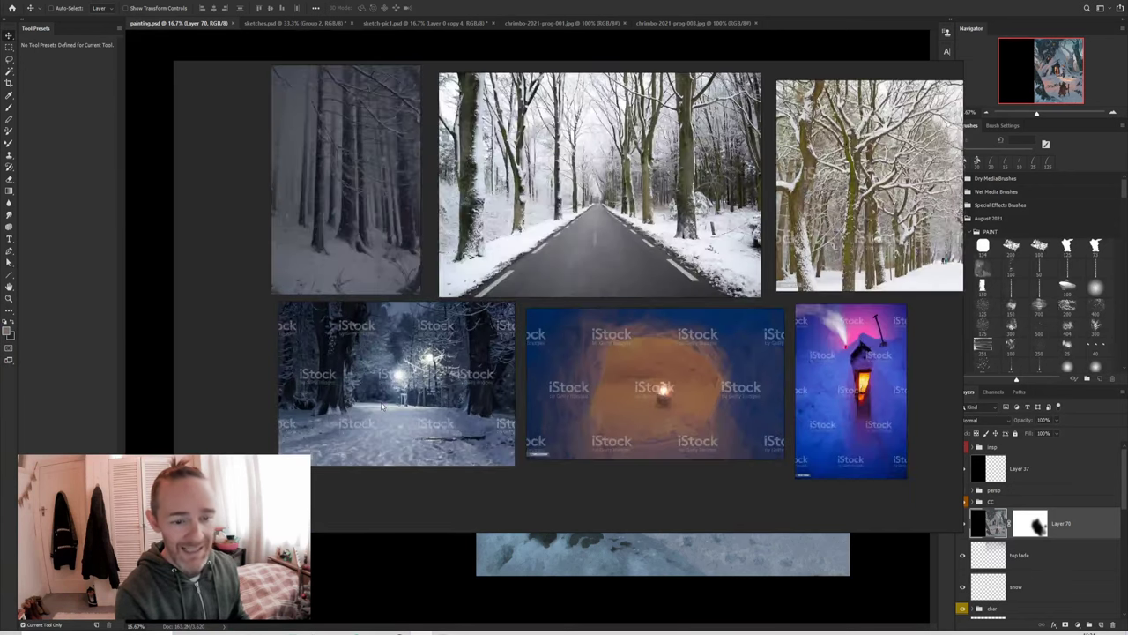
{"action": "scroll", "coordinate": [493, 411], "scroll_direction": "down", "scroll_amount": 2}
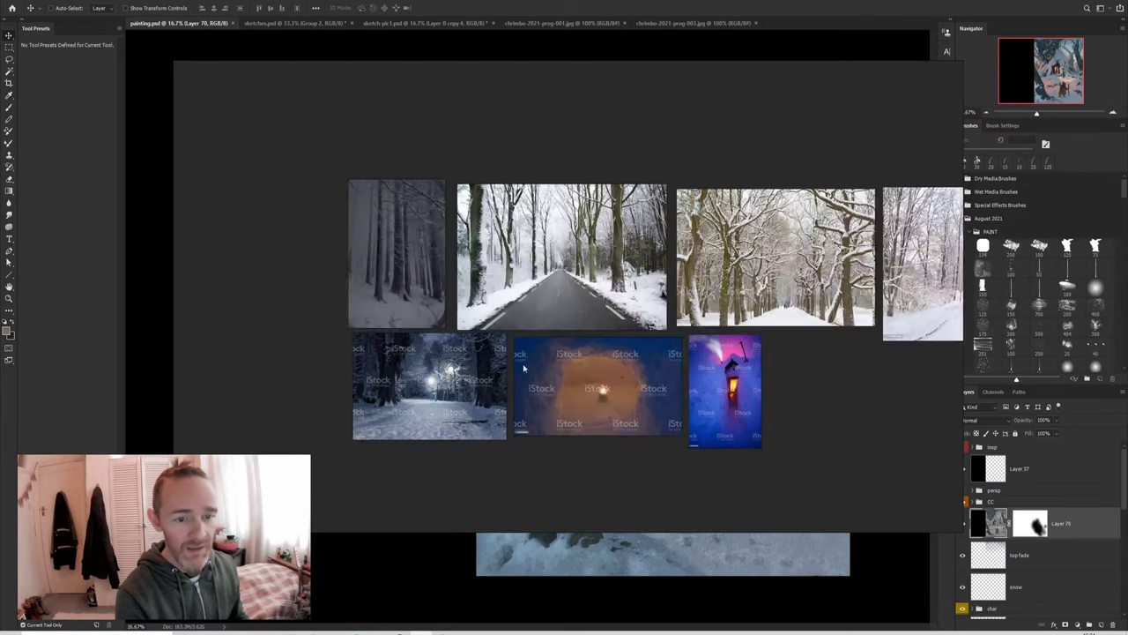
{"action": "scroll", "coordinate": [732, 308], "scroll_direction": "down", "scroll_amount": 1}
{"action": "scroll", "coordinate": [732, 318], "scroll_direction": "right", "scroll_amount": 3}
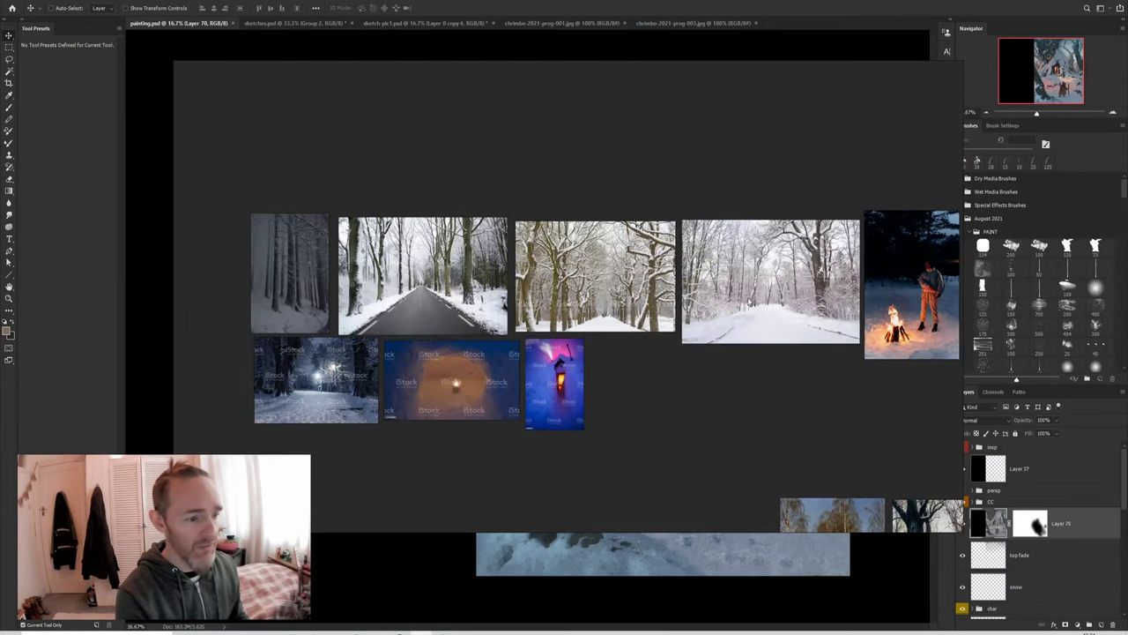
{"action": "scroll", "coordinate": [756, 301], "scroll_direction": "up", "scroll_amount": 2}
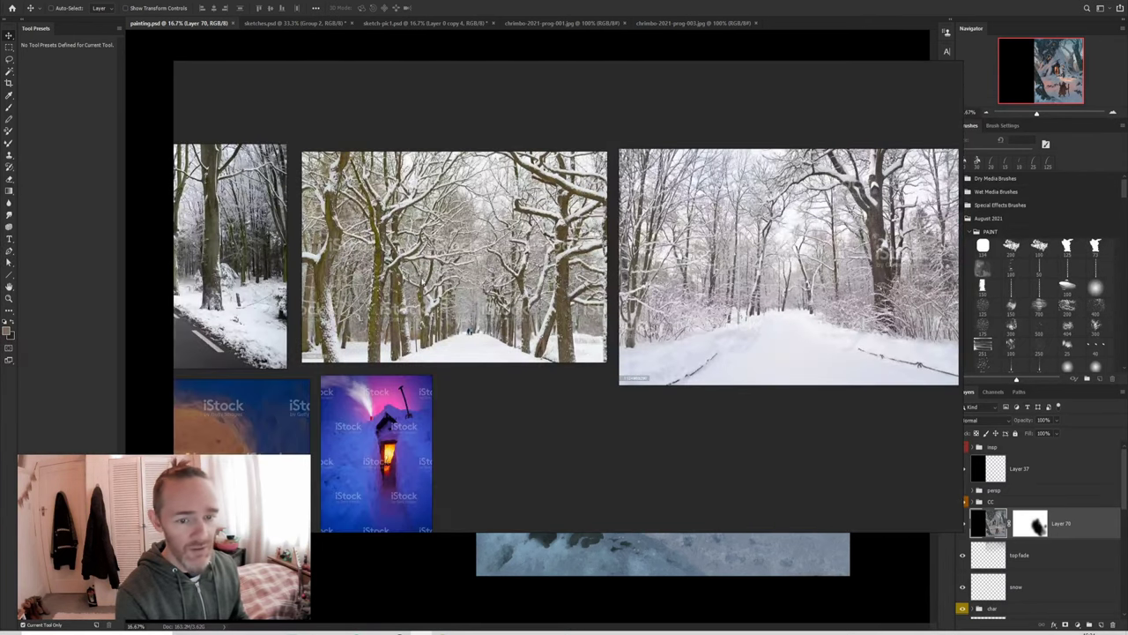
{"action": "scroll", "coordinate": [421, 280], "scroll_direction": "down", "scroll_amount": 1}
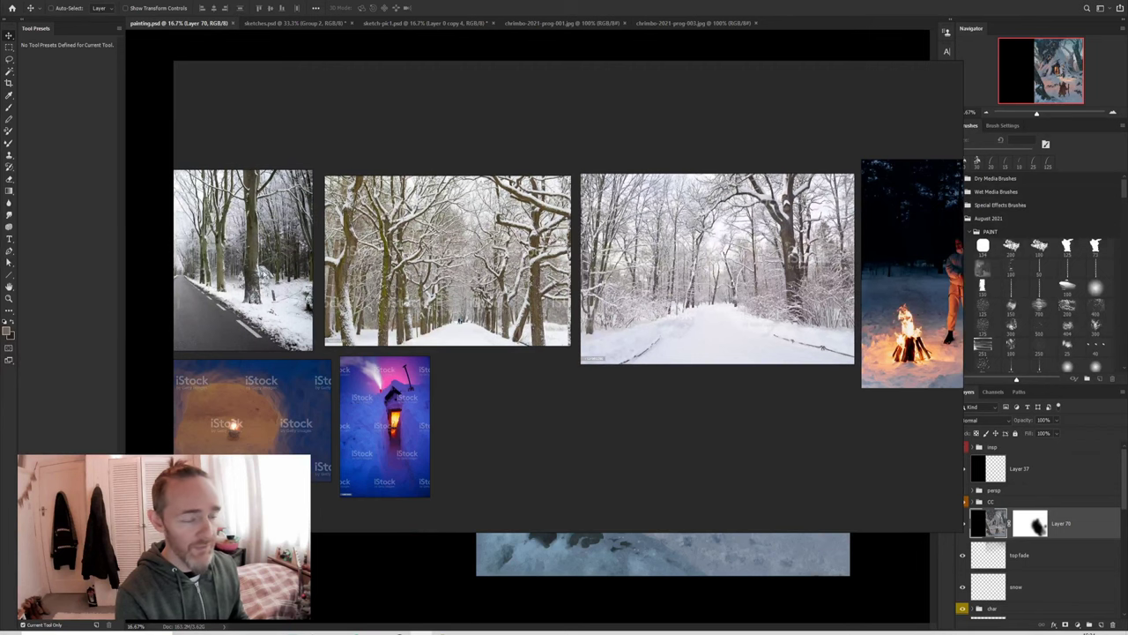
{"action": "scroll", "coordinate": [451, 281], "scroll_direction": "down", "scroll_amount": 1}
{"action": "scroll", "coordinate": [625, 321], "scroll_direction": "down", "scroll_amount": 3}
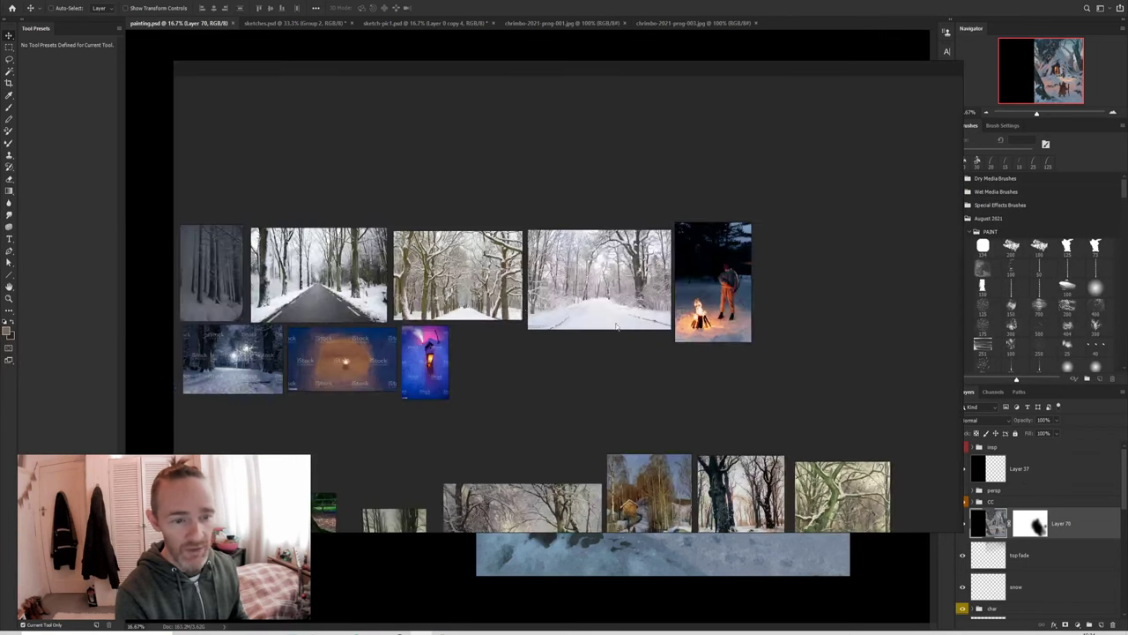
Step: Look through the group of snowy landscape paintings, closing in on the cottage lane and the snowbound track
{"action": "scroll", "coordinate": [626, 322], "scroll_direction": "down", "scroll_amount": 2}
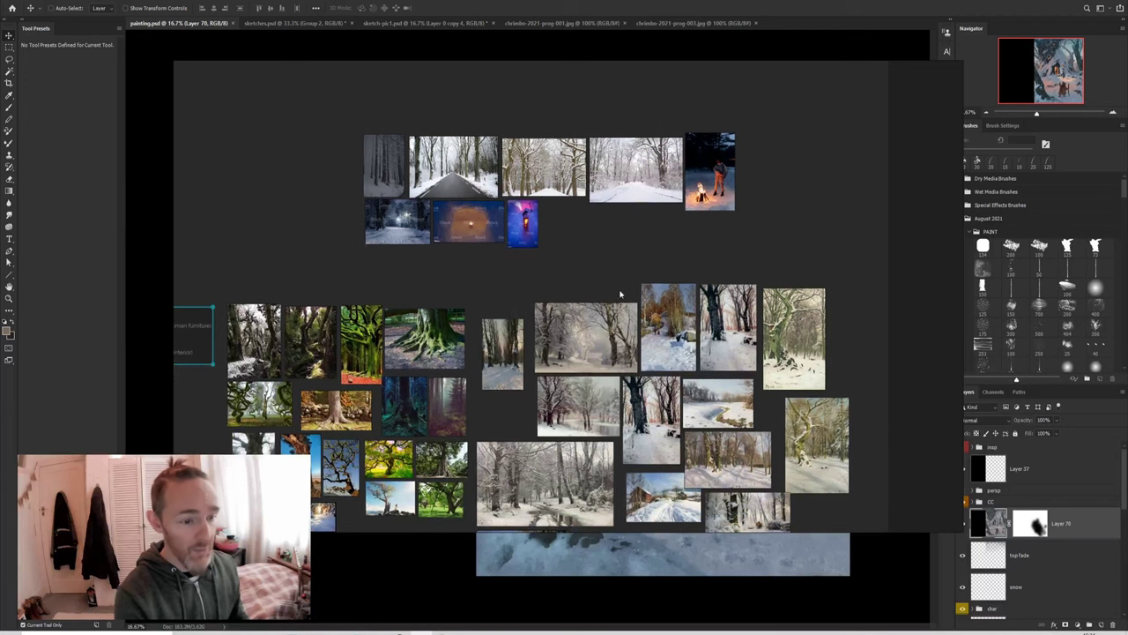
{"action": "key", "text": "ctrl+p"}
{"action": "left_click_drag", "start_coordinate": [673, 397], "coordinate": [635, 348]}
{"action": "scroll", "coordinate": [652, 412], "scroll_direction": "up", "scroll_amount": 2}
{"action": "key", "text": "ctrl+p"}
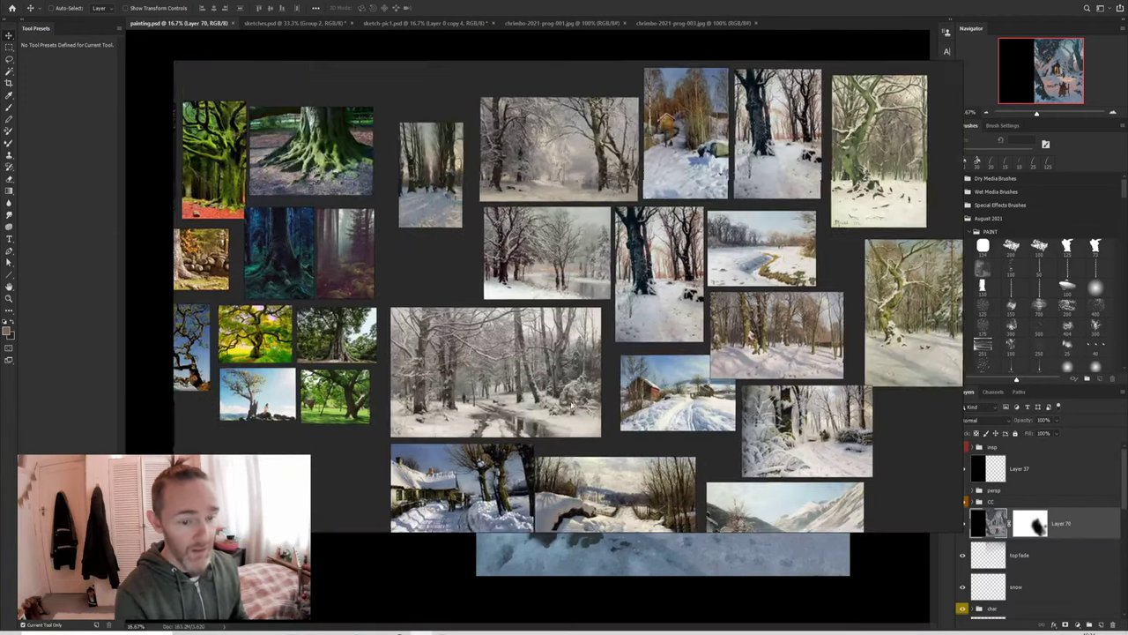
{"action": "key", "text": "ctrl+p"}
{"action": "scroll", "coordinate": [515, 404], "scroll_direction": "up", "scroll_amount": 3}
{"action": "key", "text": "ctrl+p"}
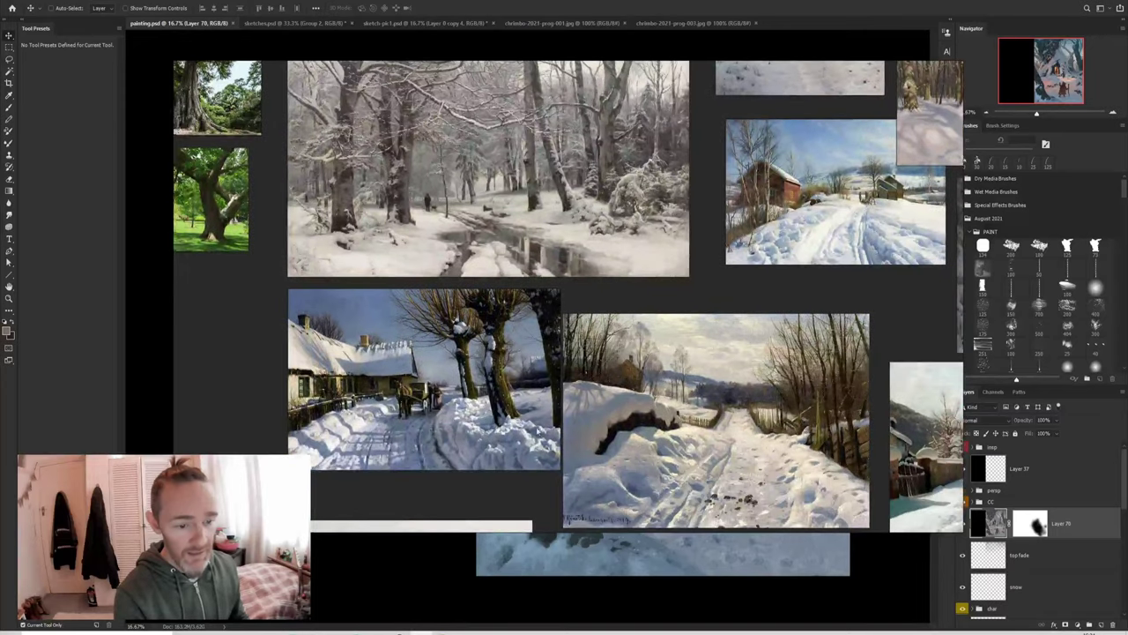
Step: Compare the snowy lane, church field and mountain road paintings in the lower part of the winter landscape group
{"action": "key", "text": "ctrl+p"}
{"action": "key", "text": "ctrl+p"}
{"action": "key", "text": "ctrl+p"}
{"action": "key", "text": "ctrl+p"}
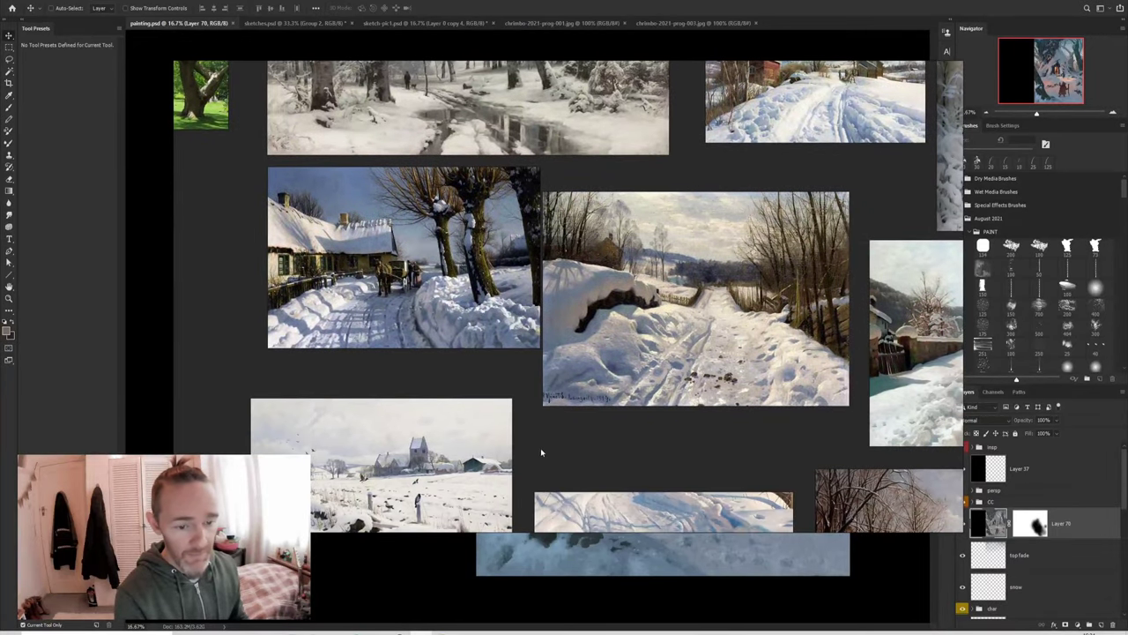
{"action": "key", "text": "ctrl+p"}
{"action": "key", "text": "ctrl+p"}
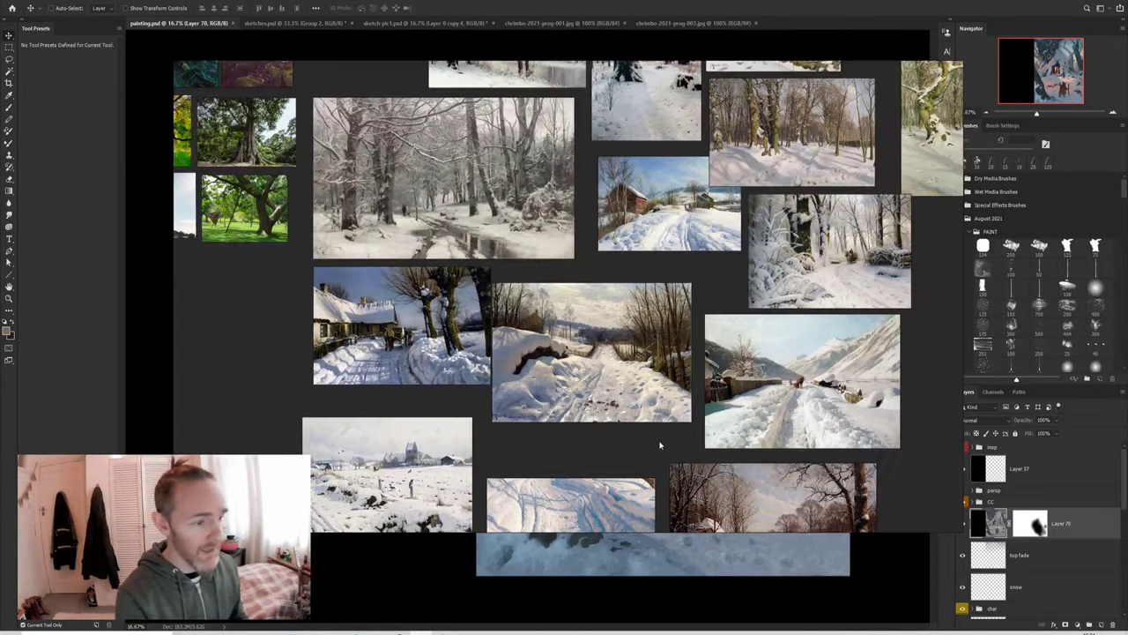
{"action": "key", "text": "ctrl+p"}
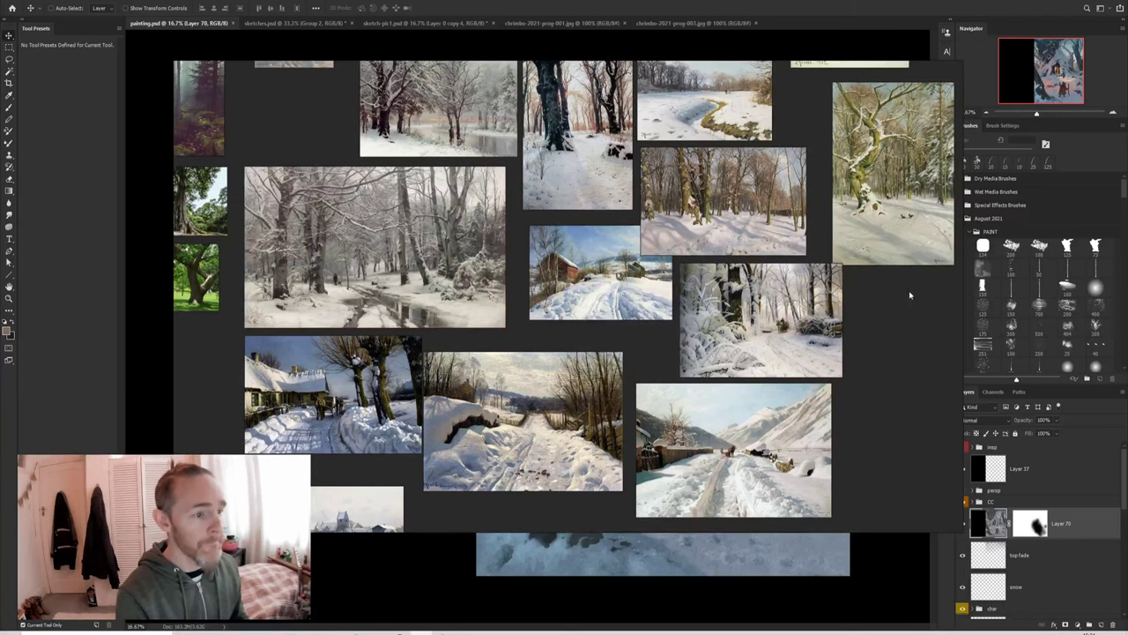
Step: Study the winter woodland paintings with green mossy trees, then review the whole group of snow scenes
{"action": "key", "text": "ctrl+p"}
{"action": "key", "text": "ctrl+p"}
{"action": "key", "text": "ctrl+p"}
{"action": "key", "text": "ctrl+p"}
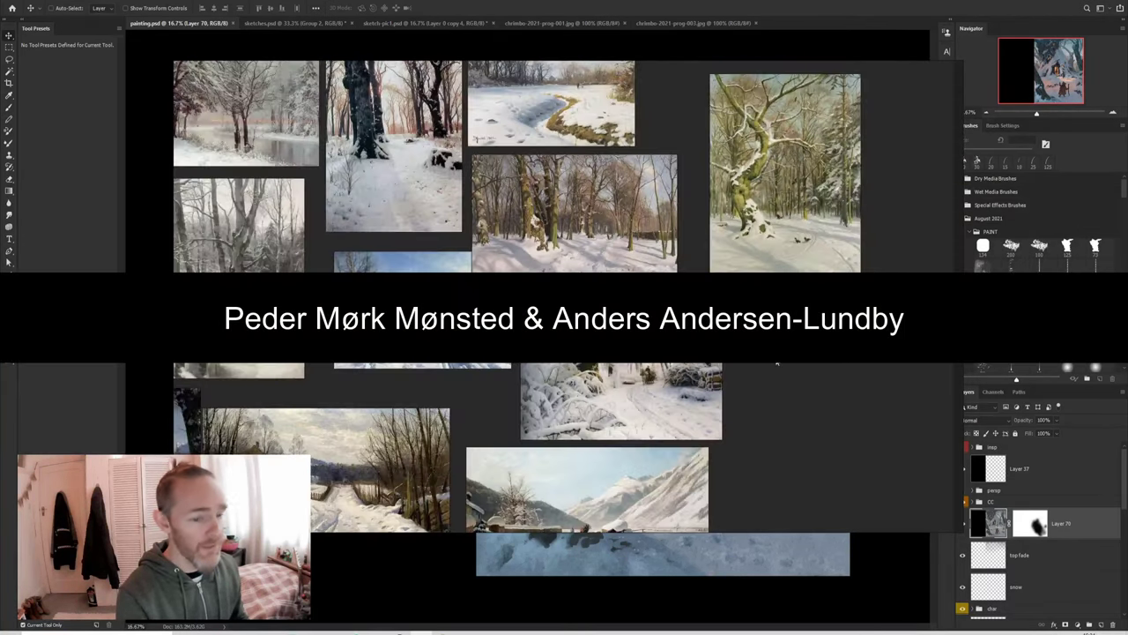
{"action": "key", "text": "ctrl+p"}
{"action": "key", "text": "ctrl+p"}
{"action": "key", "text": "ctrl+p"}
{"action": "key", "text": "ctrl+p"}
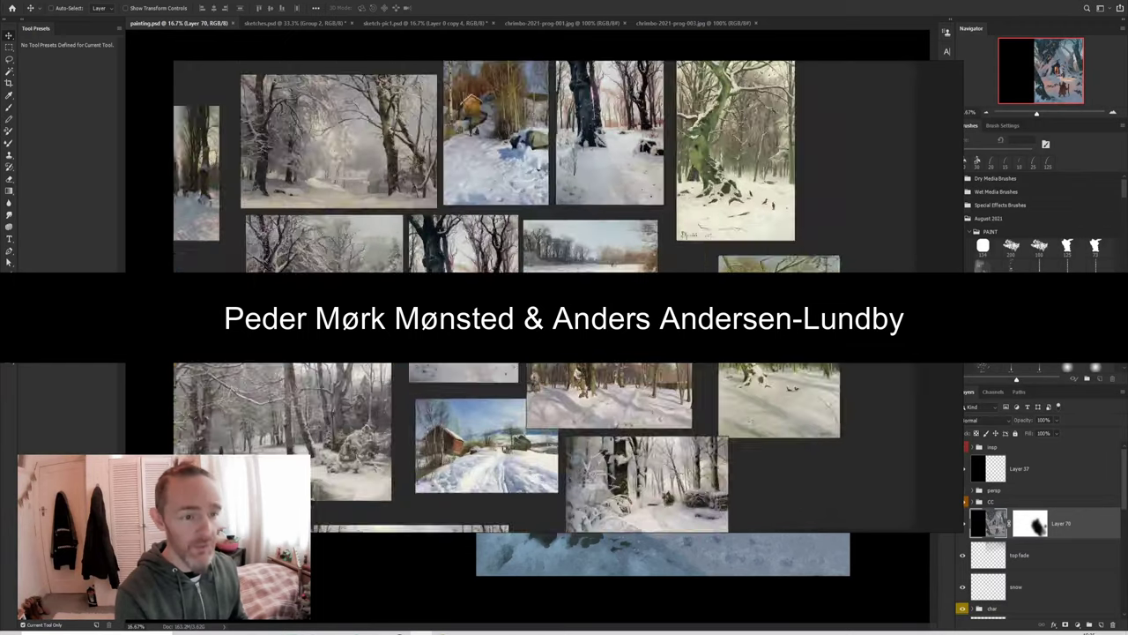
{"action": "key", "text": "ctrl+p"}
{"action": "key", "text": "ctrl+p"}
{"action": "key", "text": "ctrl+p"}
{"action": "key", "text": "ctrl+p"}
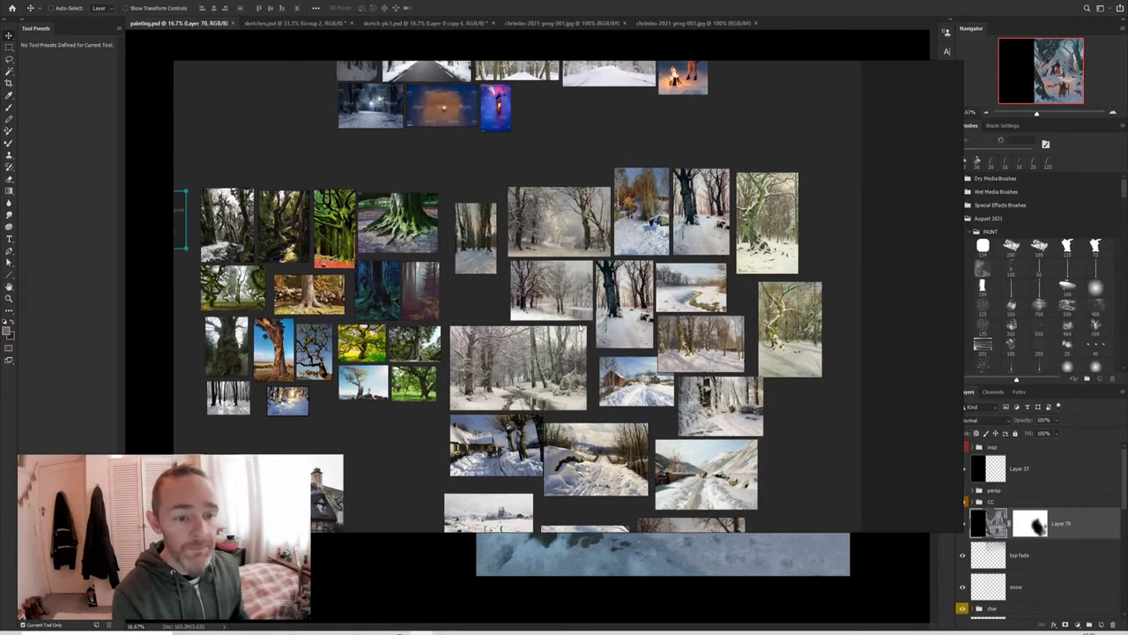
Step: Inspect the sunlit snow and cart tracks in the thatched cottage painting with the horse-drawn carriage
{"action": "scroll", "coordinate": [570, 297], "scroll_direction": "up", "scroll_amount": 5}
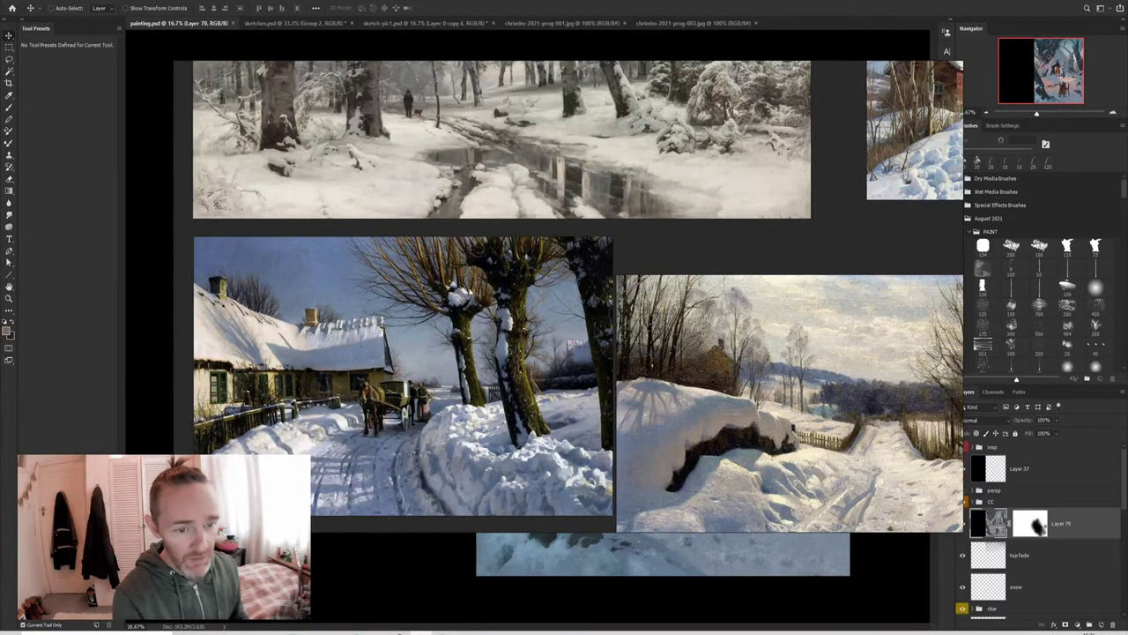
{"action": "left_click_drag", "start_coordinate": [484, 451], "coordinate": [502, 375]}
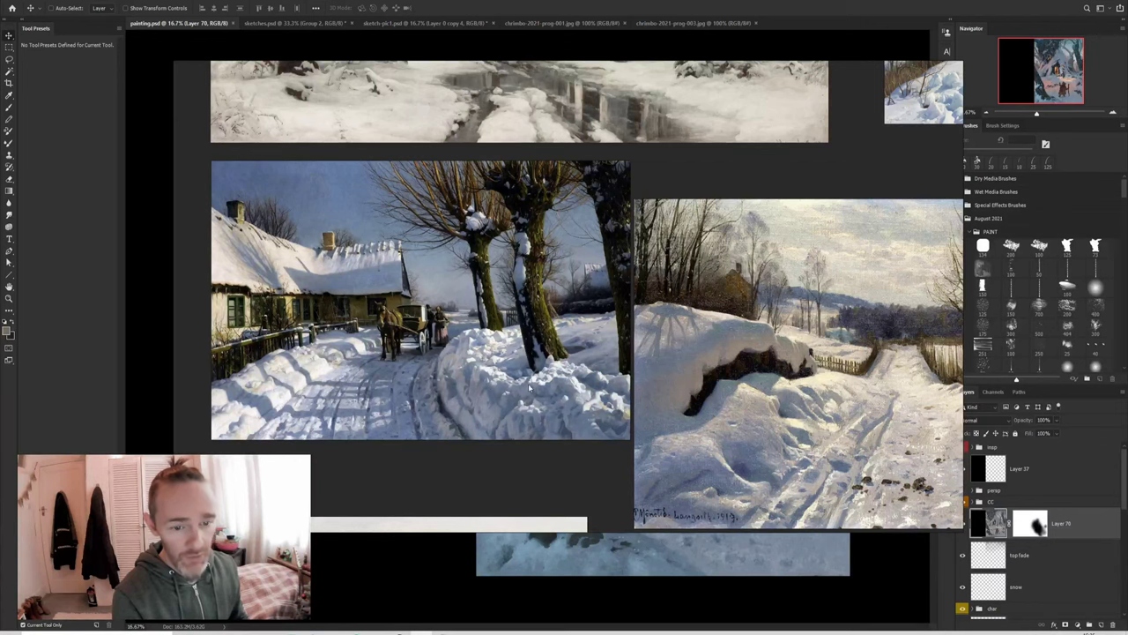
{"action": "scroll", "coordinate": [529, 387], "scroll_direction": "down", "scroll_amount": 2}
{"action": "scroll", "coordinate": [796, 255], "scroll_direction": "down", "scroll_amount": 1}
{"action": "scroll", "coordinate": [795, 255], "scroll_direction": "up", "scroll_amount": 4}
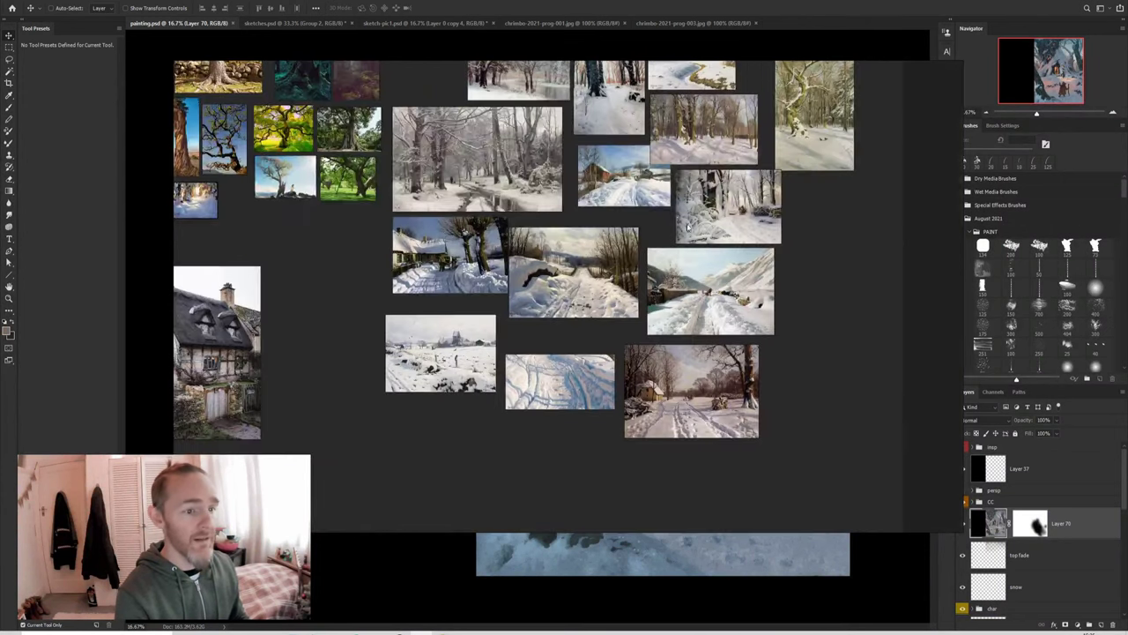
Step: Examine the painting of the snowy forest stream and compare it with the surrounding woodland and red barn scenes
{"action": "scroll", "coordinate": [614, 201], "scroll_direction": "up", "scroll_amount": 5}
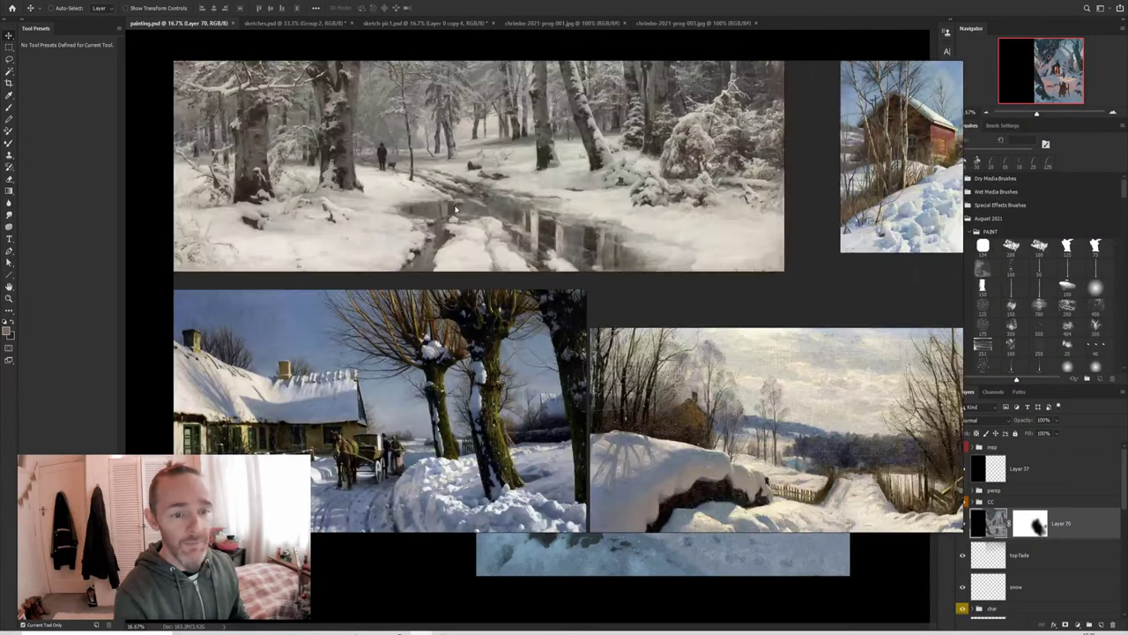
{"action": "scroll", "coordinate": [521, 291], "scroll_direction": "down", "scroll_amount": 5}
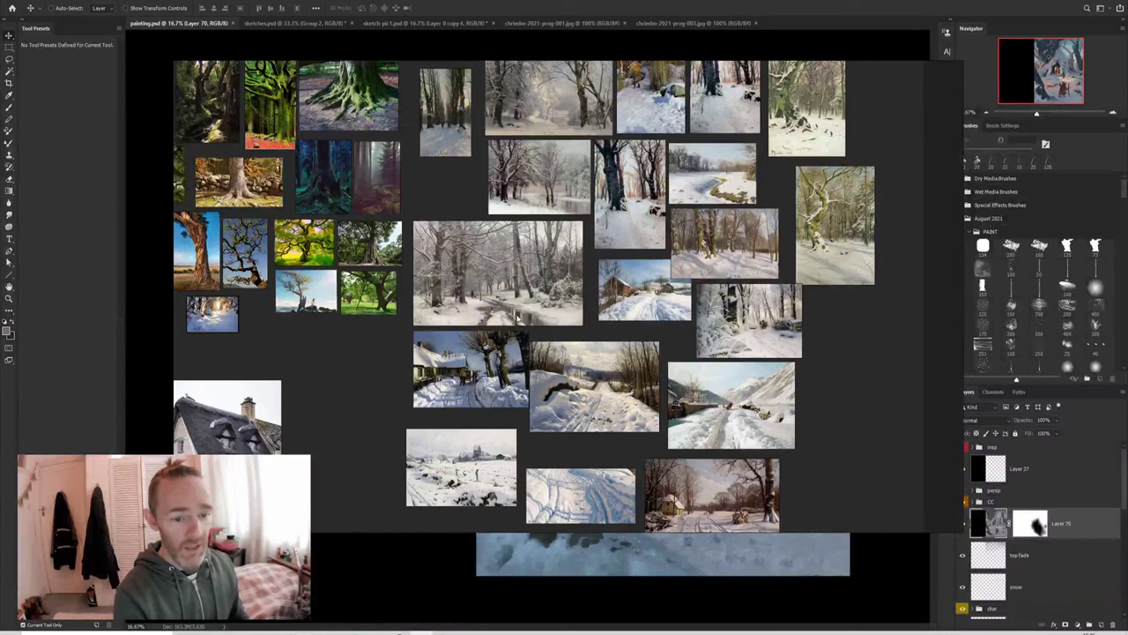
{"action": "scroll", "coordinate": [603, 264], "scroll_direction": "up", "scroll_amount": 3}
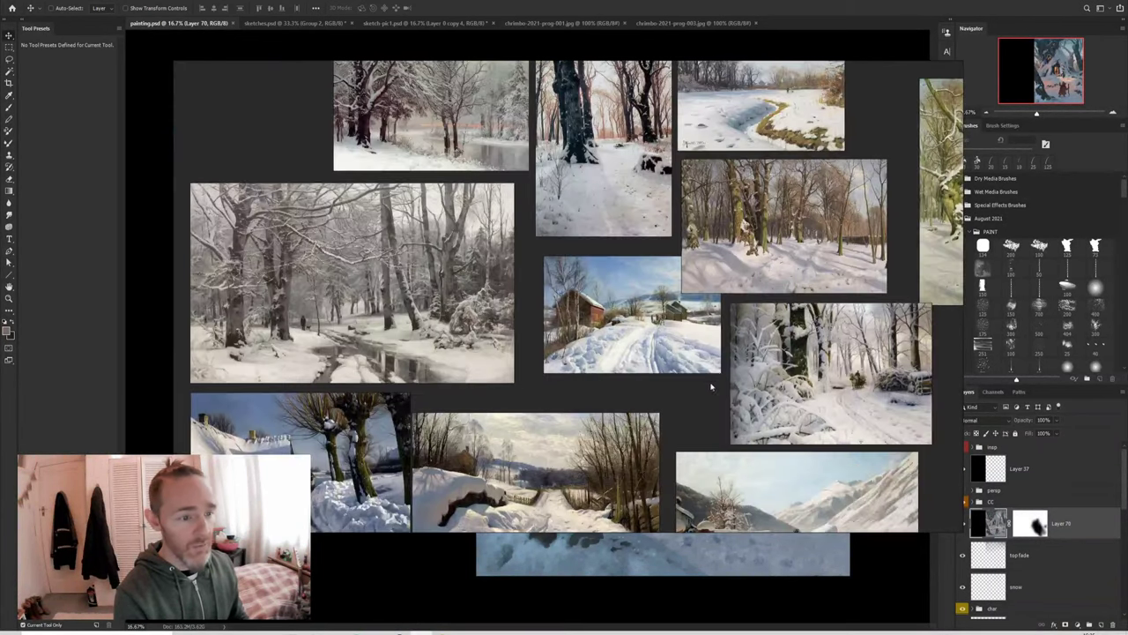
{"action": "scroll", "coordinate": [610, 351], "scroll_direction": "down", "scroll_amount": 1}
{"action": "scroll", "coordinate": [785, 313], "scroll_direction": "down", "scroll_amount": 3}
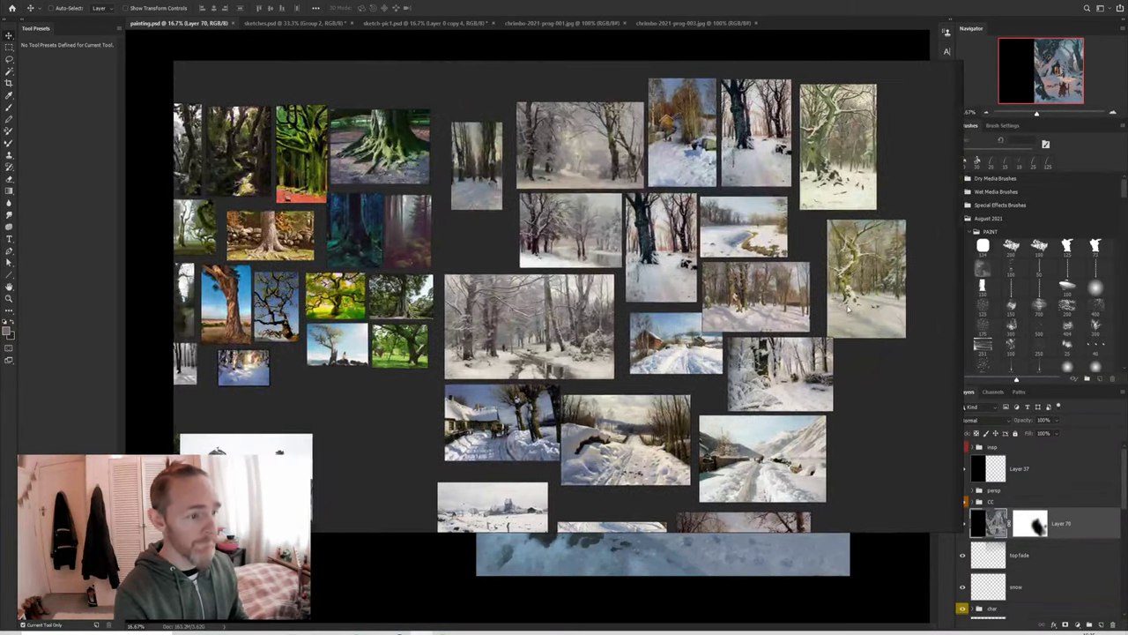
Step: Study the light and shadows on the snow in the mossy tree painting and the neighbouring woodland clearing
{"action": "scroll", "coordinate": [785, 313], "scroll_direction": "up", "scroll_amount": 5}
{"action": "scroll", "coordinate": [785, 313], "scroll_direction": "up", "scroll_amount": 1}
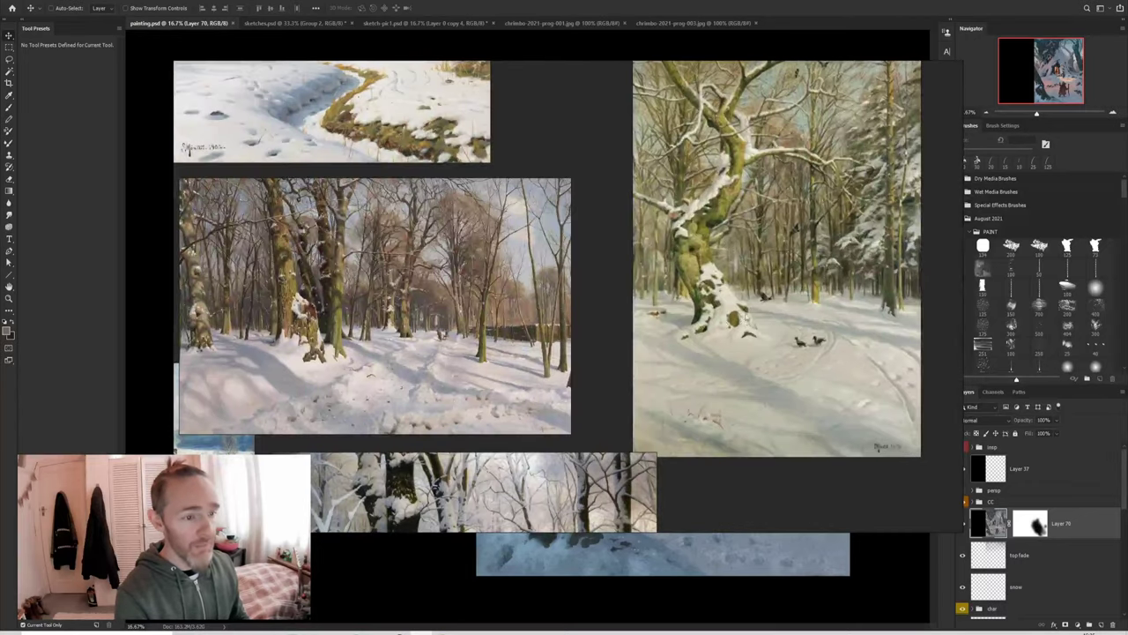
{"action": "scroll", "coordinate": [748, 322], "scroll_direction": "down", "scroll_amount": 1}
{"action": "scroll", "coordinate": [745, 304], "scroll_direction": "up", "scroll_amount": 2}
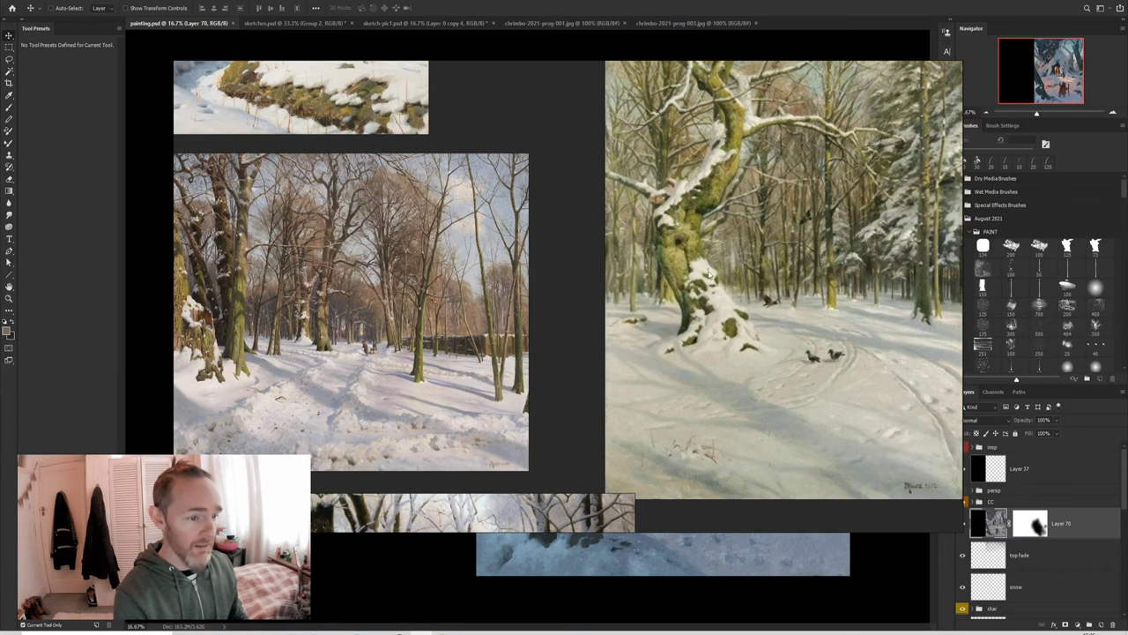
{"action": "scroll", "coordinate": [735, 329], "scroll_direction": "down", "scroll_amount": 2}
{"action": "scroll", "coordinate": [736, 306], "scroll_direction": "down", "scroll_amount": 3}
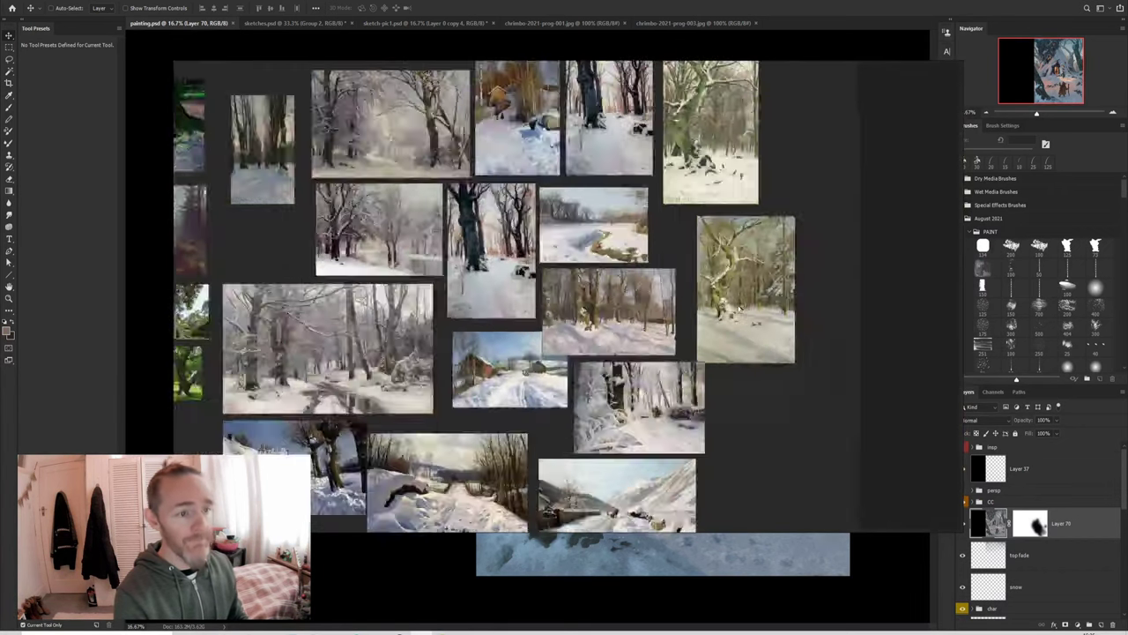
Step: Review the cottage and porch photos and revisit the forest house painting with the yellow star
{"action": "scroll", "coordinate": [481, 290], "scroll_direction": "up", "scroll_amount": 5}
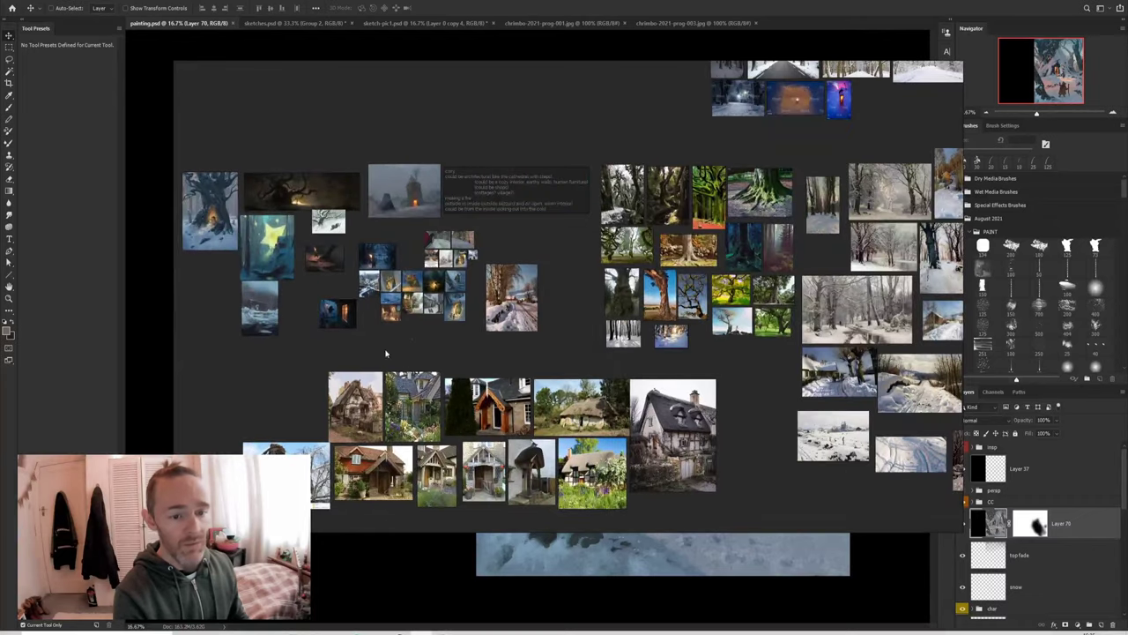
{"action": "scroll", "coordinate": [462, 299], "scroll_direction": "down", "scroll_amount": 2}
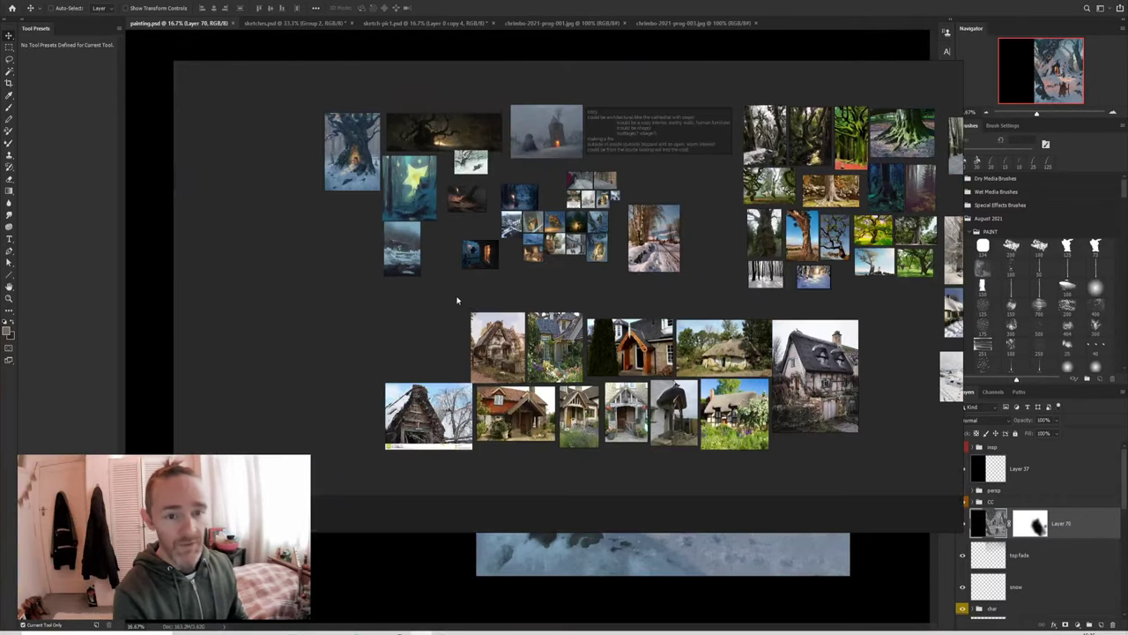
{"action": "scroll", "coordinate": [476, 297], "scroll_direction": "up", "scroll_amount": 5}
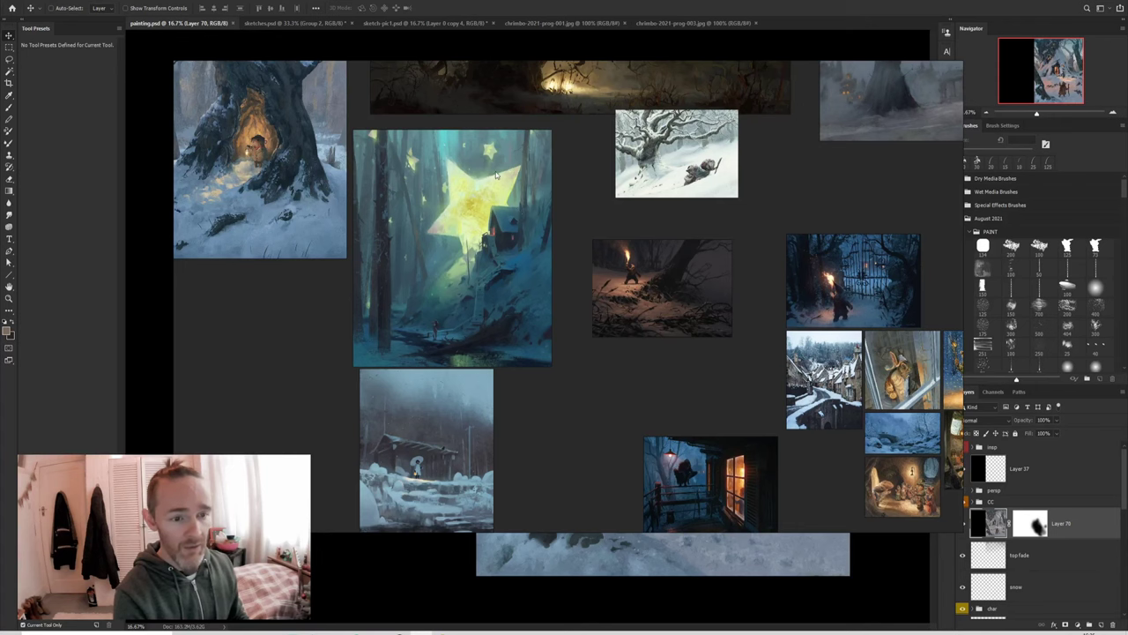
Step: Put the reference board away and return to the snowy tree-house painting
{"action": "key", "text": "ctrl+comma"}
{"action": "key", "text": "ctrl+Tab"}
{"action": "key", "text": "ctrl+Tab"}
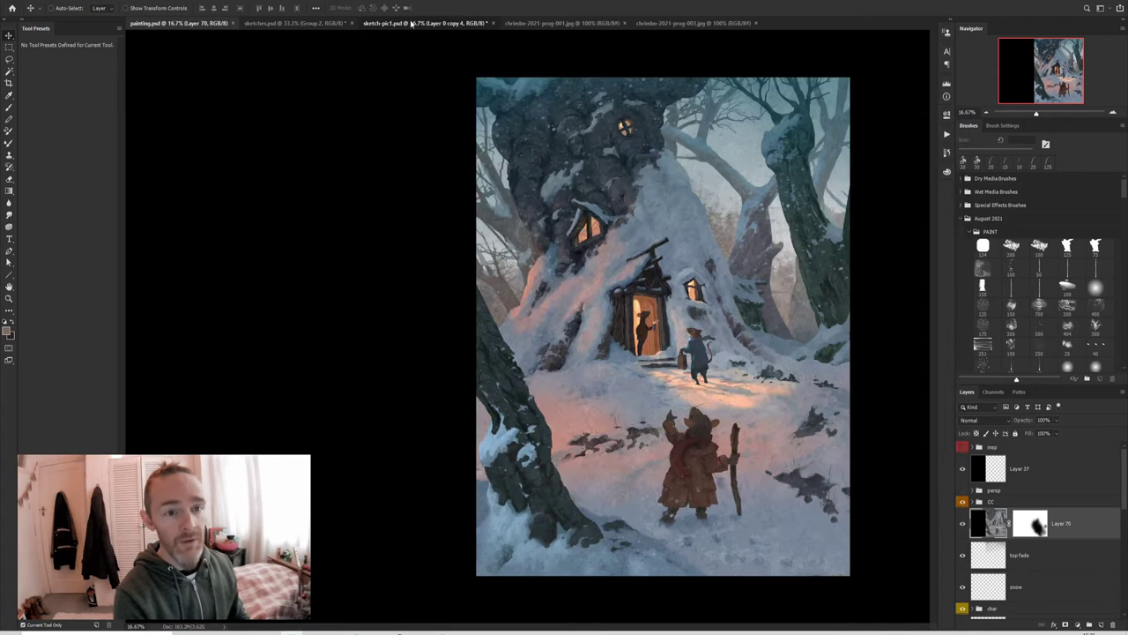
Step: Review sketches.psd by comparing the perspective-grid concept in Group 2 with the large tree sketch in Group 3
{"action": "key", "text": "ctrl+shift+Tab"}
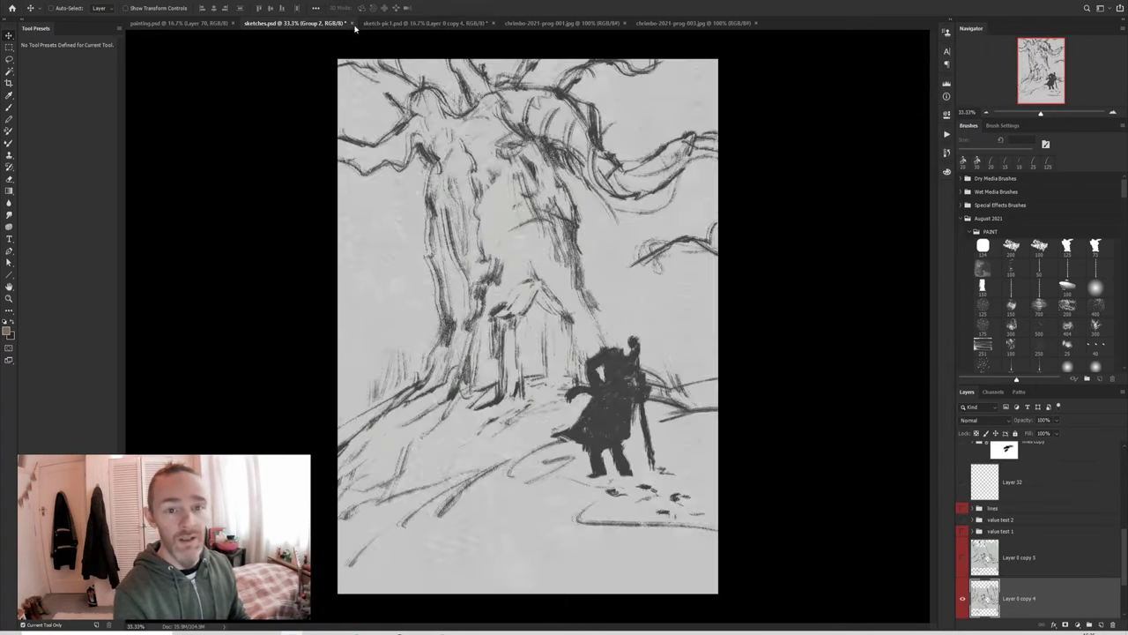
{"action": "left_click", "coordinate": [962, 447]}
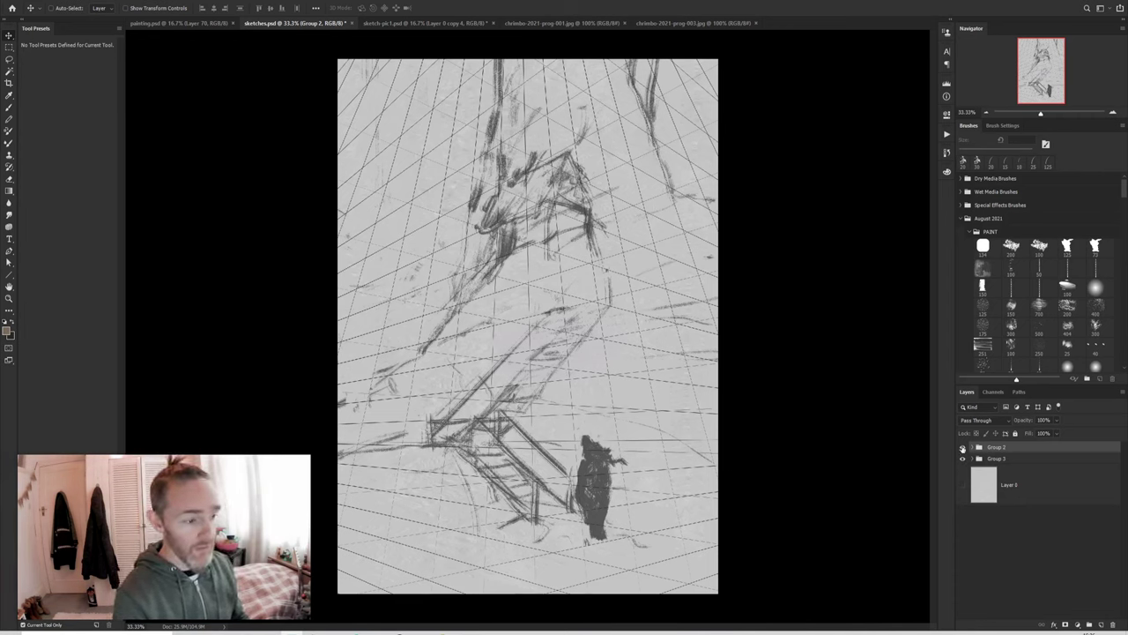
{"action": "left_click", "coordinate": [962, 447]}
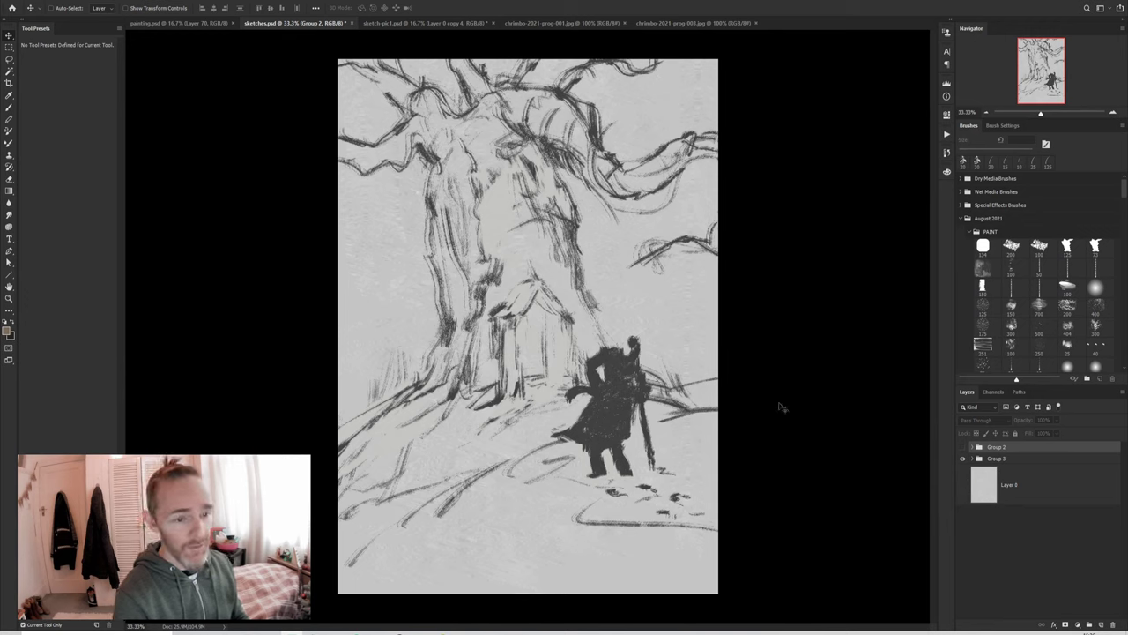
{"action": "left_click", "coordinate": [975, 459]}
{"action": "left_click", "coordinate": [971, 459]}
{"action": "left_click", "coordinate": [972, 458]}
{"action": "left_click", "coordinate": [962, 447]}
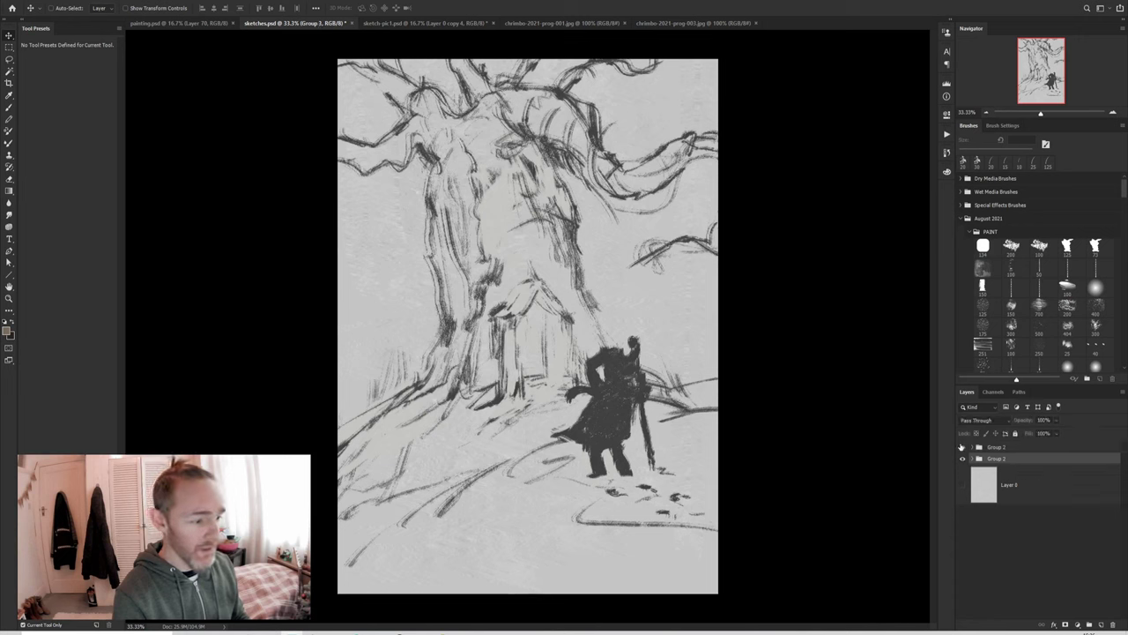
{"action": "left_click", "coordinate": [962, 447]}
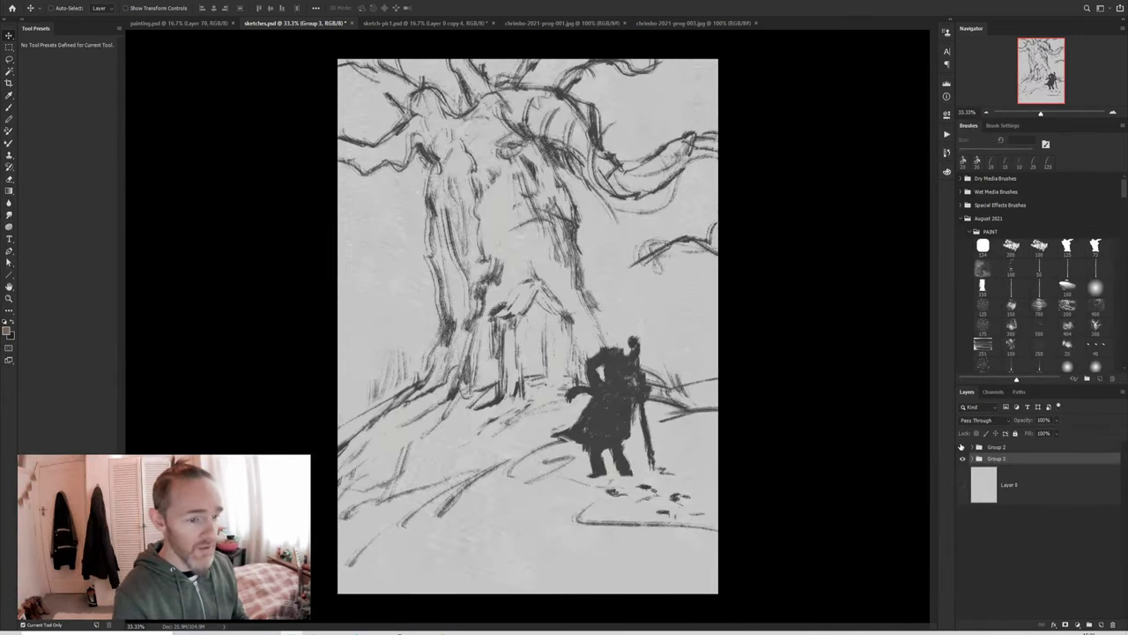
Step: Compare the sketch-pic1.psd composition with Layer 0 copy 5 hidden and shown, leaving that layer visible
{"action": "left_click", "coordinate": [428, 20]}
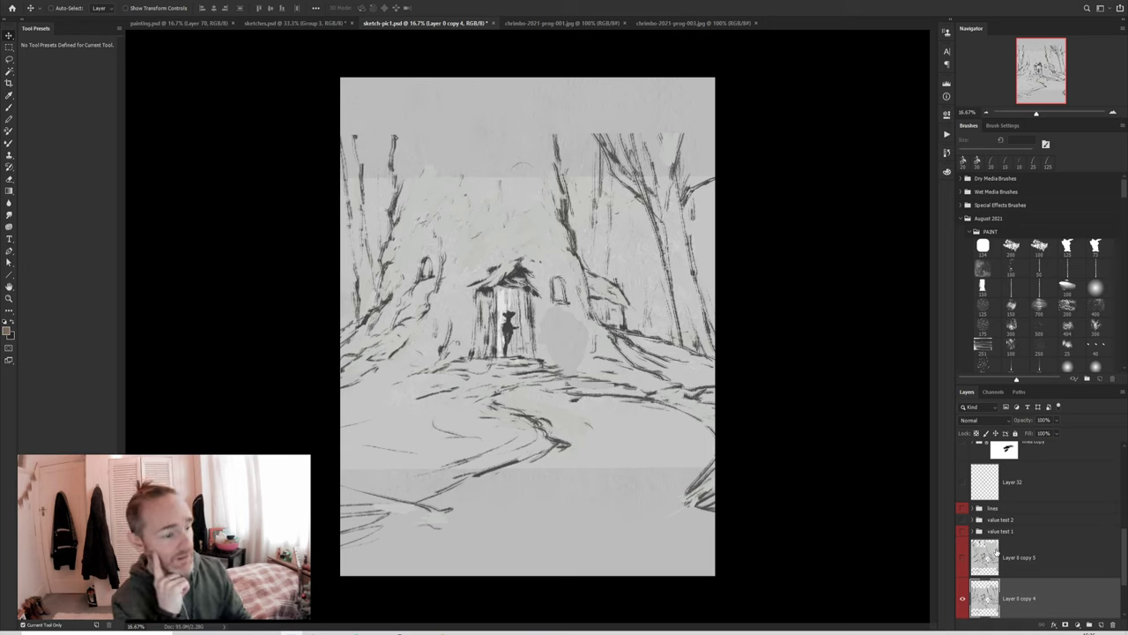
{"action": "left_click", "coordinate": [963, 560]}
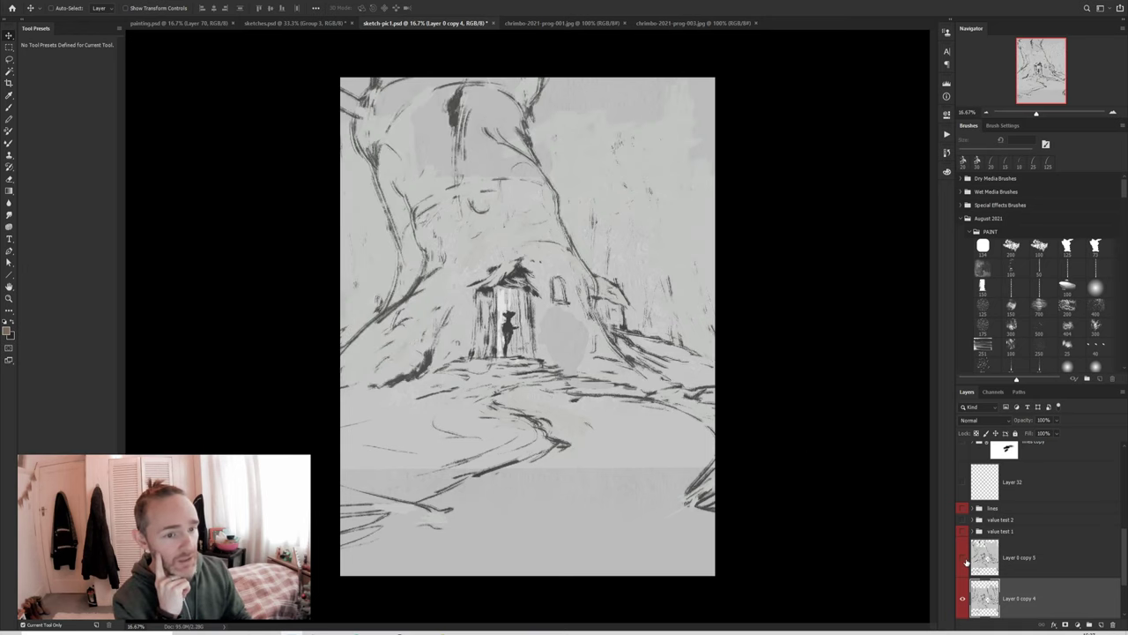
{"action": "left_click", "coordinate": [963, 561]}
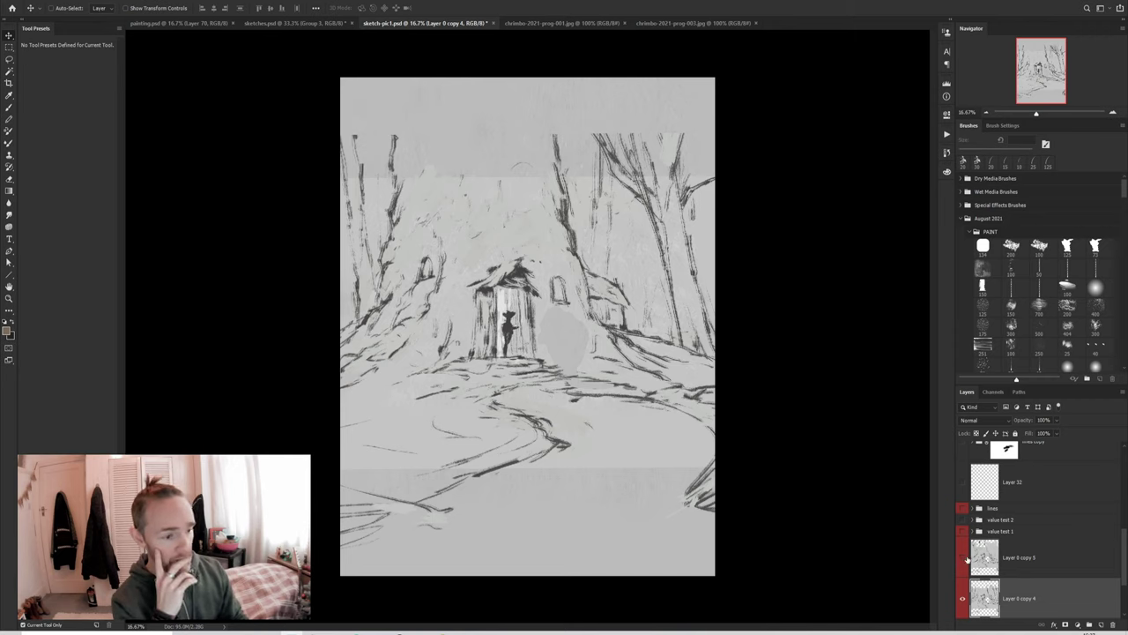
{"action": "left_click", "coordinate": [965, 560]}
{"action": "left_click", "coordinate": [965, 559]}
{"action": "left_click", "coordinate": [965, 560]}
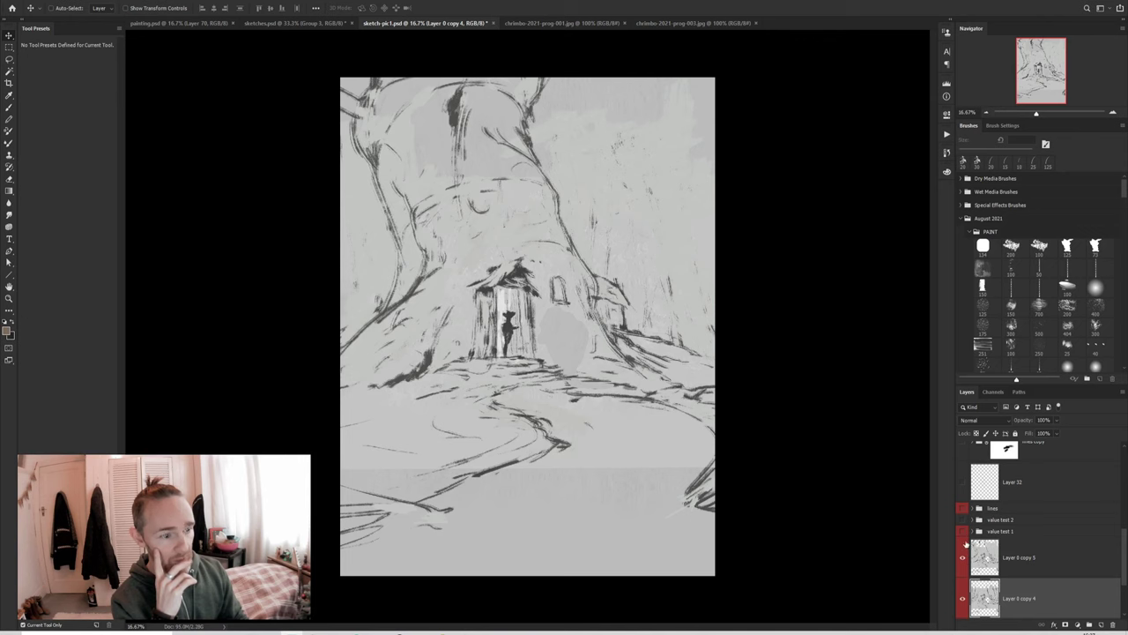
Step: Preview the value test 1 and value test 2 groups briefly and turn on the lines group over the sketch
{"action": "left_click", "coordinate": [965, 532]}
{"action": "left_click", "coordinate": [964, 532]}
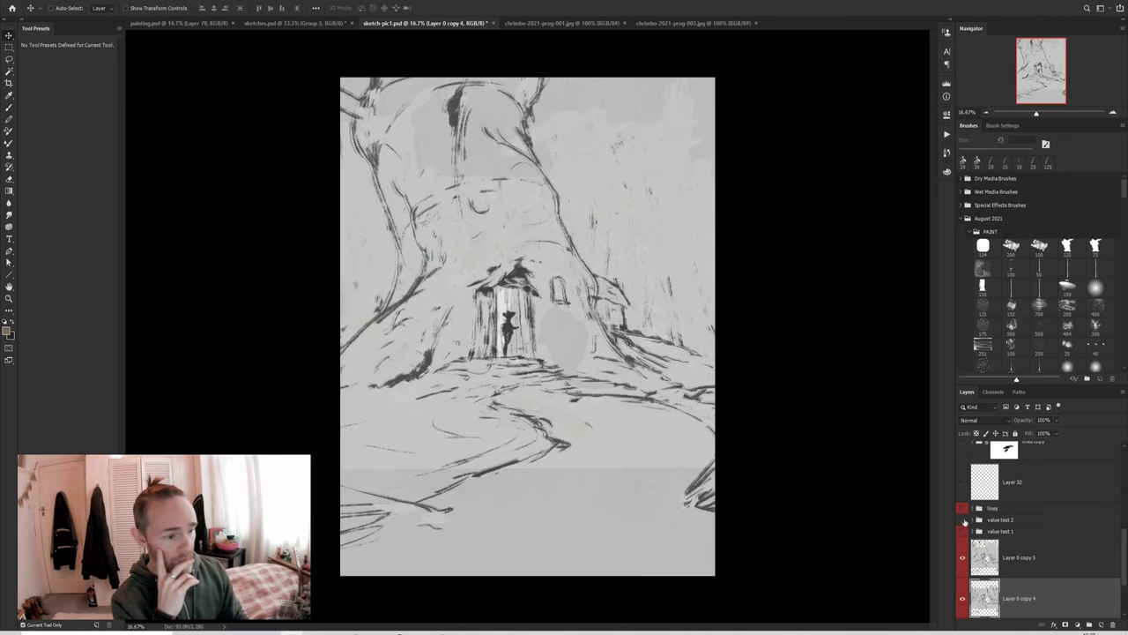
{"action": "left_click", "coordinate": [964, 520]}
{"action": "left_click", "coordinate": [965, 520]}
{"action": "left_click", "coordinate": [962, 509]}
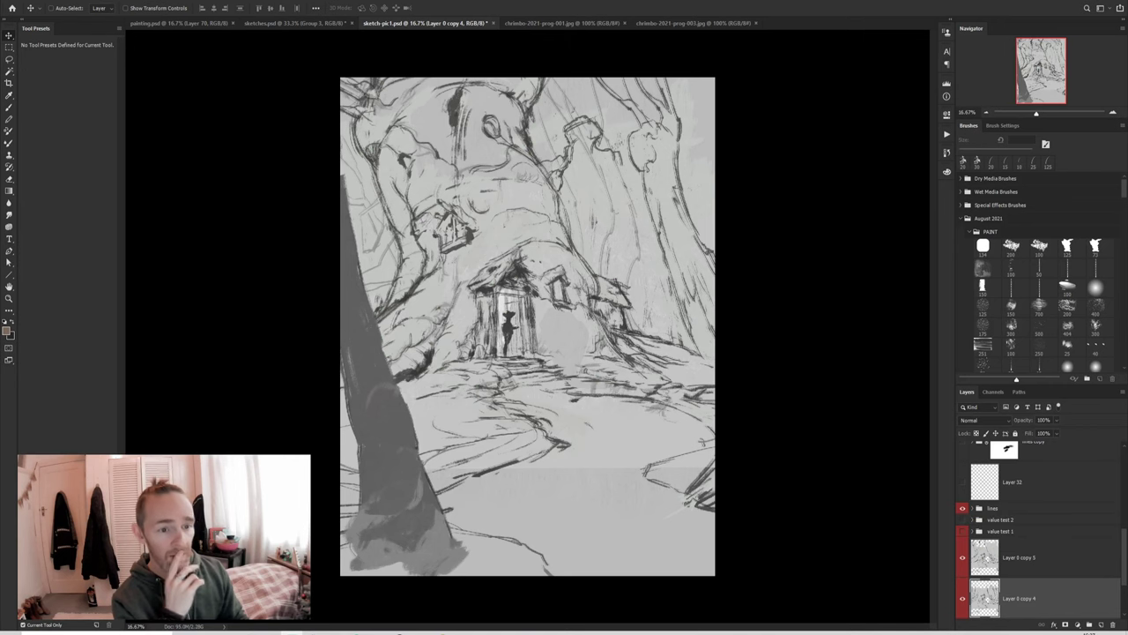
Step: View the line drawing stages in chrimbo-2021-prog-001.jpg and chrimbo-2021-prog-003.jpg
{"action": "left_click", "coordinate": [551, 24]}
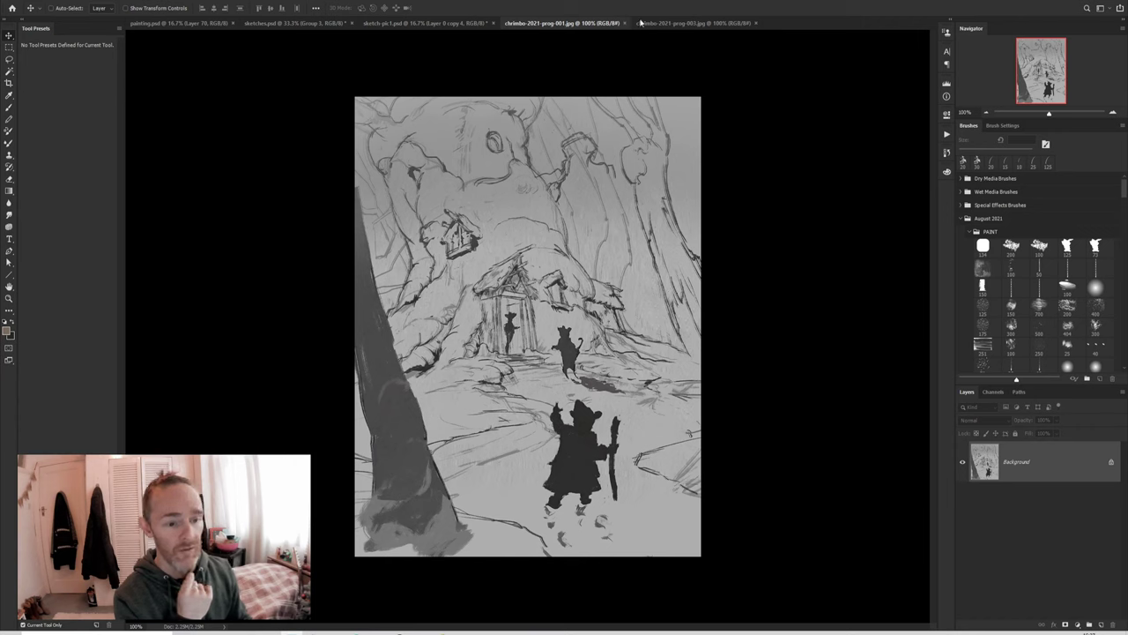
{"action": "left_click", "coordinate": [659, 24]}
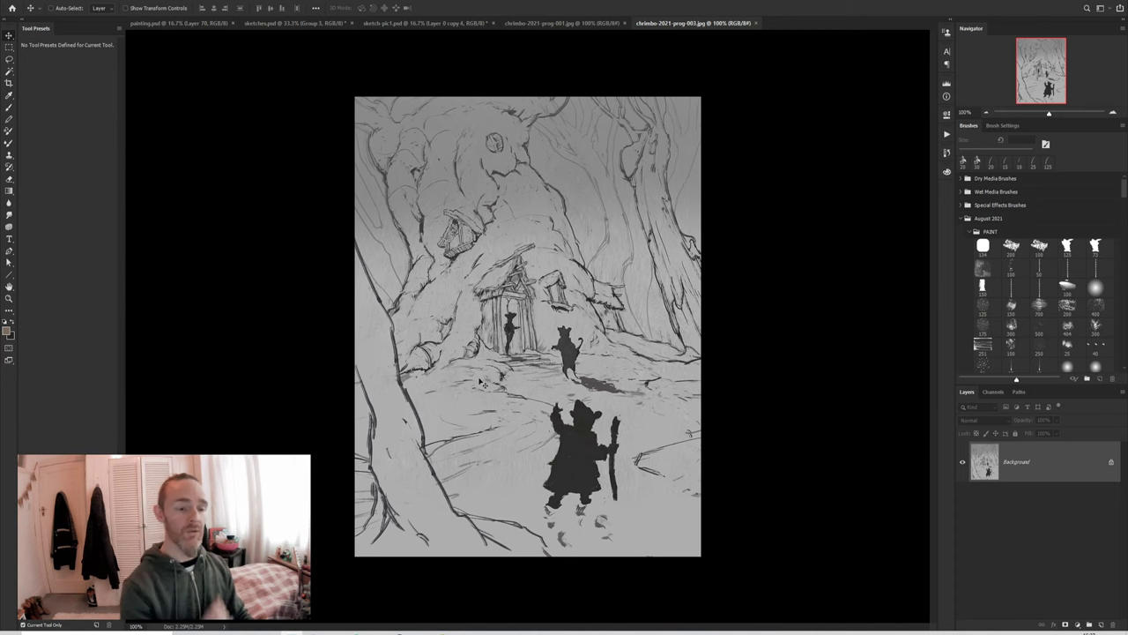
Step: Bring up the reference board and examine the painting of the mossy tree in snow beside the woodland scenes
{"action": "left_click", "coordinate": [424, 631]}
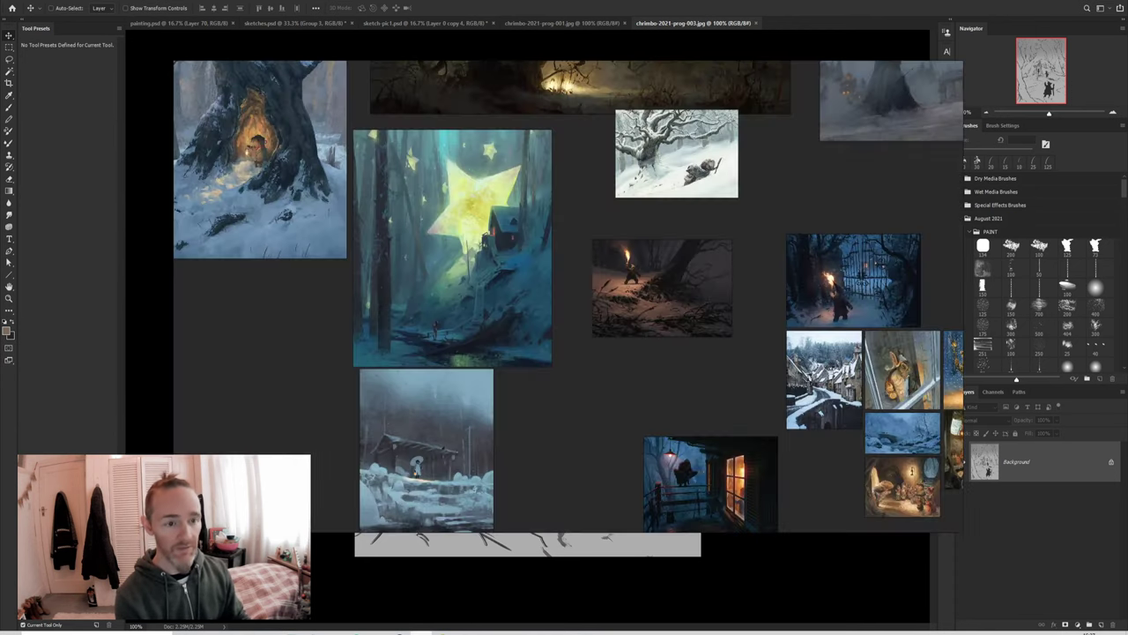
{"action": "scroll", "coordinate": [692, 345], "scroll_direction": "down", "scroll_amount": 2}
{"action": "left_click_drag", "start_coordinate": [692, 346], "coordinate": [54, 359]}
{"action": "scroll", "coordinate": [703, 330], "scroll_direction": "up", "scroll_amount": 8}
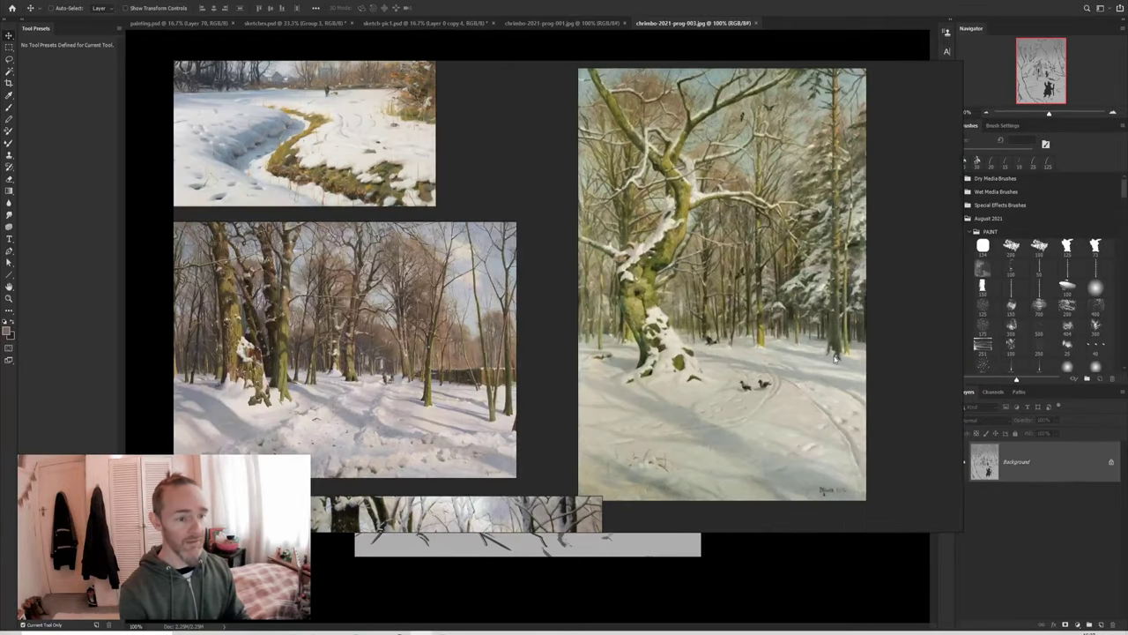
{"action": "left_click_drag", "start_coordinate": [836, 360], "coordinate": [807, 456]}
{"action": "left_click", "coordinate": [720, 83]}
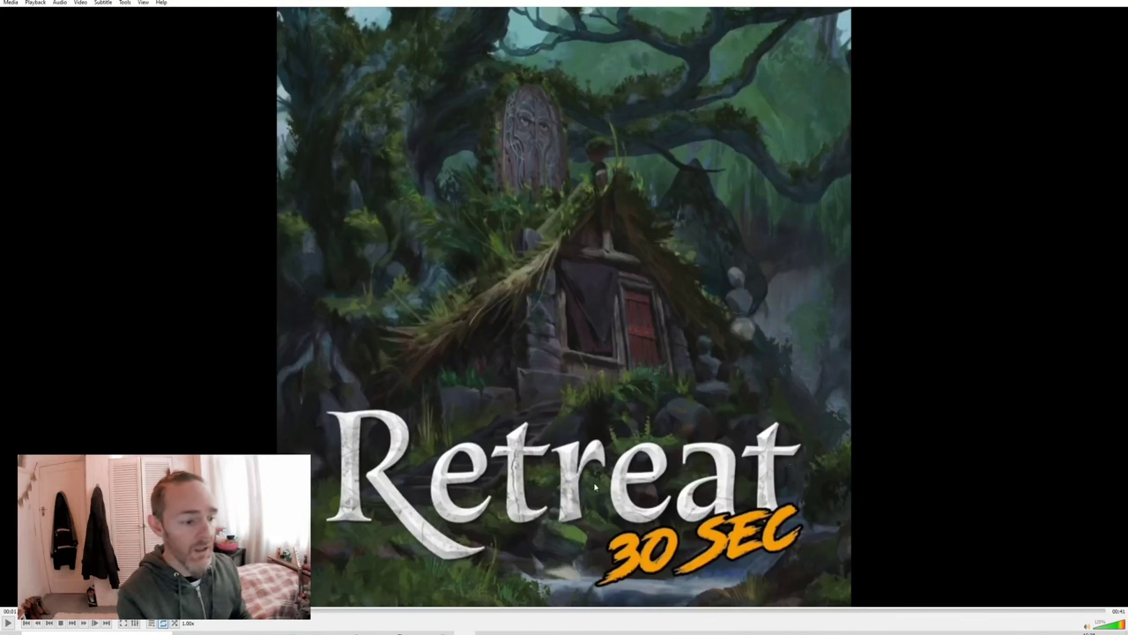
Step: Play the Retreat 30 sec painting video in the media player, pausing in the early rough sketch stage to compare nearby moments
{"action": "key", "text": "space"}
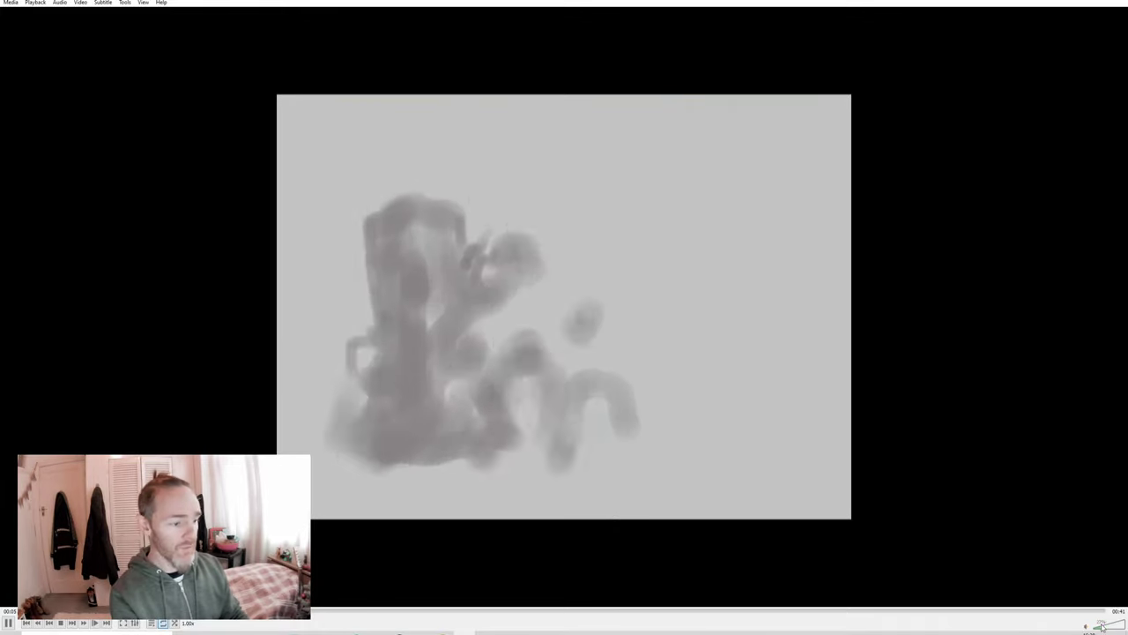
{"action": "key", "text": "space"}
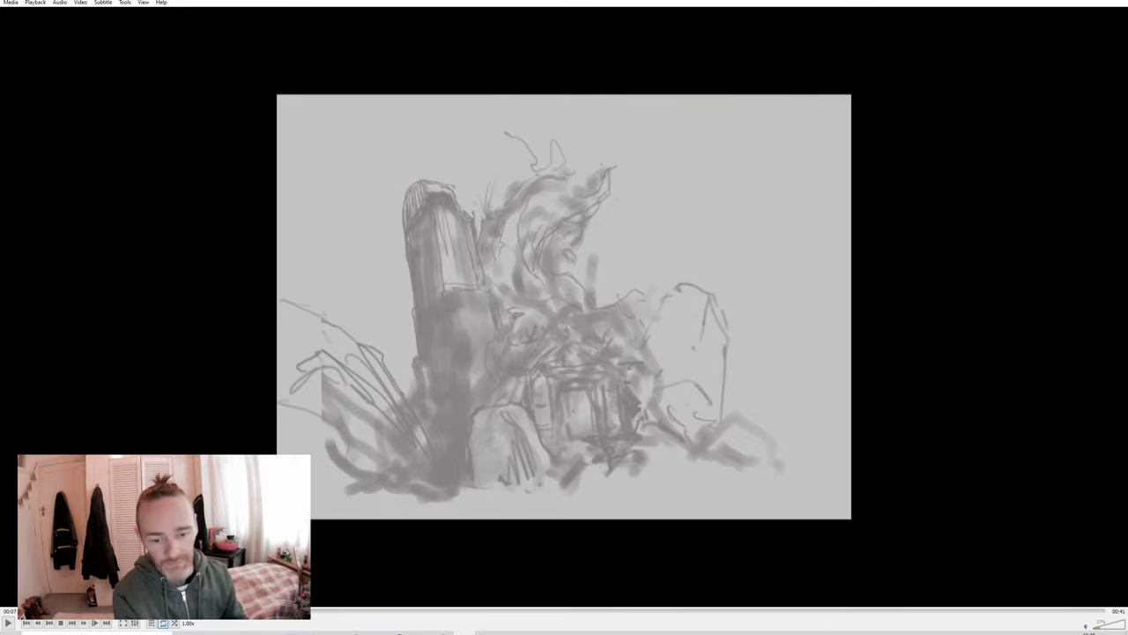
{"action": "key", "text": "Left"}
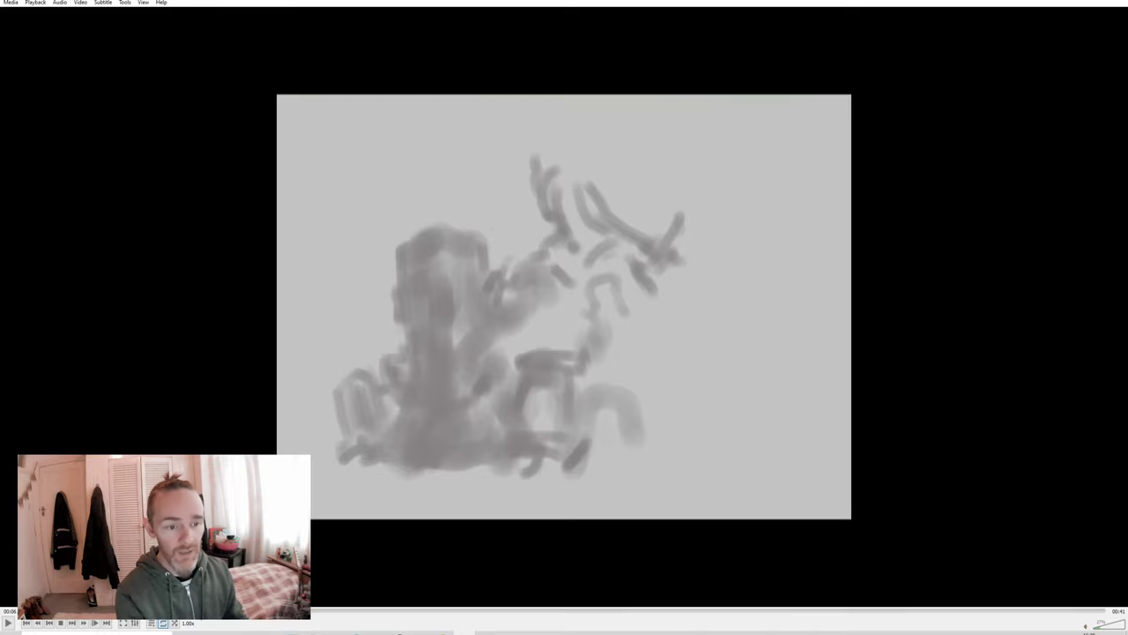
{"action": "key", "text": "Right"}
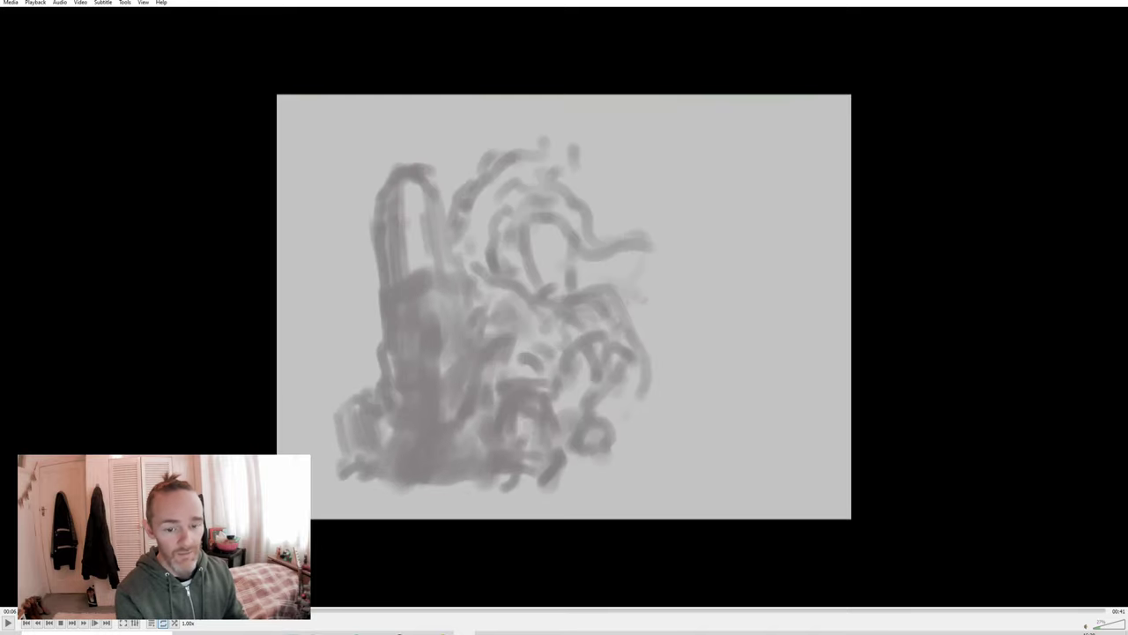
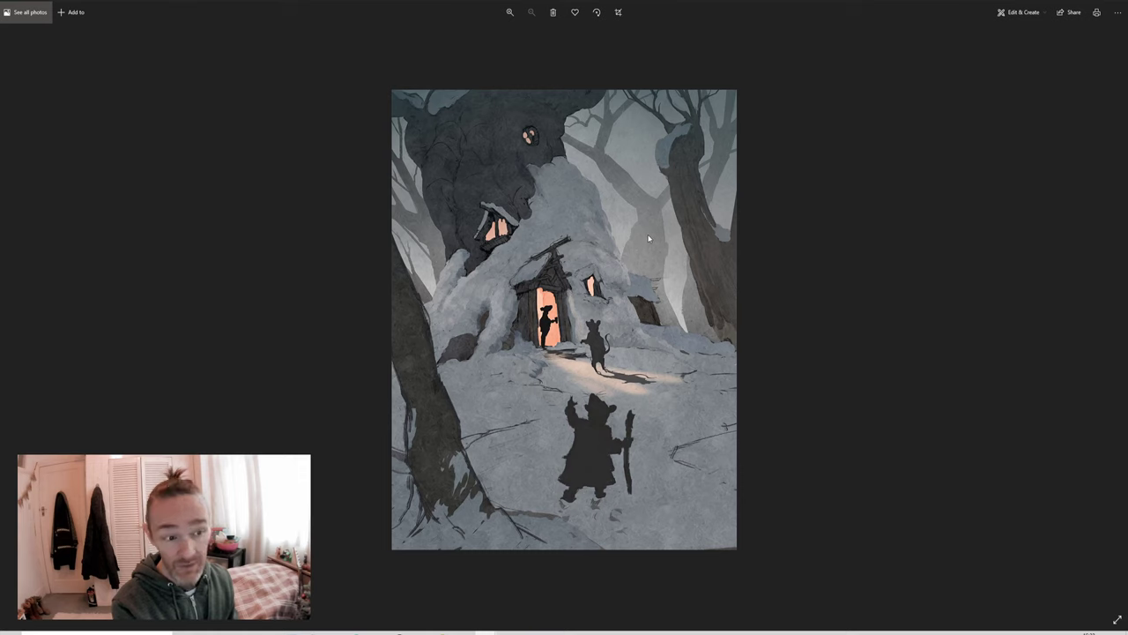
Step: Compare the flat-colour tree-house stages before and after the background trees were reworked, continuing to the pink-lit snow version
{"action": "key", "text": "Right"}
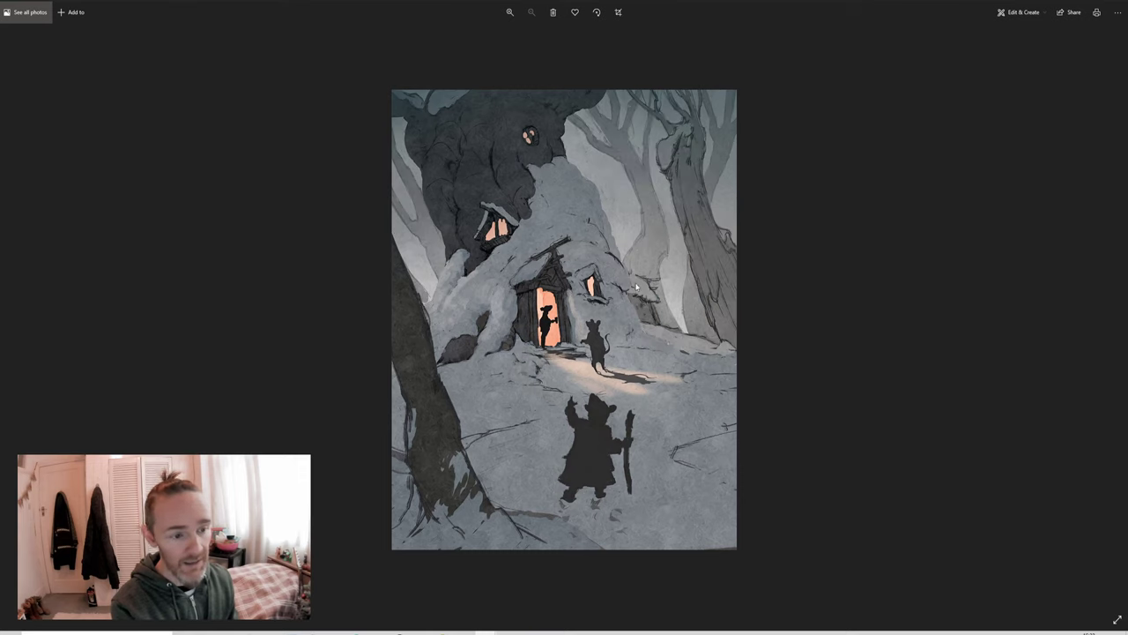
{"action": "key", "text": "Right"}
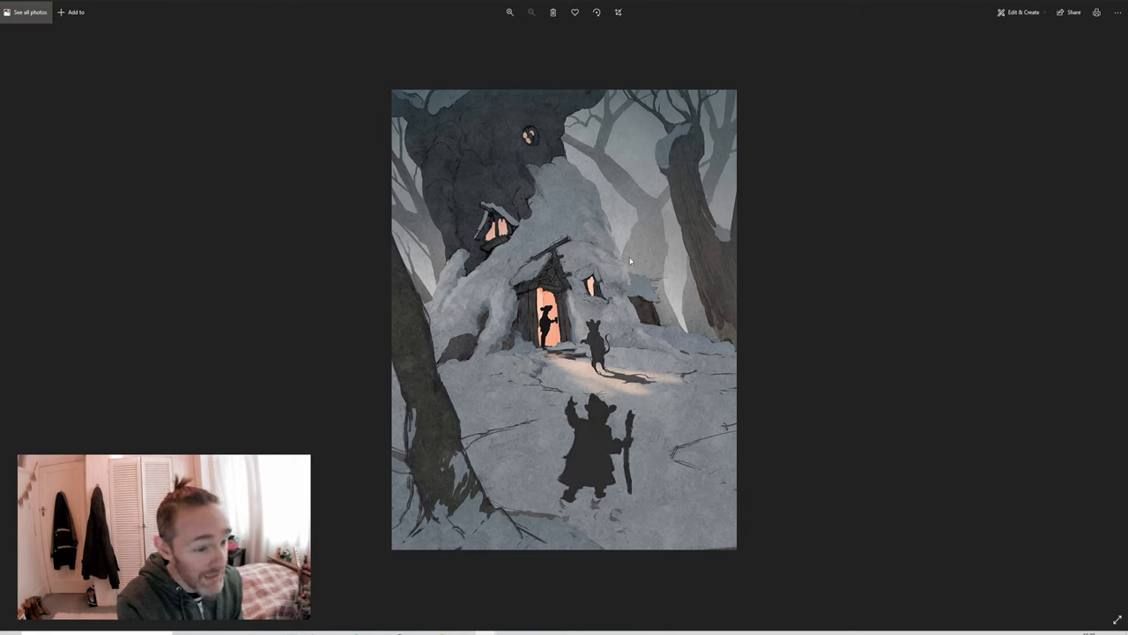
{"action": "key", "text": "Right"}
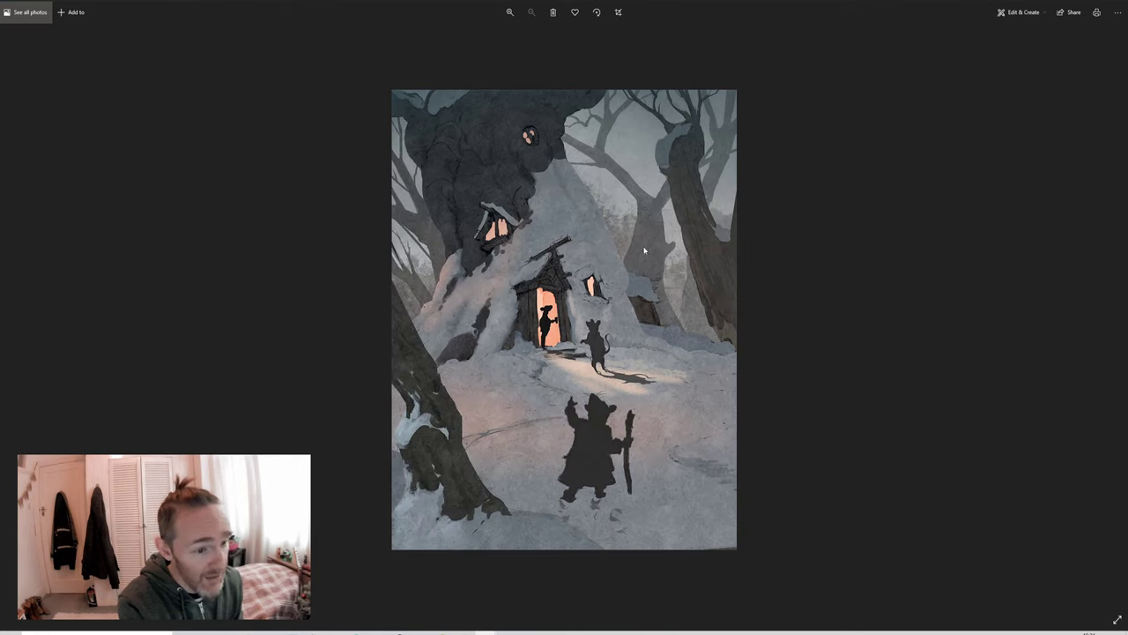
Step: Flick repeatedly between the flat-colour stages and the version with softened snow and pink light to compare their lighting and shapes
{"action": "key", "text": "Right"}
{"action": "key", "text": "Right"}
{"action": "key", "text": "Right"}
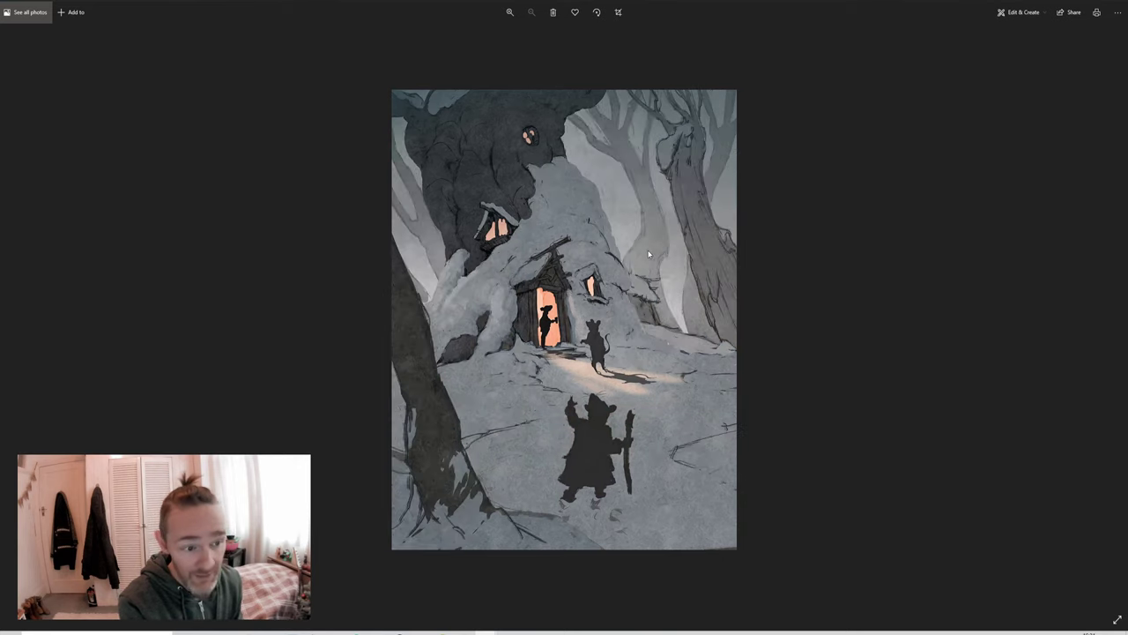
{"action": "key", "text": "Right"}
{"action": "key", "text": "Right"}
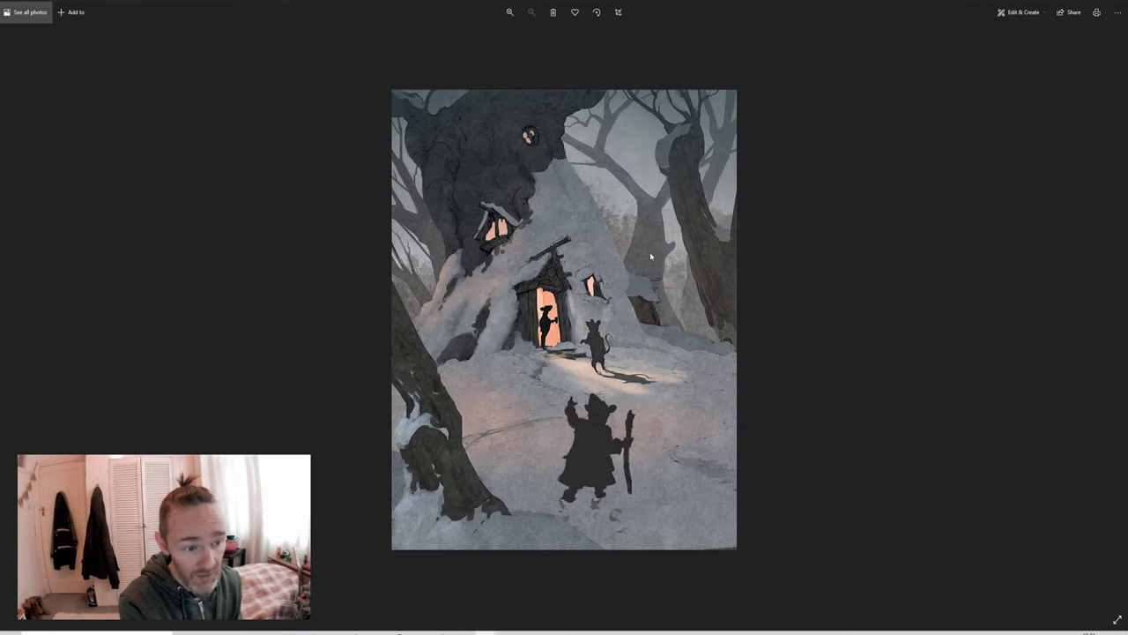
{"action": "key", "text": "Right"}
{"action": "key", "text": "Right"}
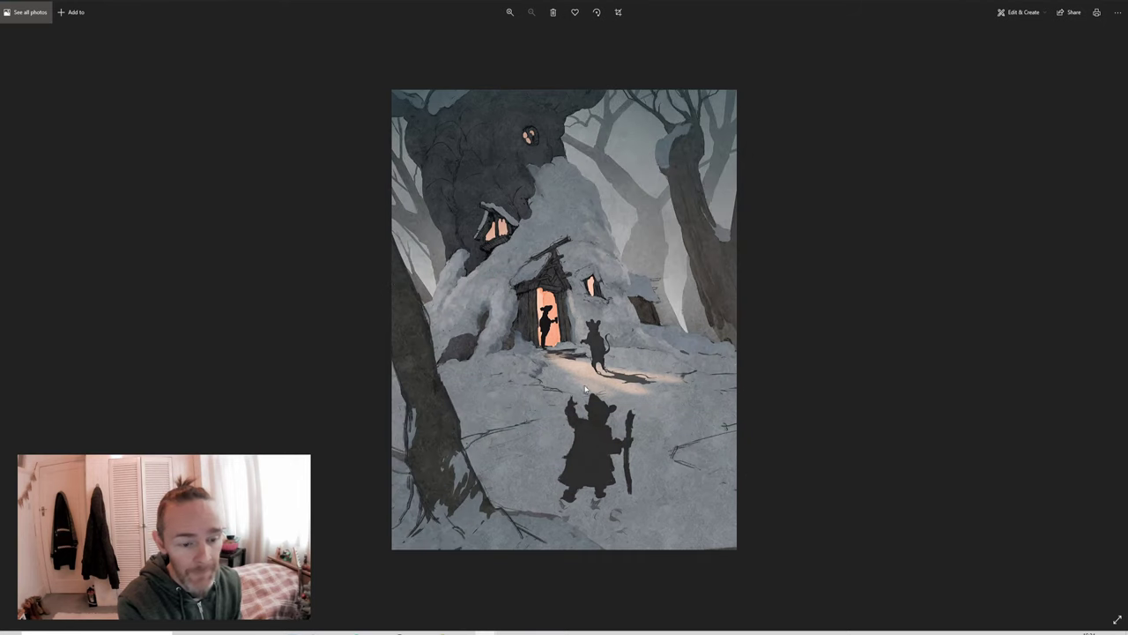
{"action": "key", "text": "Right"}
{"action": "key", "text": "Right"}
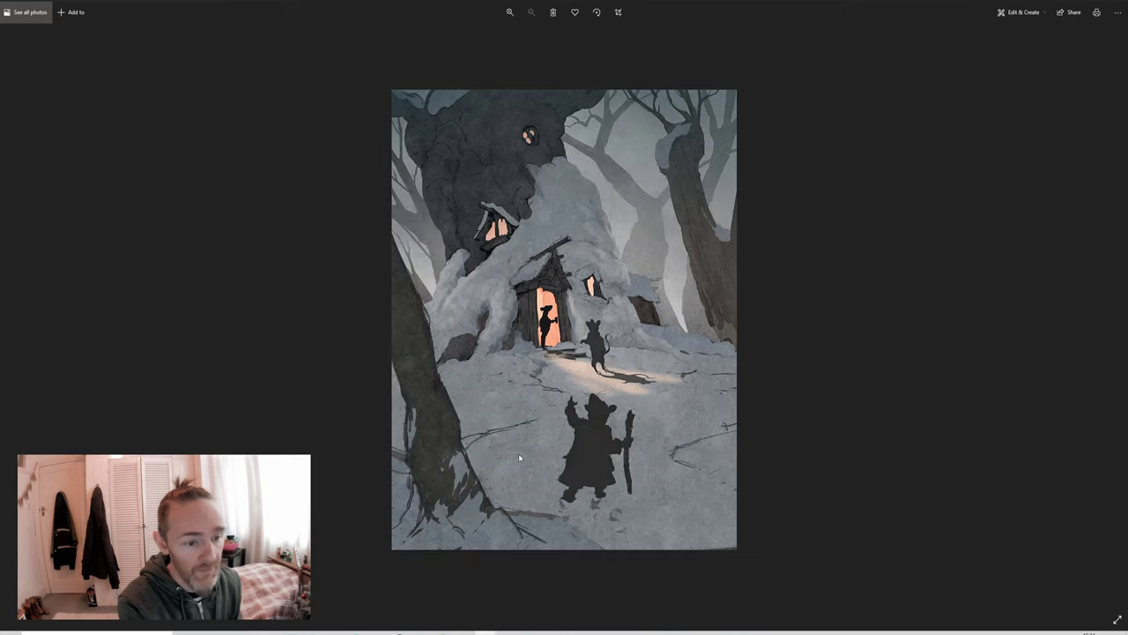
{"action": "key", "text": "Left"}
{"action": "key", "text": "Right"}
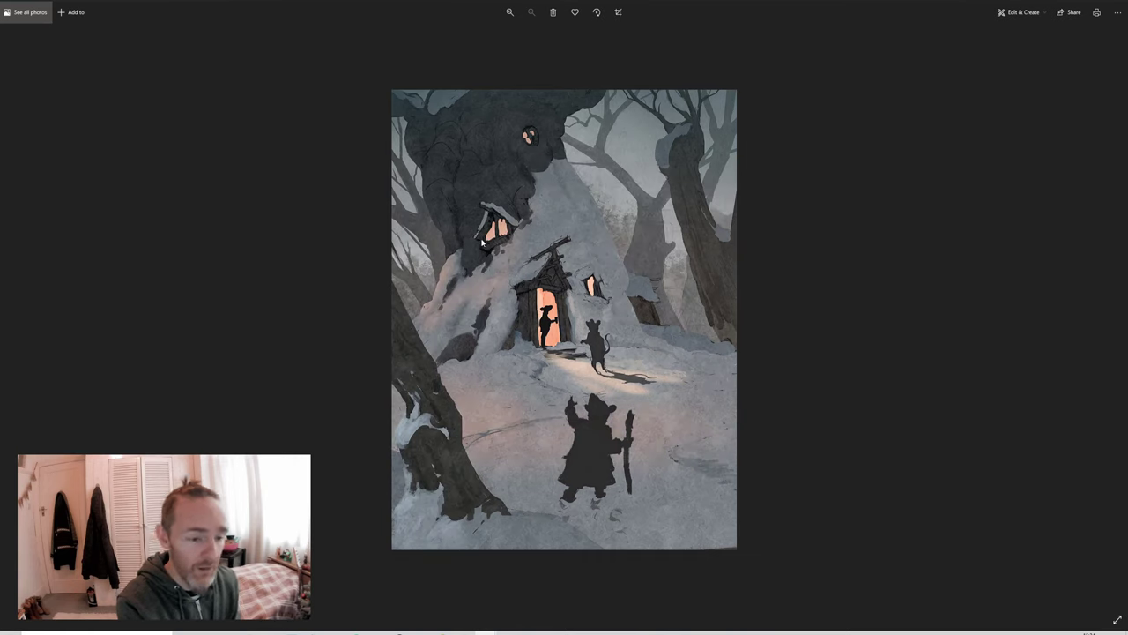
{"action": "key", "text": "Left"}
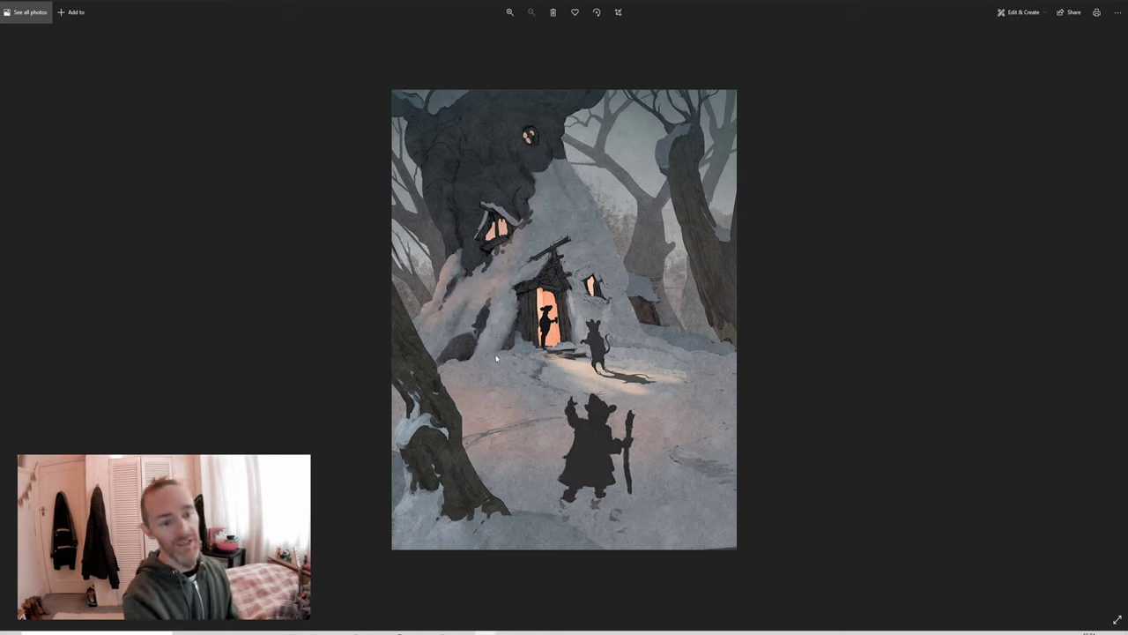
Step: Examine the stages adding bark texture to the main tree and detail to the background trunks, and call up the reference board
{"action": "key", "text": "Right"}
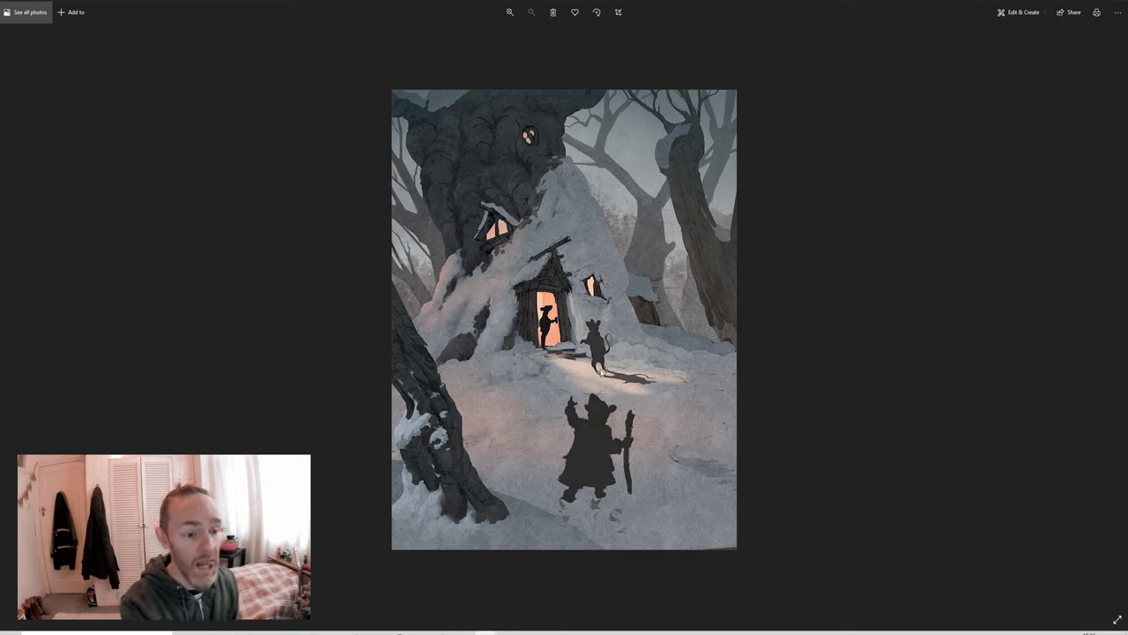
{"action": "key", "text": "Right"}
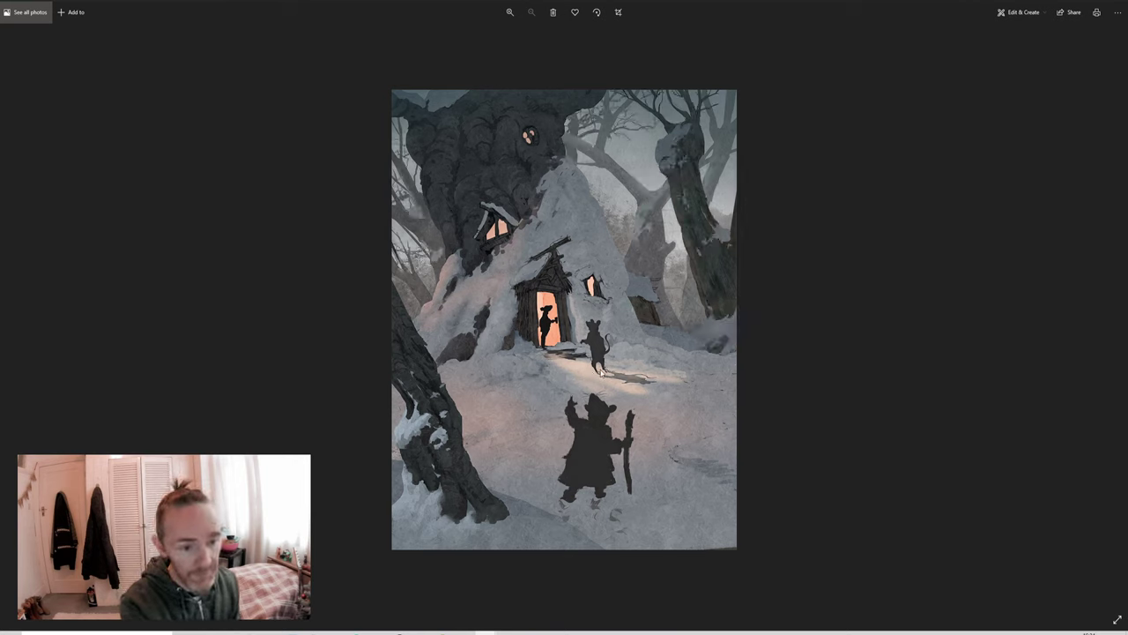
{"action": "key", "text": "Left"}
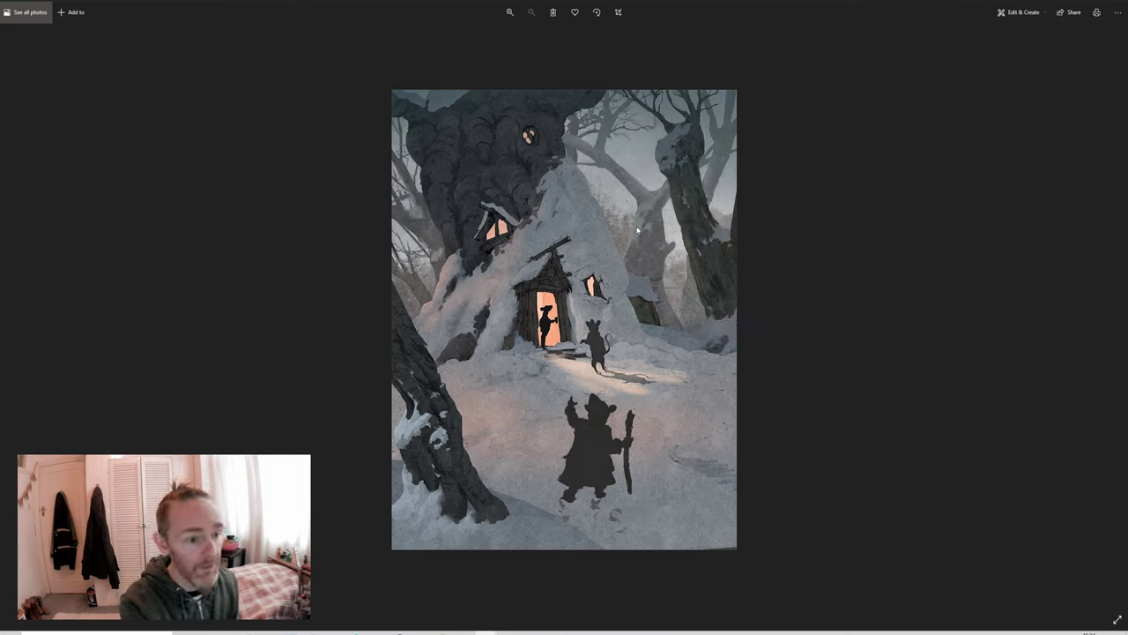
{"action": "key", "text": "Right"}
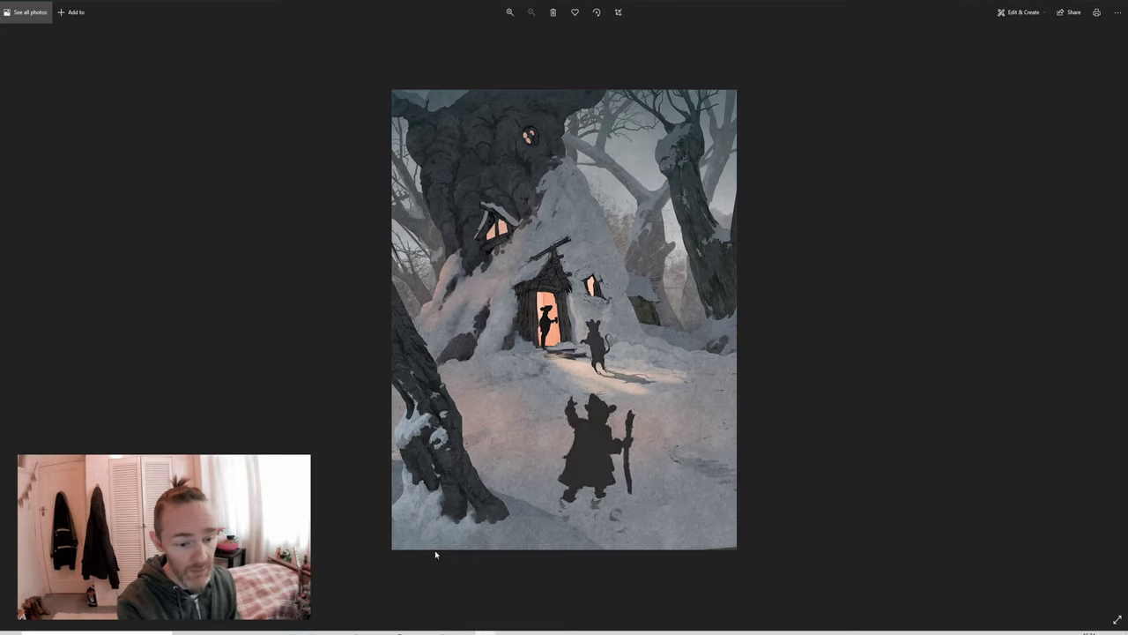
{"action": "left_click", "coordinate": [422, 631]}
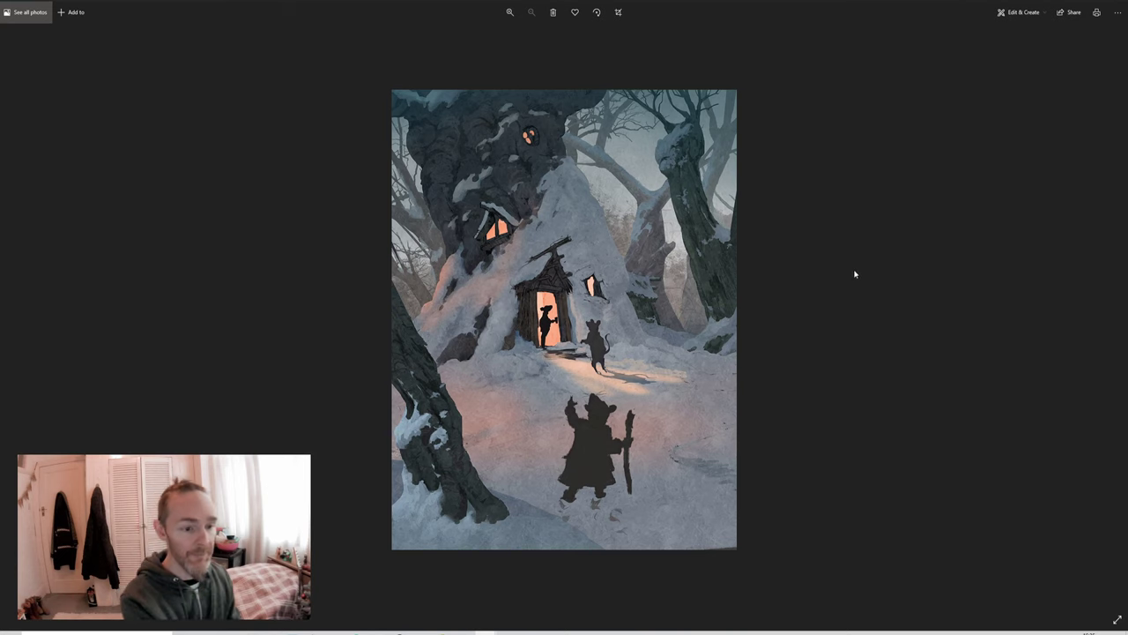
Step: Review the snow stages alongside the snowy landscape reference board, switching between Photoshop, the photo viewer and the references
{"action": "key", "text": "Right"}
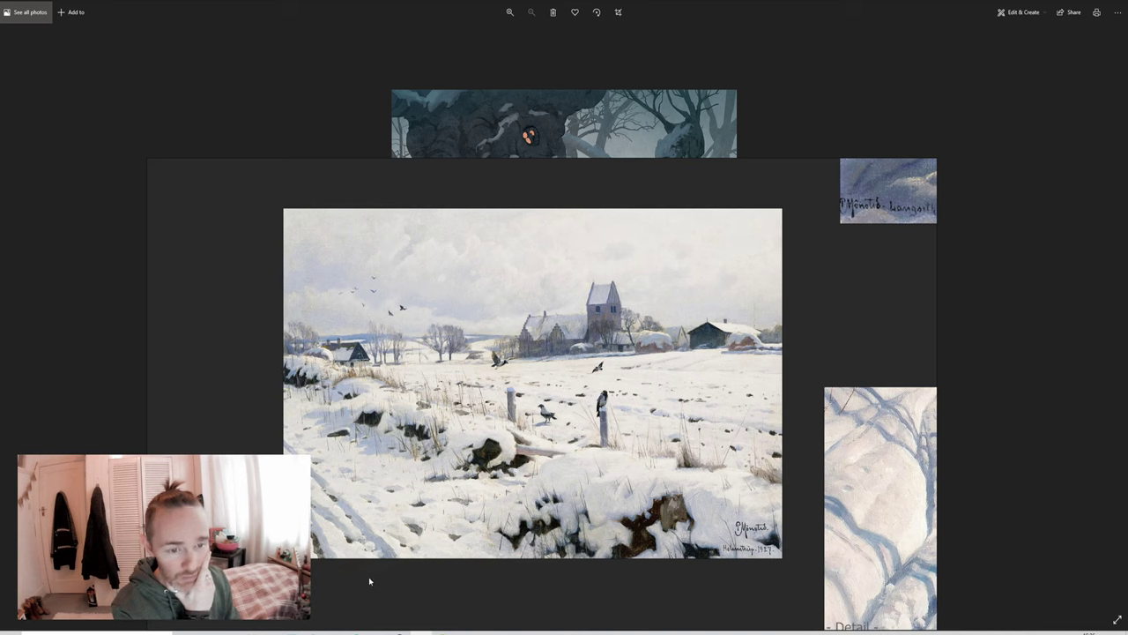
{"action": "left_click", "coordinate": [285, 631]}
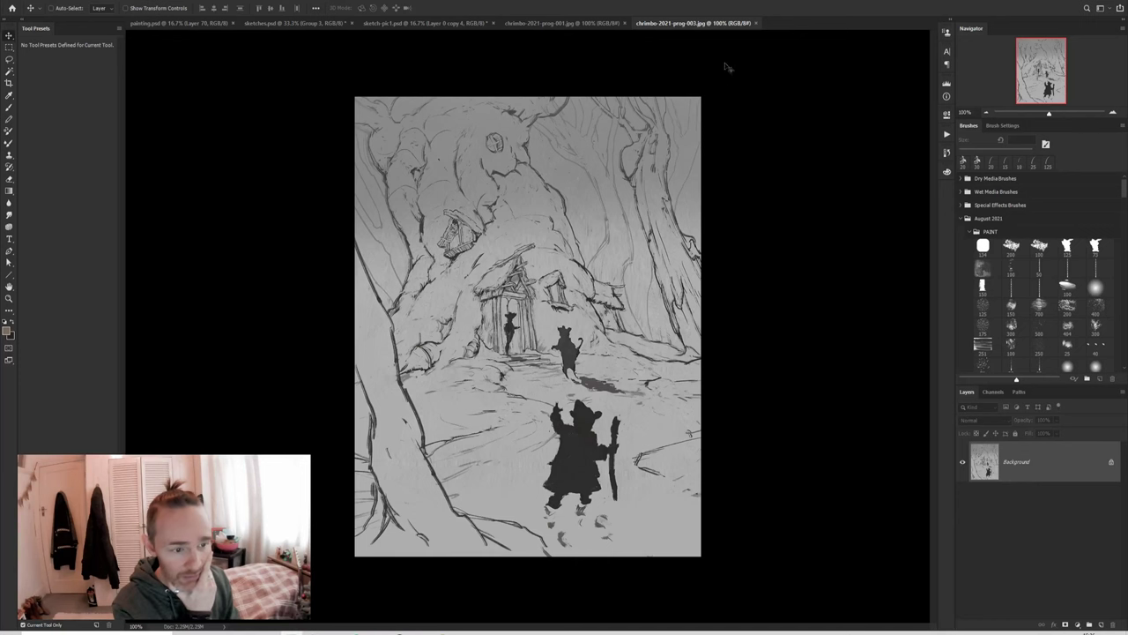
{"action": "mouse_move", "coordinate": [483, 633]}
{"action": "left_click", "coordinate": [533, 582]}
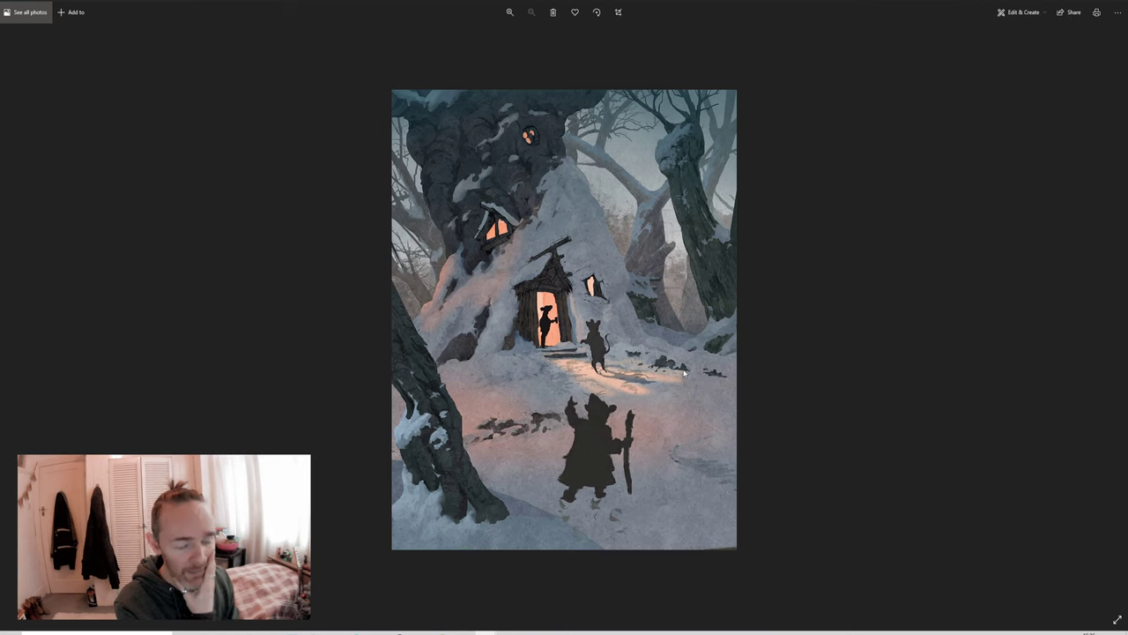
{"action": "left_click", "coordinate": [422, 631]}
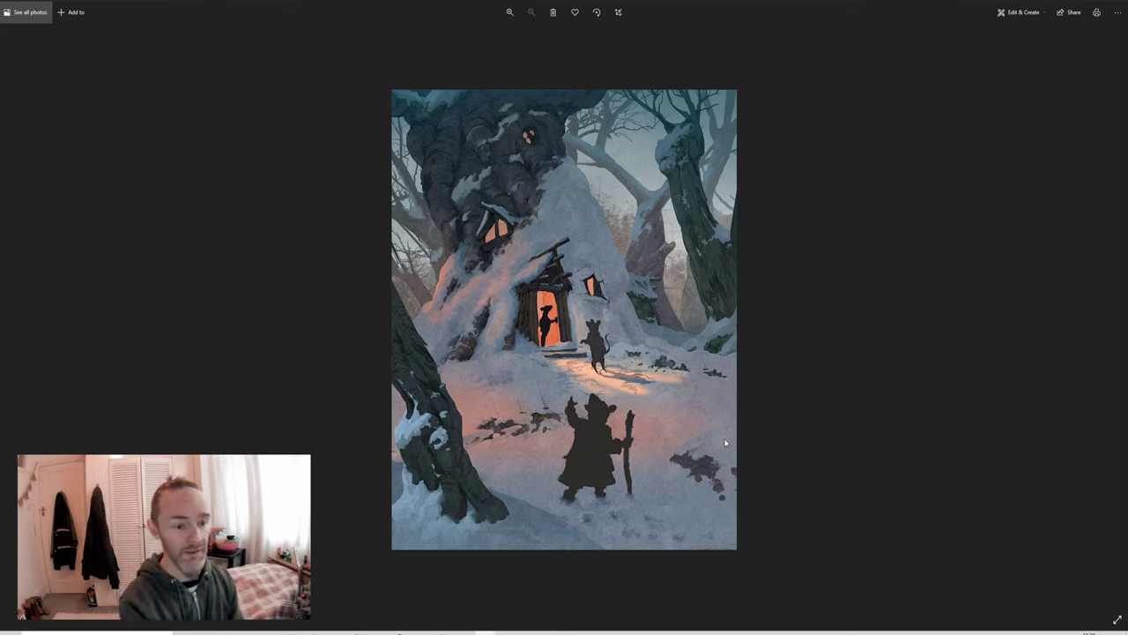
Step: Flick between the painting stages before and after more dark ground patches were added to the foreground snow
{"action": "key", "text": "Right"}
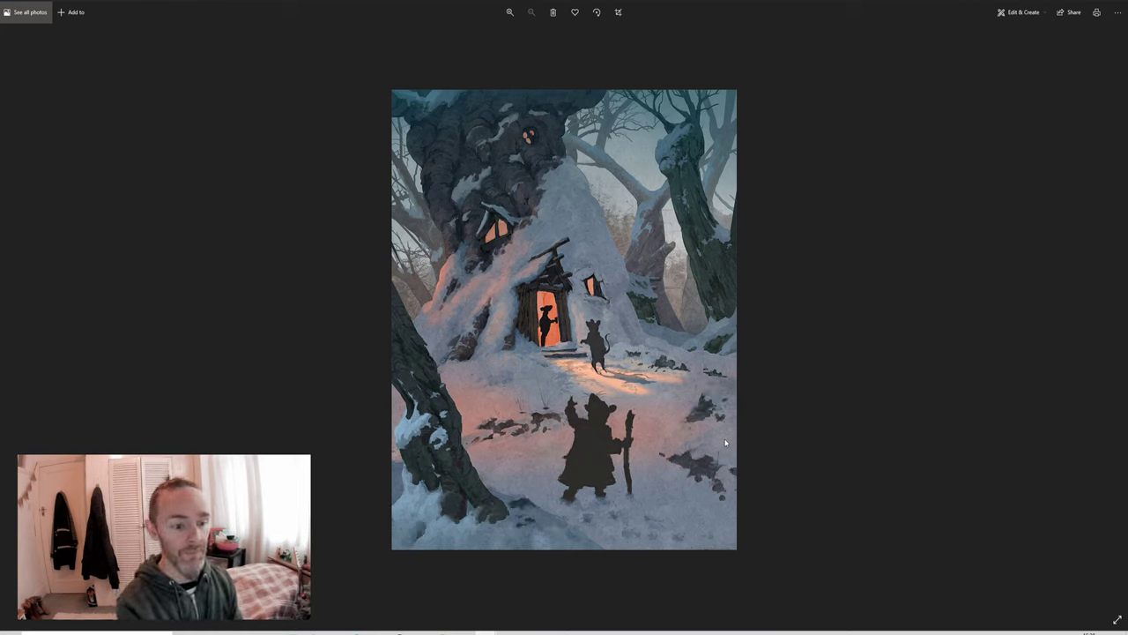
{"action": "key", "text": "Left"}
{"action": "key", "text": "Right"}
{"action": "key", "text": "Left"}
{"action": "key", "text": "Right"}
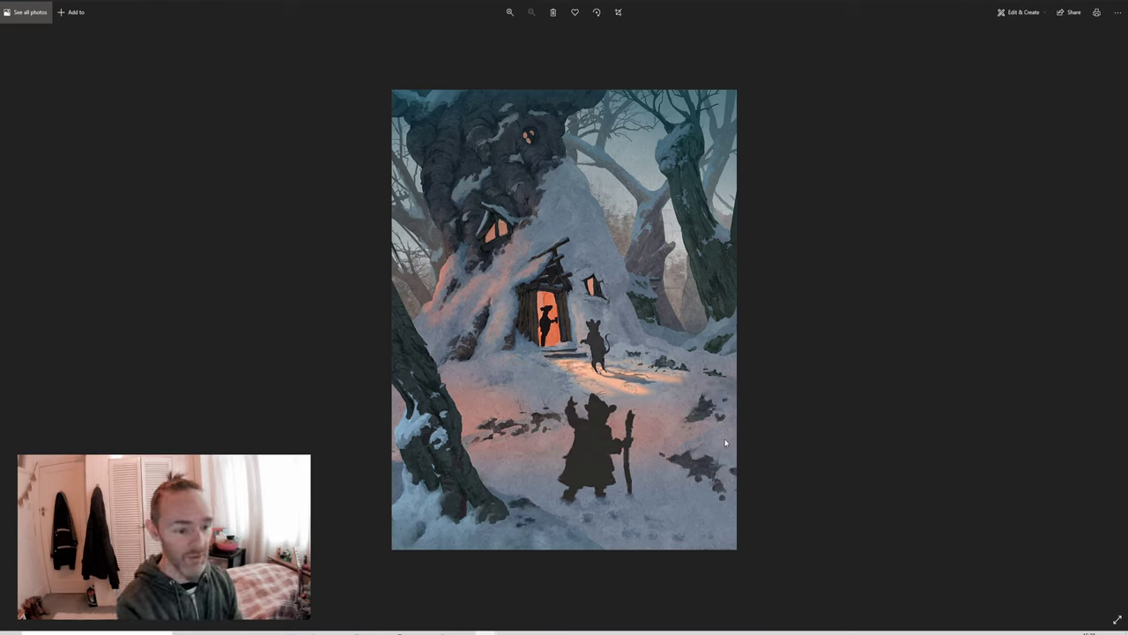
{"action": "key", "text": "Left"}
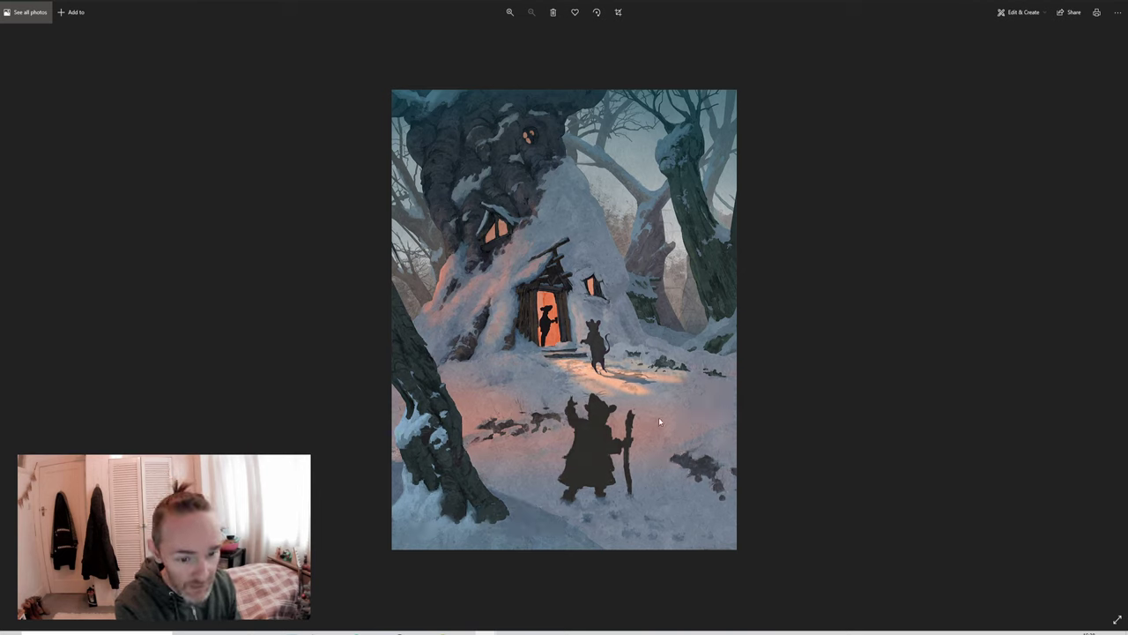
{"action": "key", "text": "Right"}
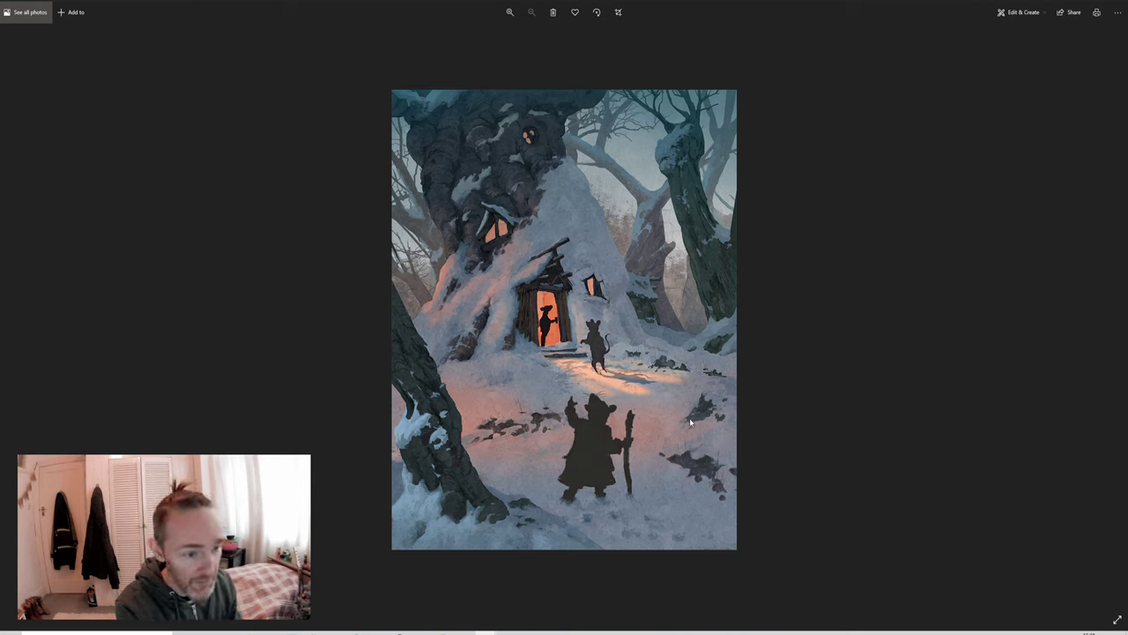
{"action": "key", "text": "Left"}
{"action": "key", "text": "Right"}
{"action": "key", "text": "Left"}
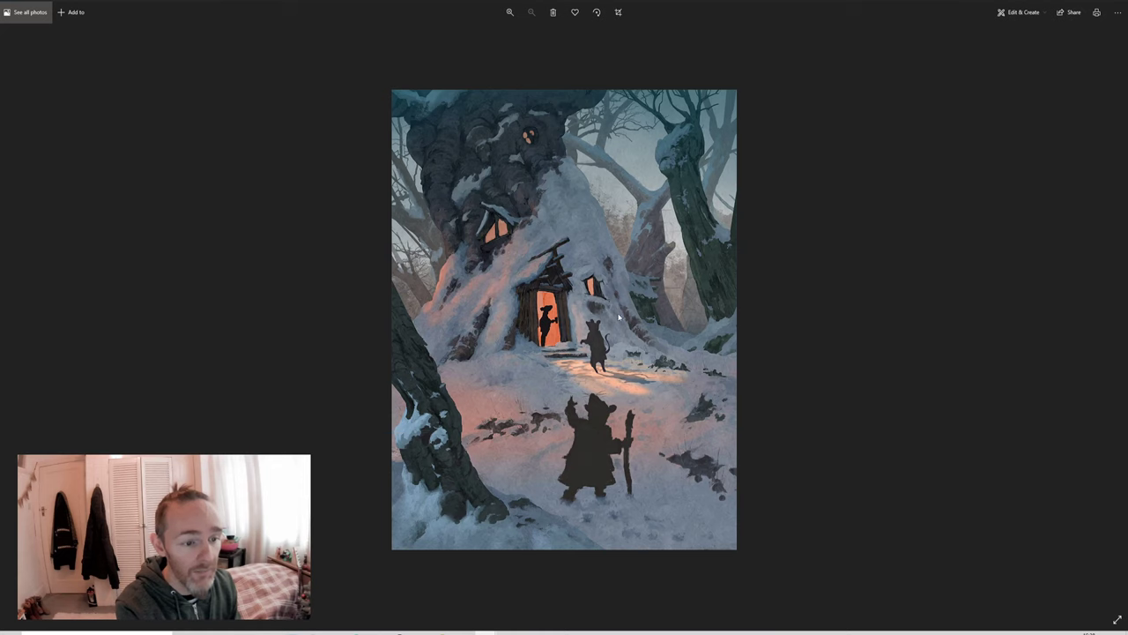
Step: Compare the stages before and after exposed roots and bark patches were added around the small round-topped window
{"action": "key", "text": "Right"}
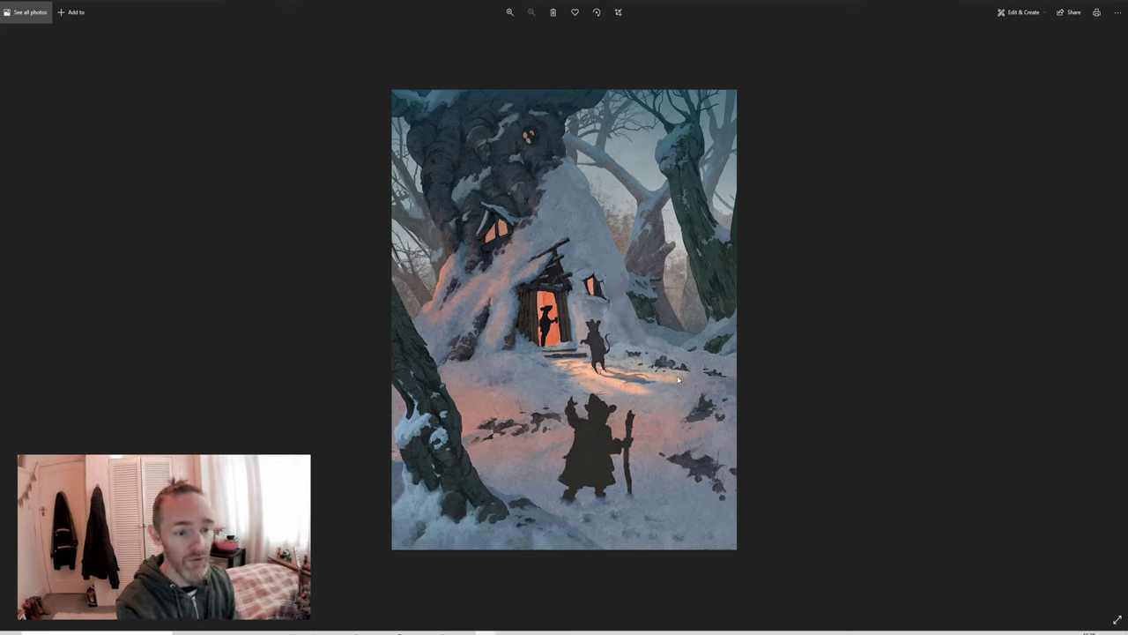
{"action": "key", "text": "Left"}
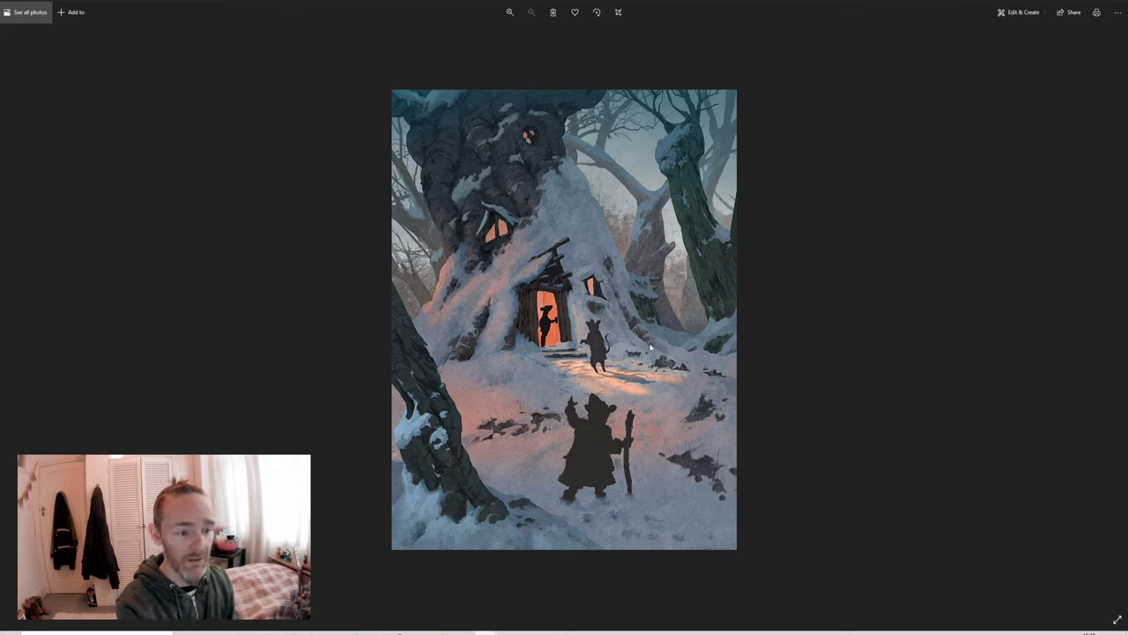
{"action": "key", "text": "Right"}
{"action": "key", "text": "Left"}
{"action": "key", "text": "Right"}
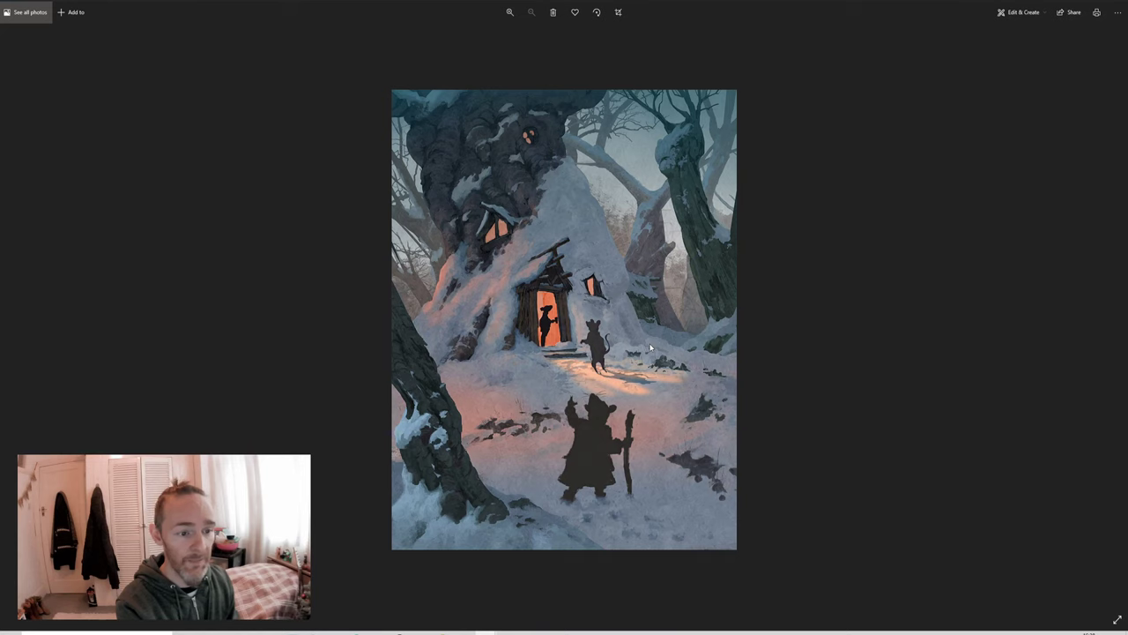
{"action": "key", "text": "Left"}
{"action": "key", "text": "Right"}
{"action": "key", "text": "Left"}
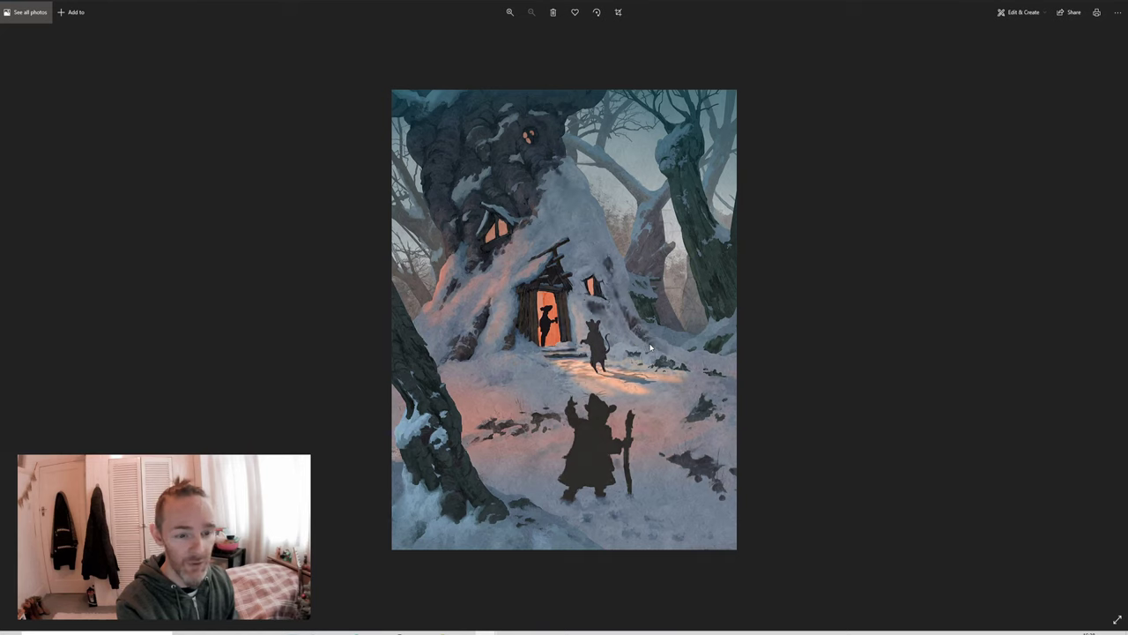
{"action": "key", "text": "Right"}
{"action": "key", "text": "Left"}
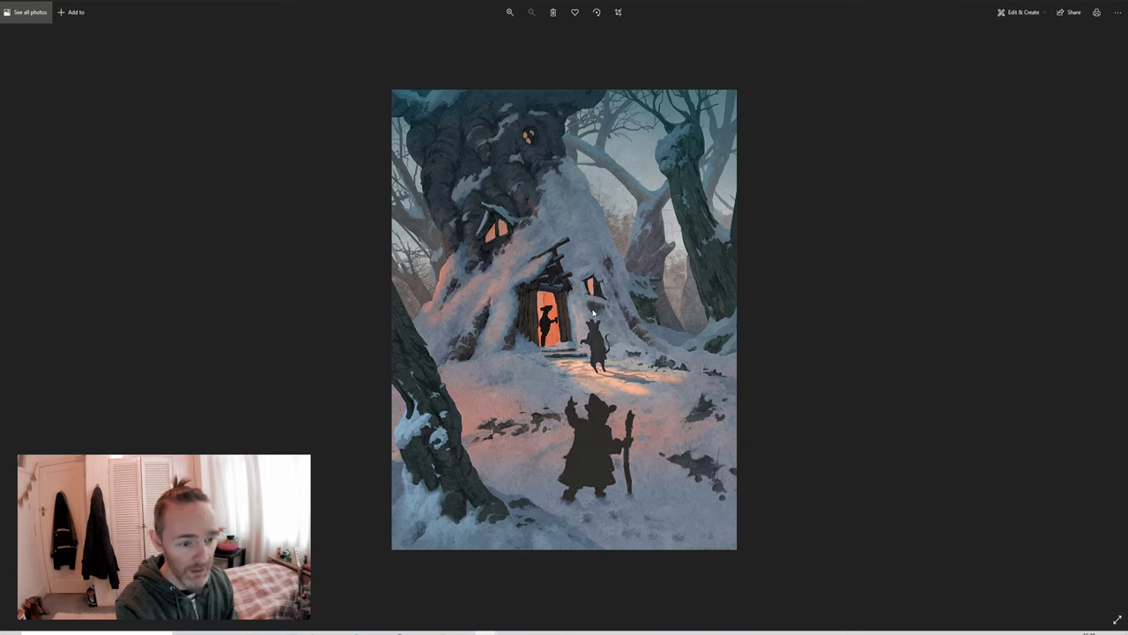
{"action": "key", "text": "Right"}
{"action": "key", "text": "Left"}
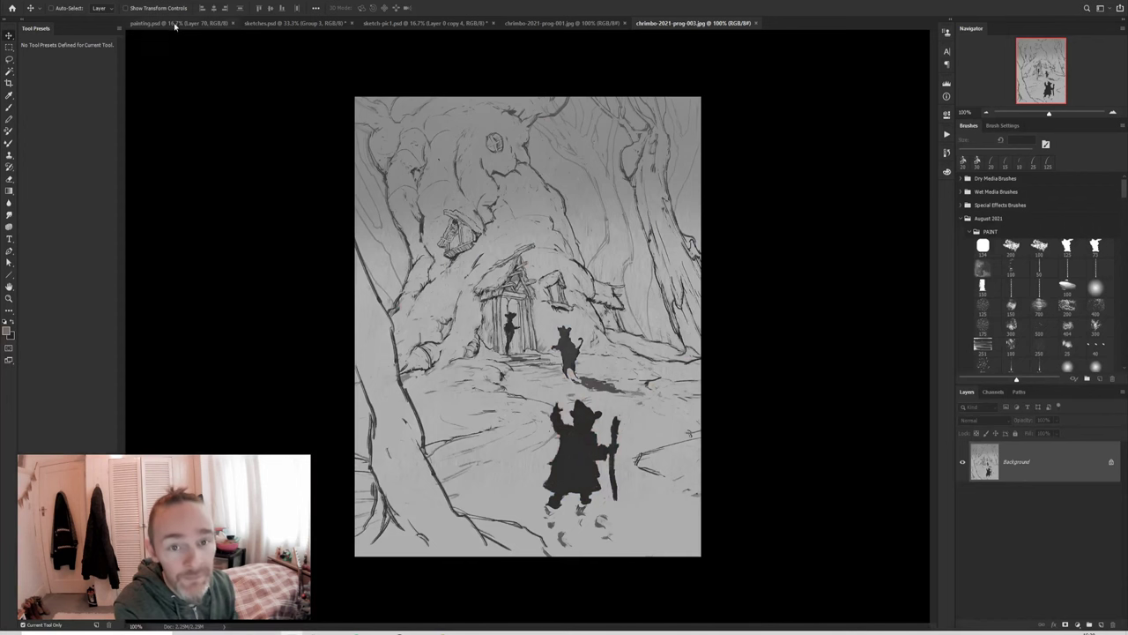
Step: Switch to painting.psd in Photoshop and inspect the snow-covered roots and doorway up close, finishing on the whole picture
{"action": "left_click", "coordinate": [179, 23]}
{"action": "key", "text": "ctrl+plus"}
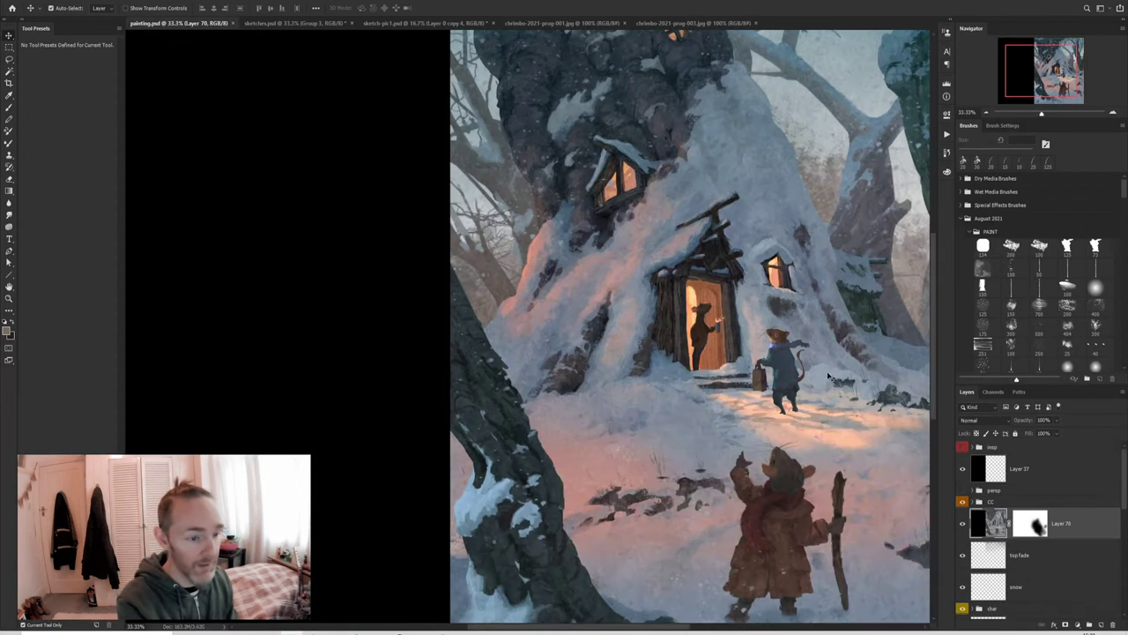
{"action": "key", "text": "ctrl+plus"}
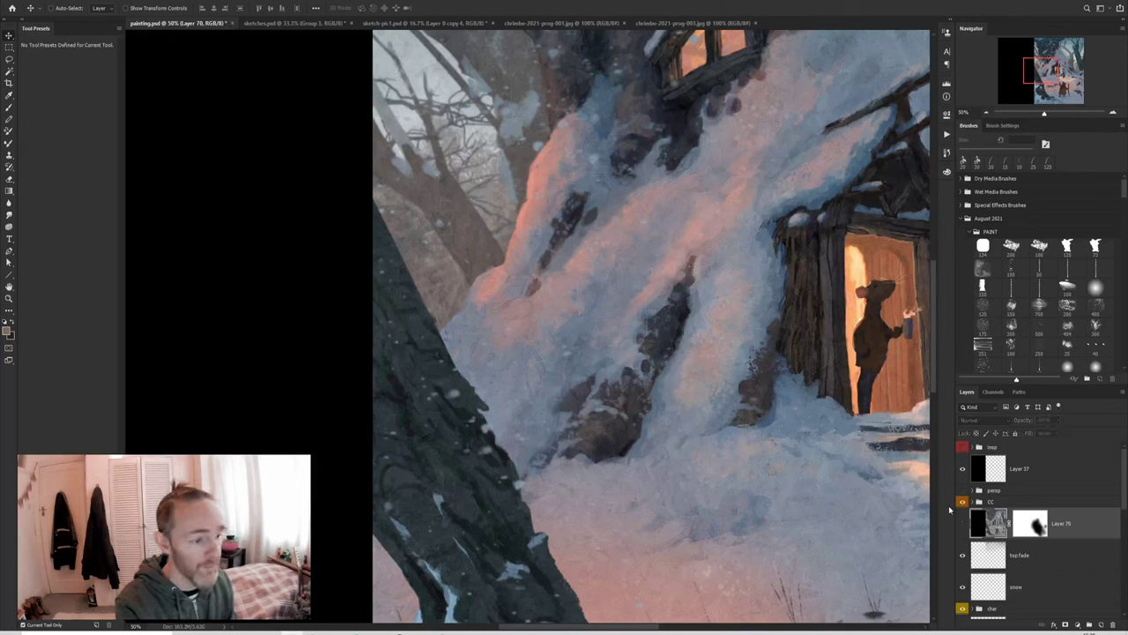
{"action": "left_click_drag", "start_coordinate": [701, 361], "coordinate": [569, 358]}
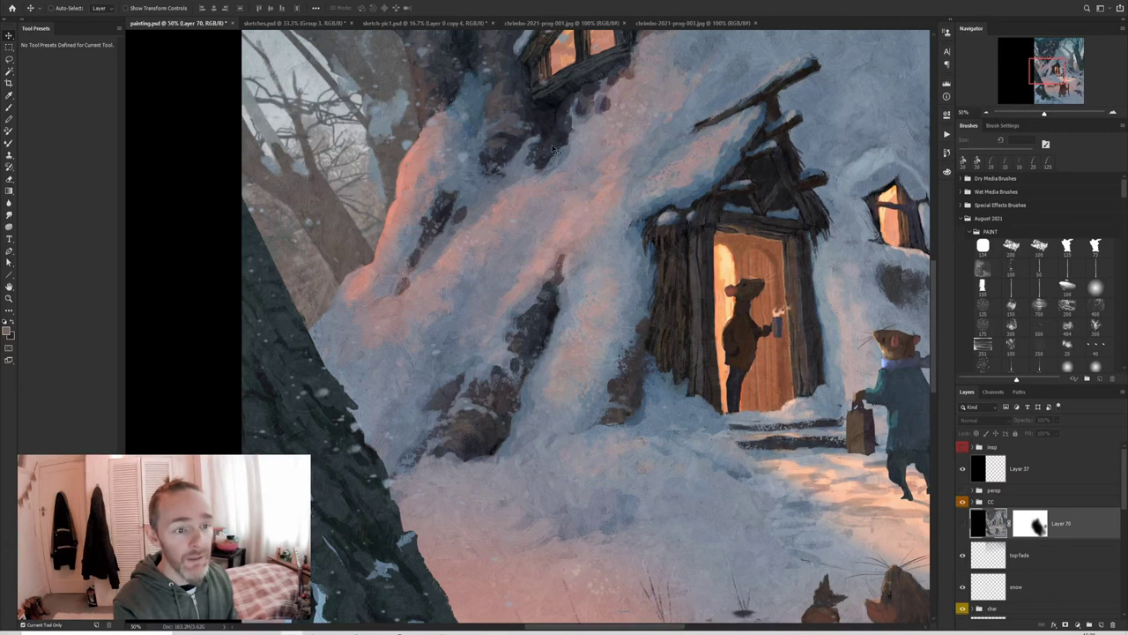
{"action": "scroll", "coordinate": [552, 148], "scroll_direction": "down", "scroll_amount": 2}
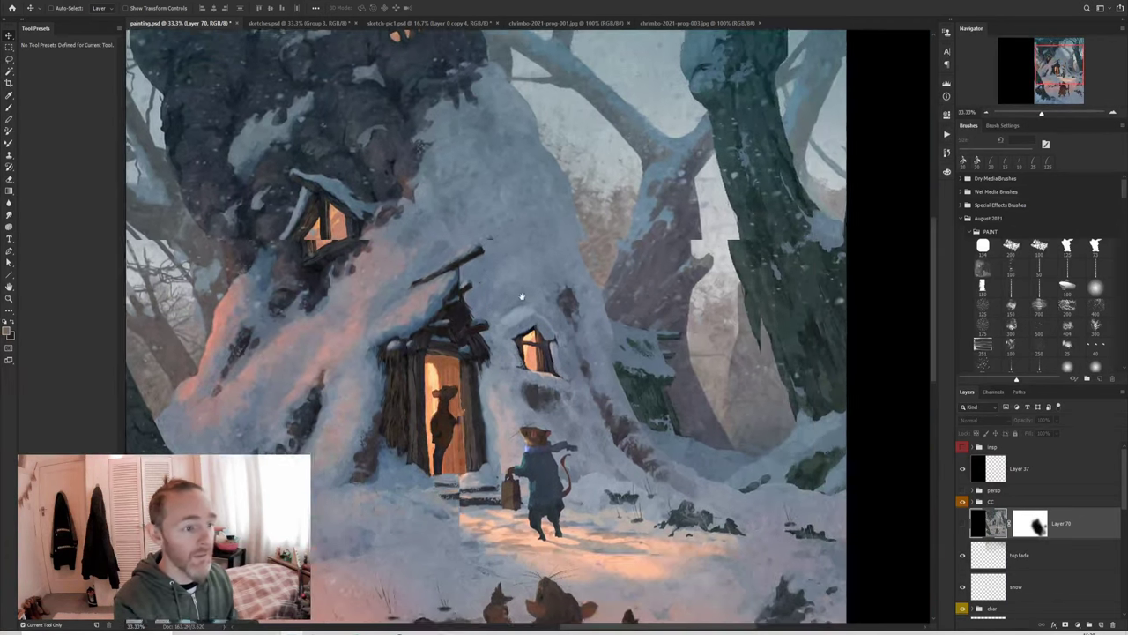
{"action": "scroll", "coordinate": [579, 305], "scroll_direction": "down", "scroll_amount": 1}
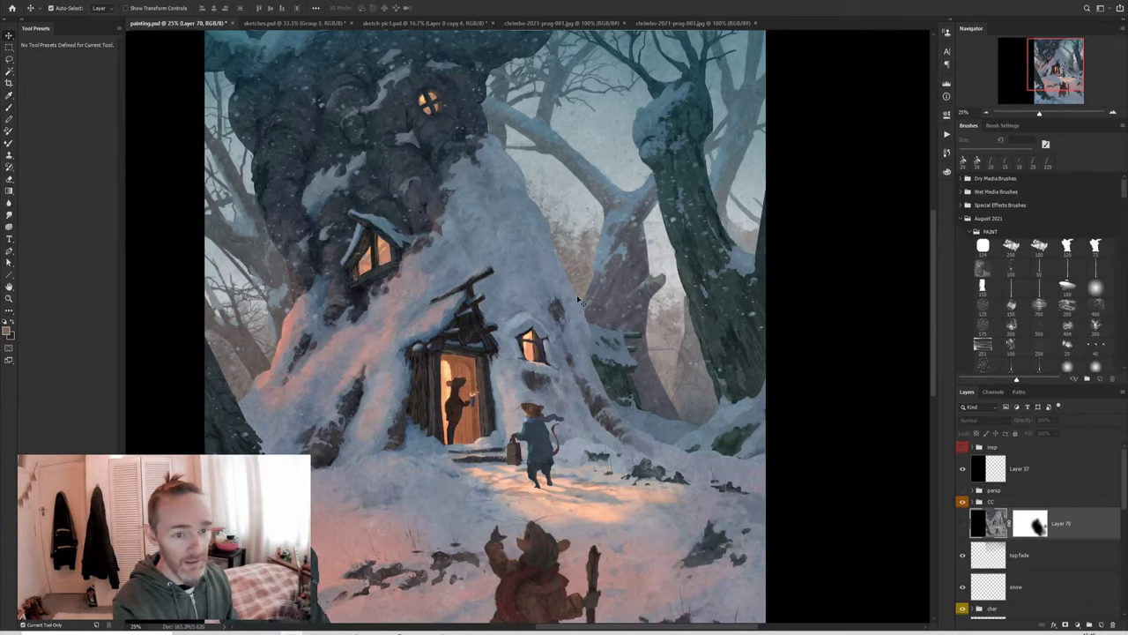
{"action": "scroll", "coordinate": [579, 305], "scroll_direction": "down", "scroll_amount": 1}
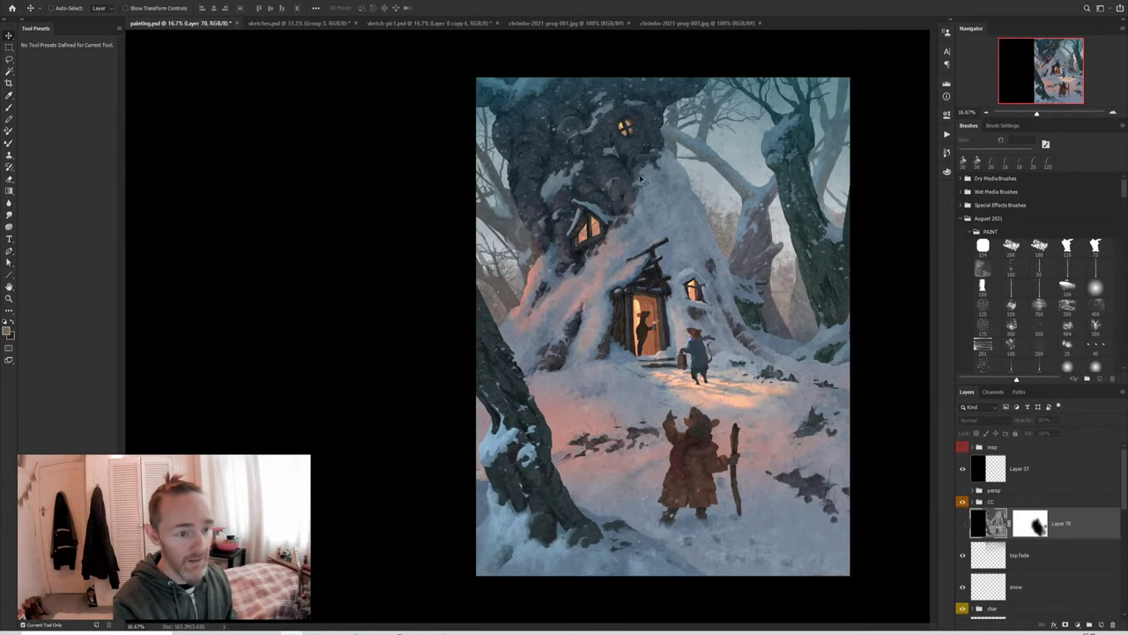
Step: Check the stage with the repainted door and windows, and examine the doorway mouse holding a cup in painting.psd
{"action": "left_click", "coordinate": [551, 599]}
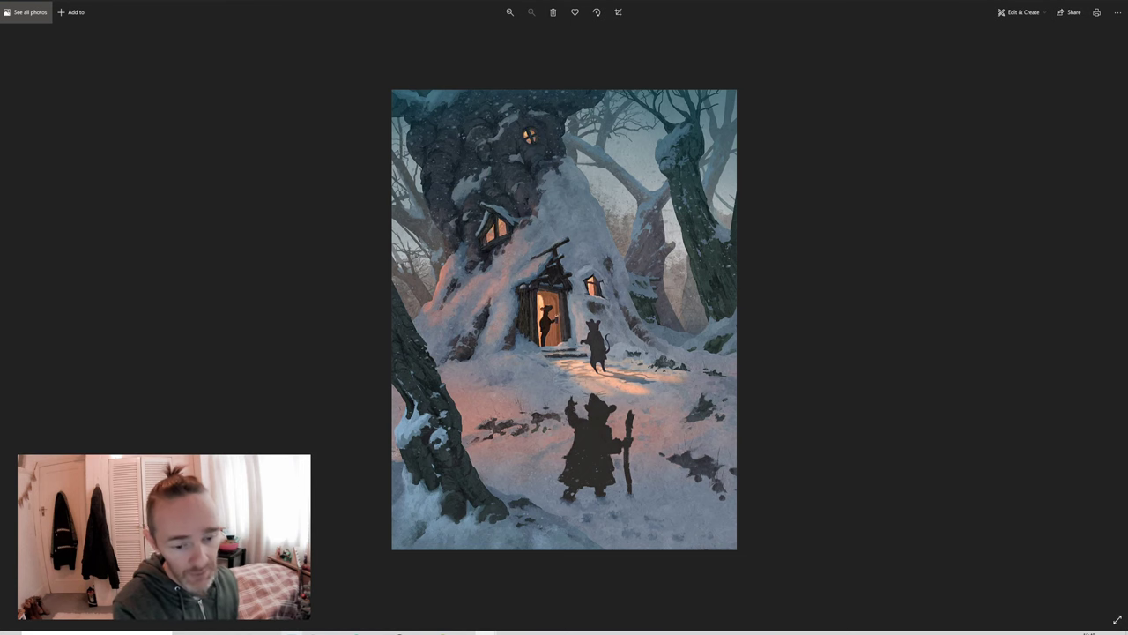
{"action": "key", "text": "alt+Tab"}
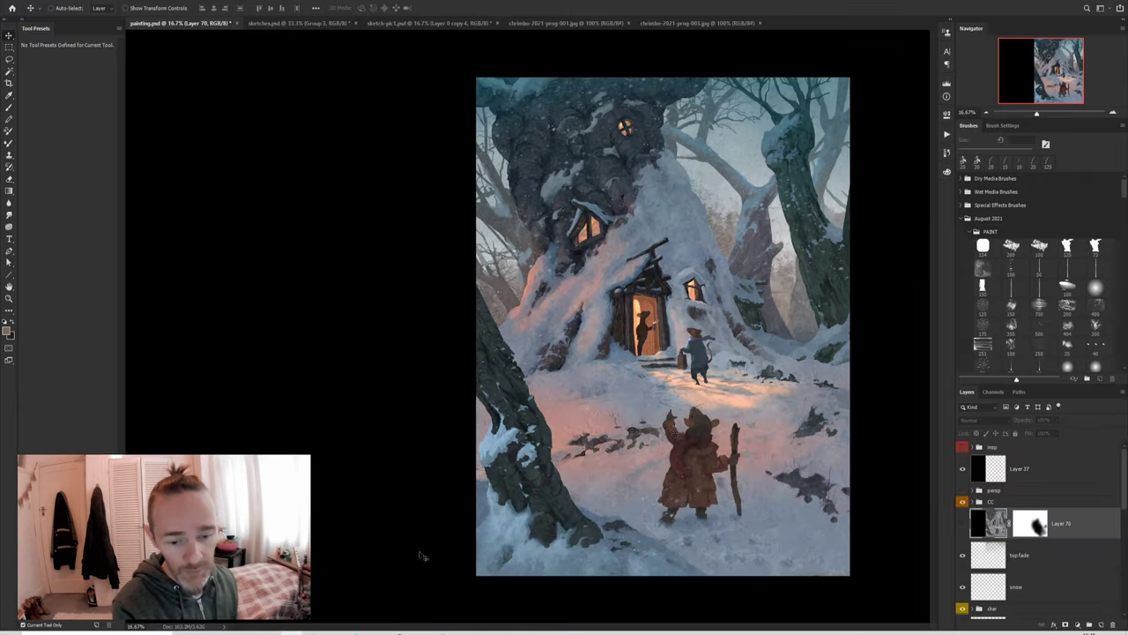
{"action": "key", "text": "ctrl"}
{"action": "left_click", "coordinate": [670, 326]}
{"action": "left_click", "coordinate": [670, 326]}
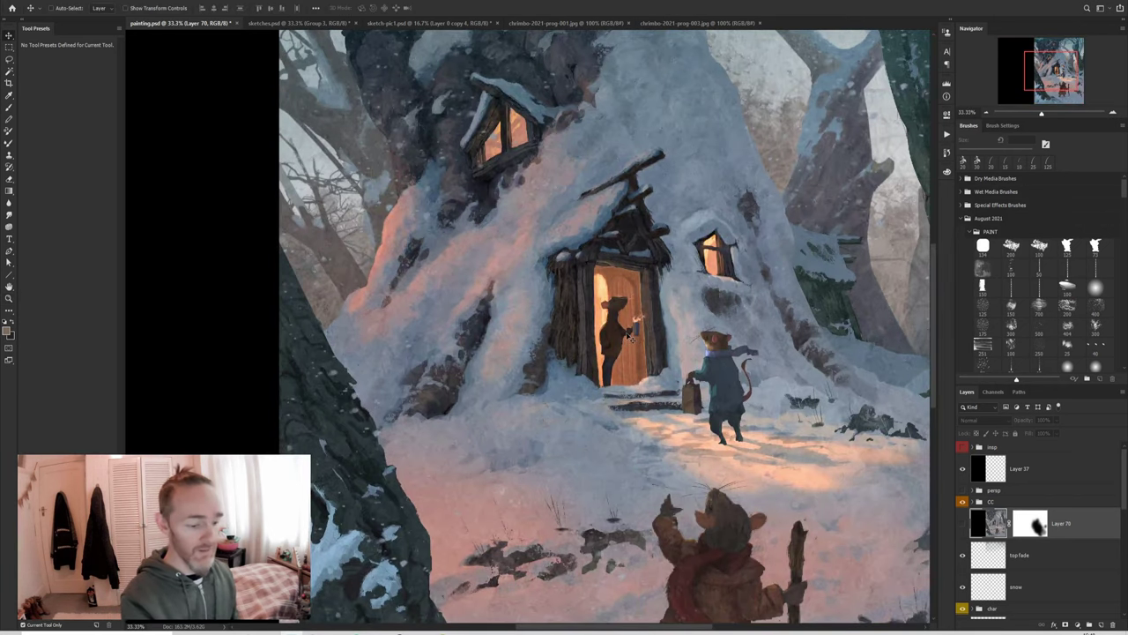
{"action": "key", "text": "ctrl+plus"}
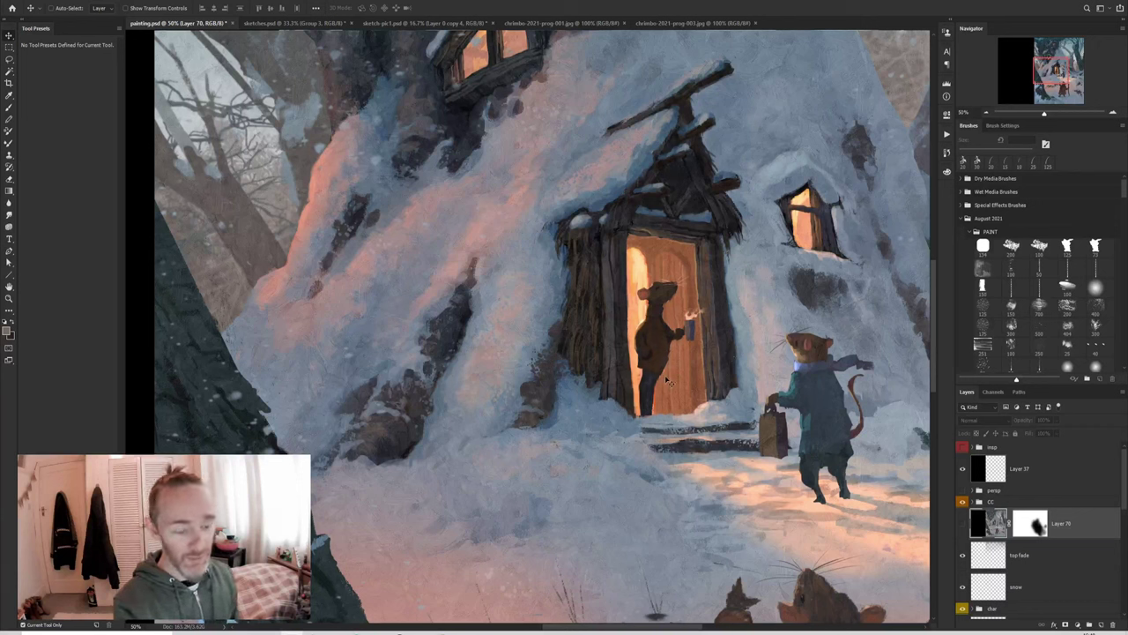
{"action": "key", "text": "ctrl+minus"}
{"action": "key", "text": "ctrl+minus"}
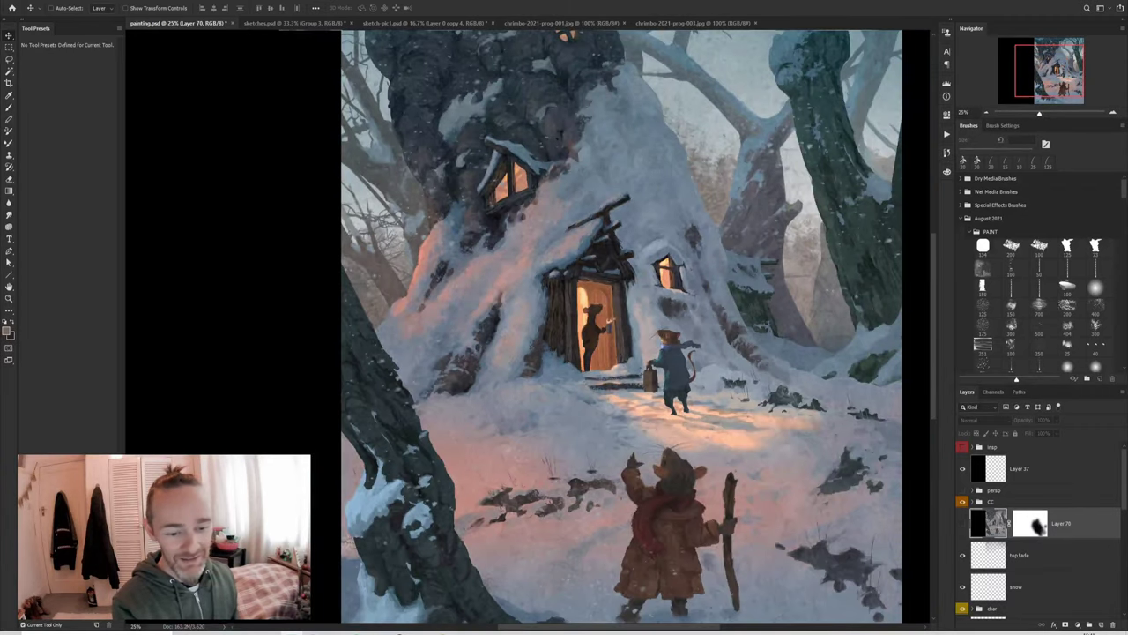
Step: Return to the photo viewer and compare the stages before and after the middle mouse was painted in colour
{"action": "mouse_move", "coordinate": [490, 628]}
{"action": "left_click", "coordinate": [535, 582]}
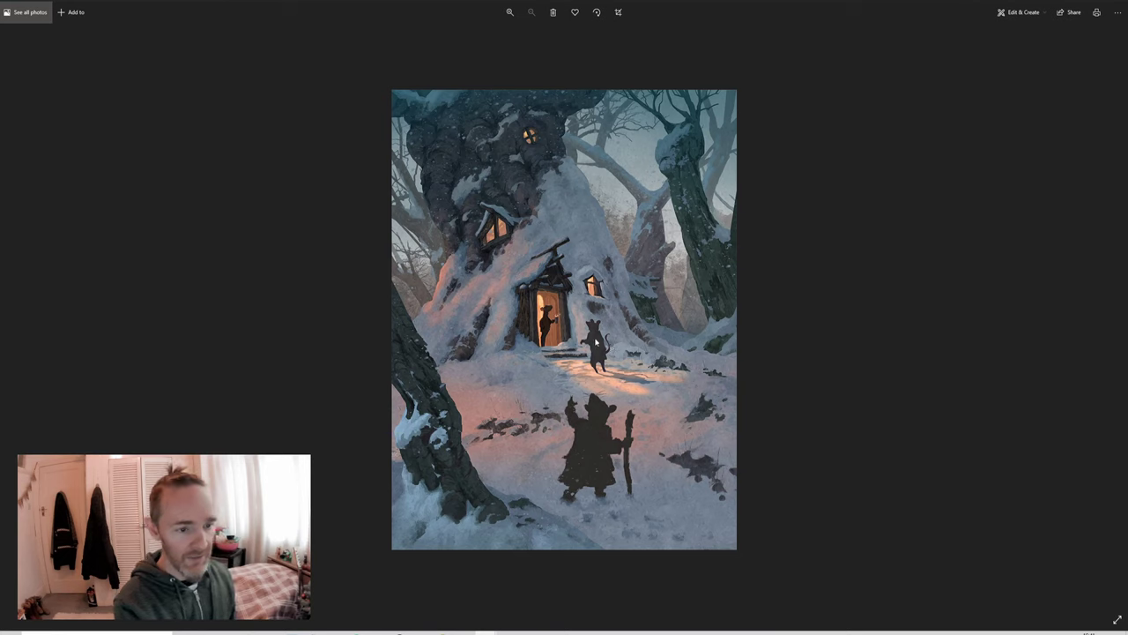
{"action": "key", "text": "Right"}
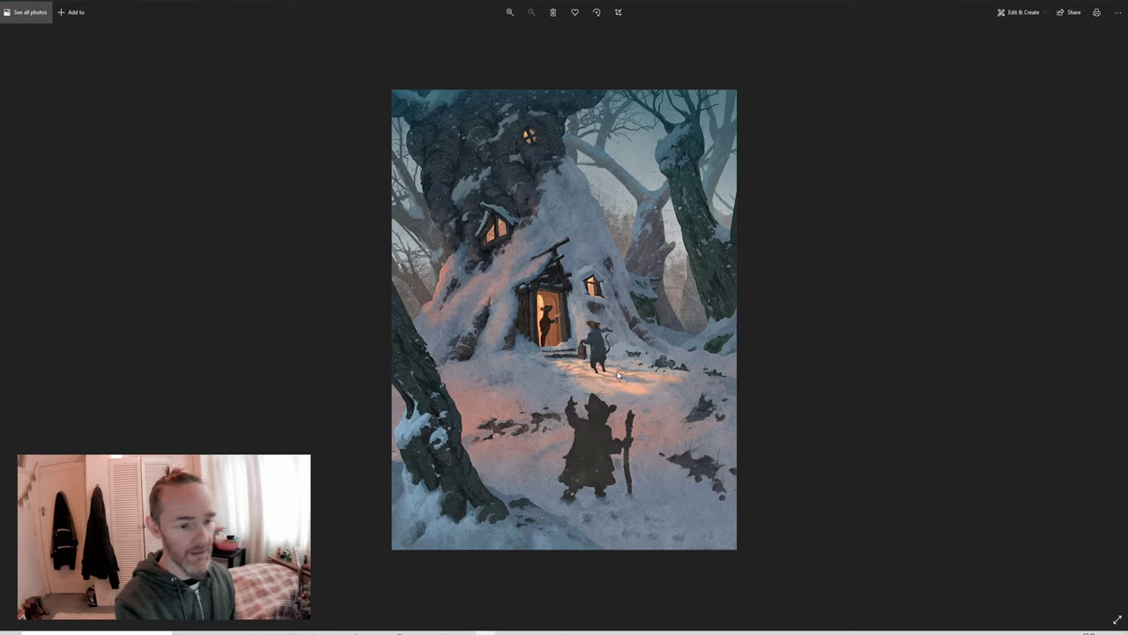
{"action": "key", "text": "Left"}
{"action": "key", "text": "Right"}
{"action": "key", "text": "Left"}
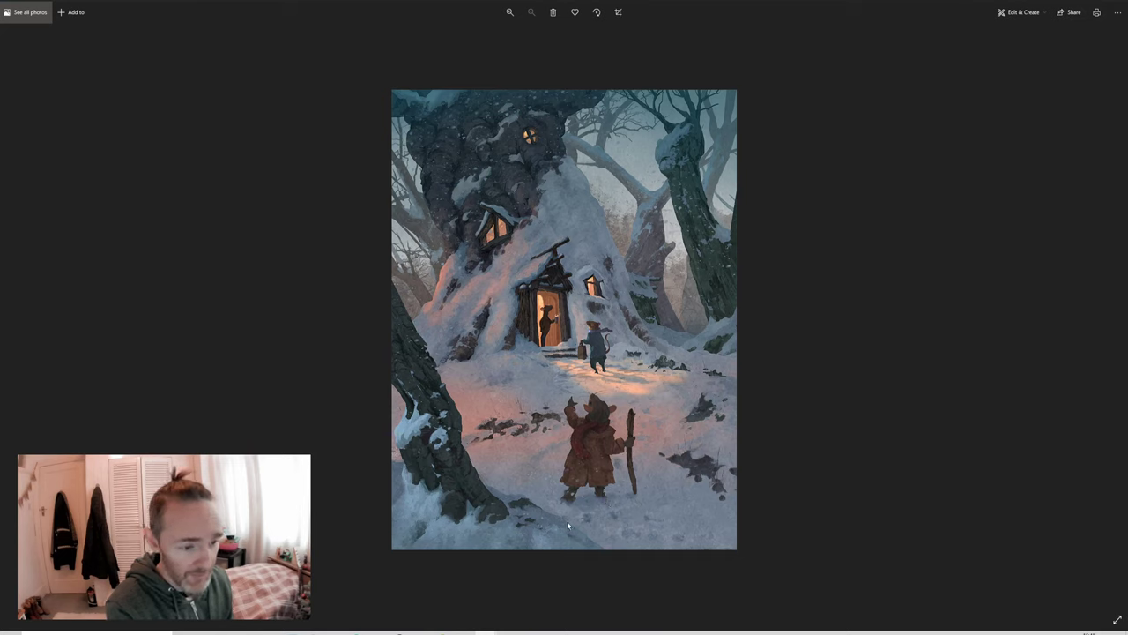
Step: Return to painting.psd in Photoshop and view the doorway and the blue-coated mouse at 50% zoom
{"action": "left_click", "coordinate": [293, 632]}
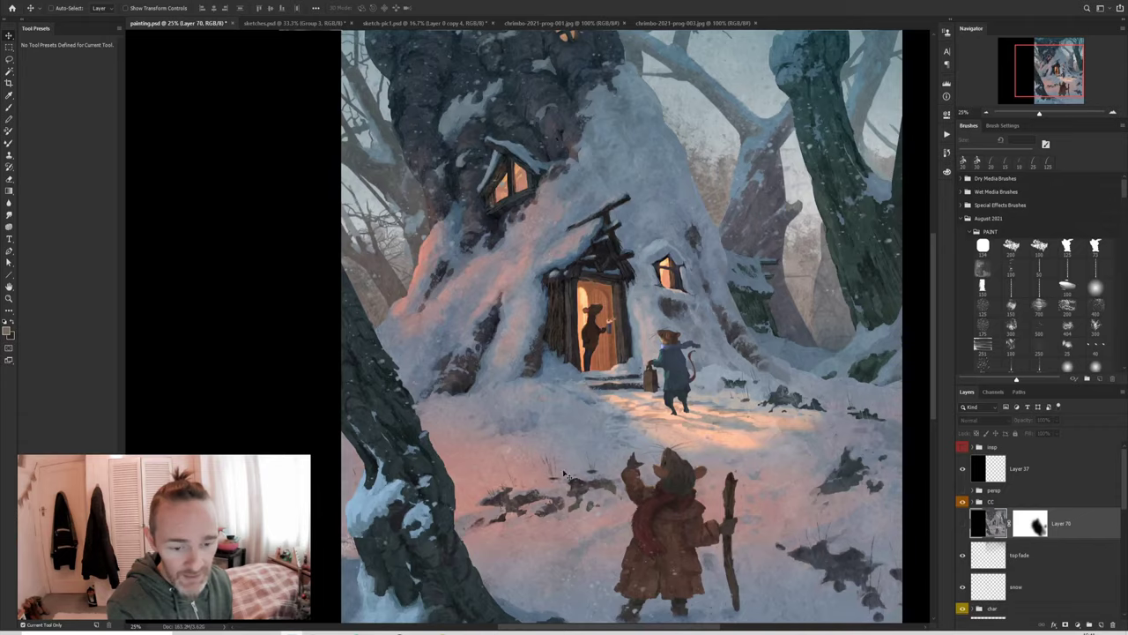
{"action": "scroll", "coordinate": [656, 388], "scroll_direction": "right", "scroll_amount": 3}
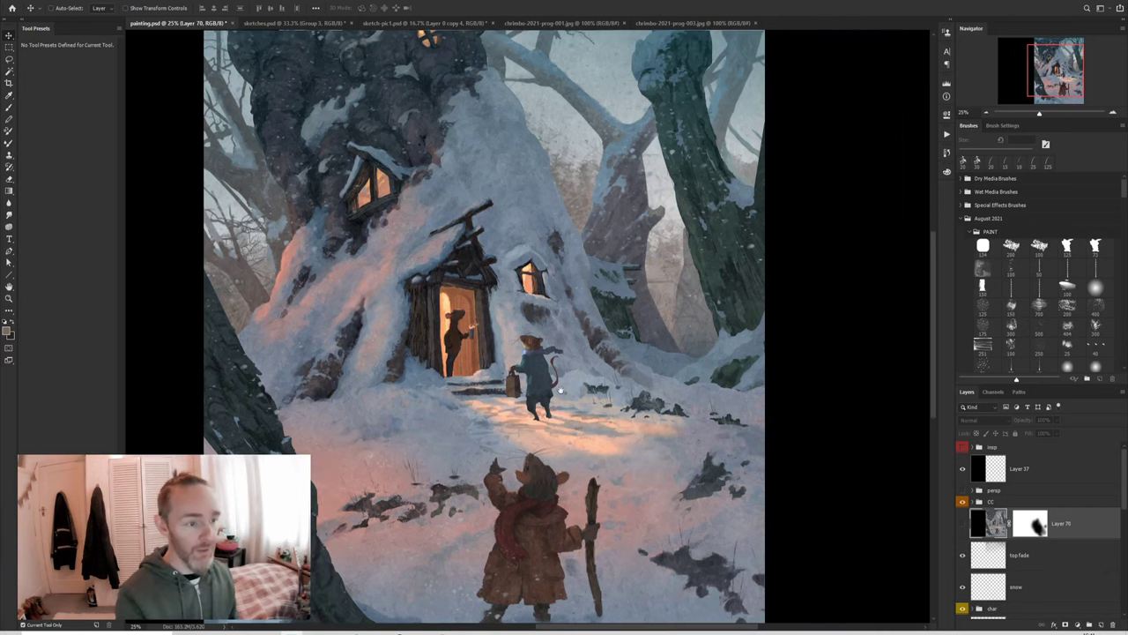
{"action": "scroll", "coordinate": [631, 384], "scroll_direction": "up", "scroll_amount": 1}
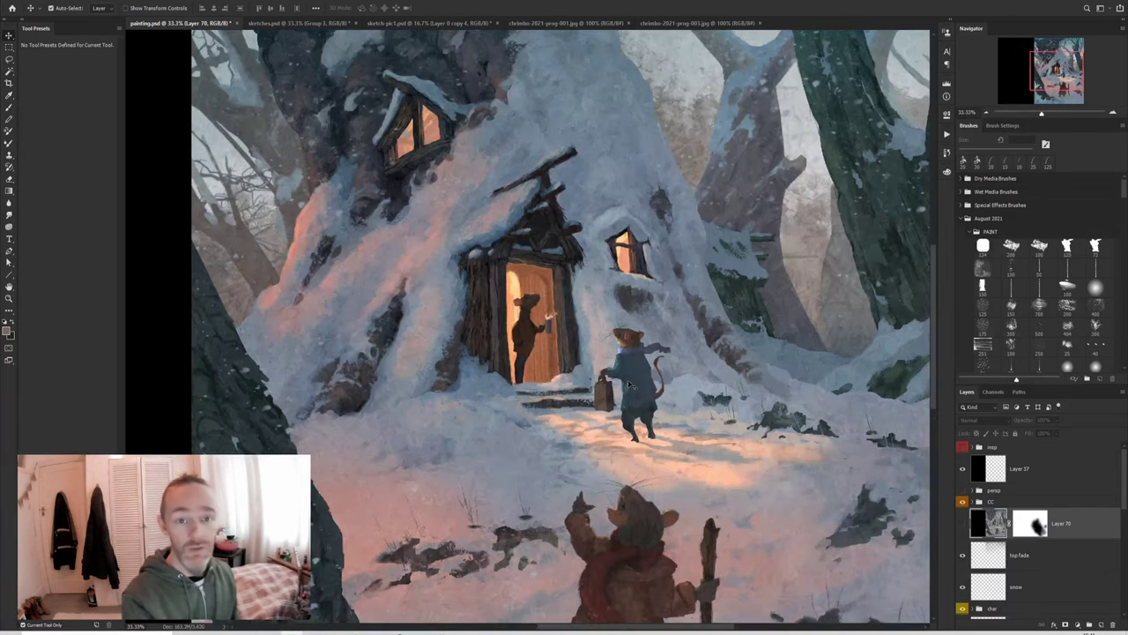
{"action": "scroll", "coordinate": [631, 385], "scroll_direction": "up", "scroll_amount": 1}
Step: Check the painting's pixel dimensions in the Image Size dialog and close it without changes
{"action": "left_click", "coordinate": [37, 2]}
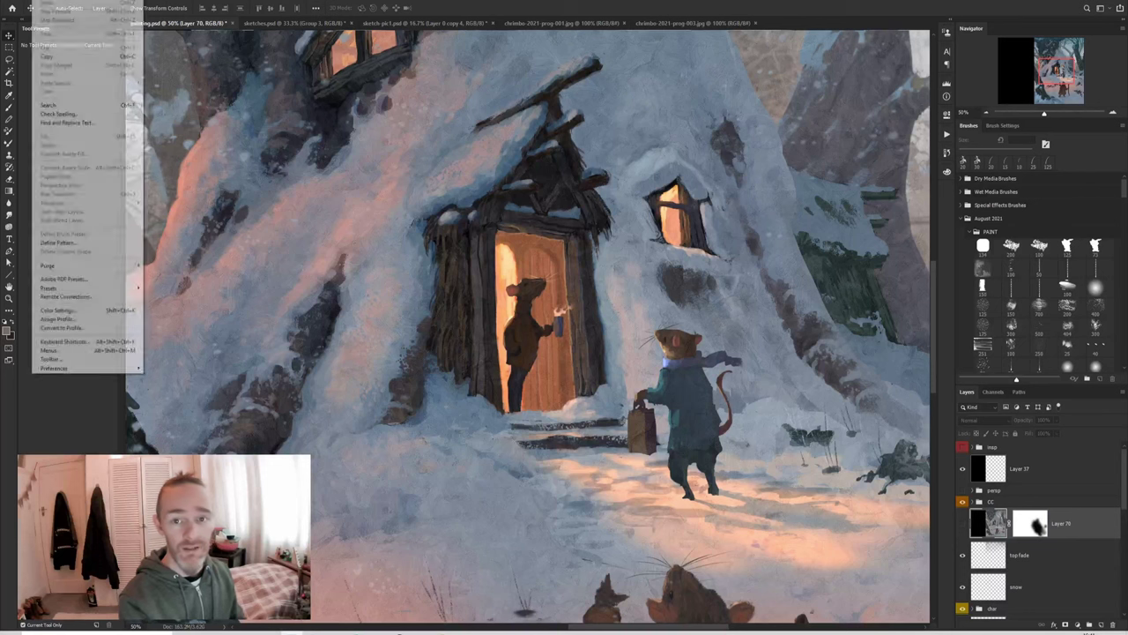
{"action": "mouse_move", "coordinate": [58, 2]}
{"action": "left_click", "coordinate": [63, 61]}
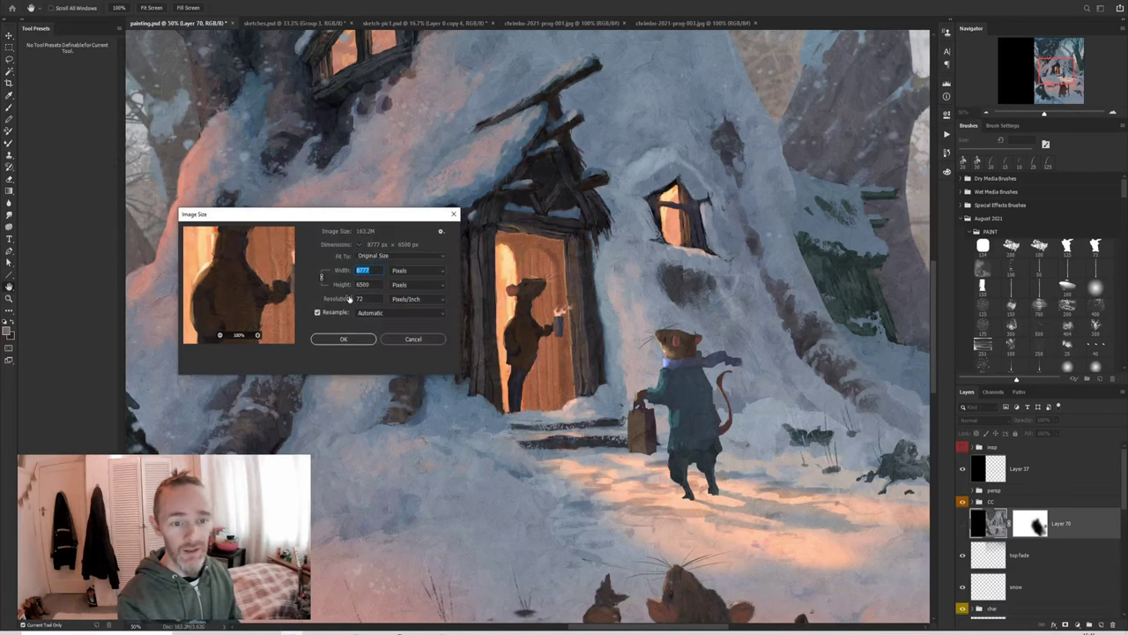
{"action": "left_click", "coordinate": [414, 340]}
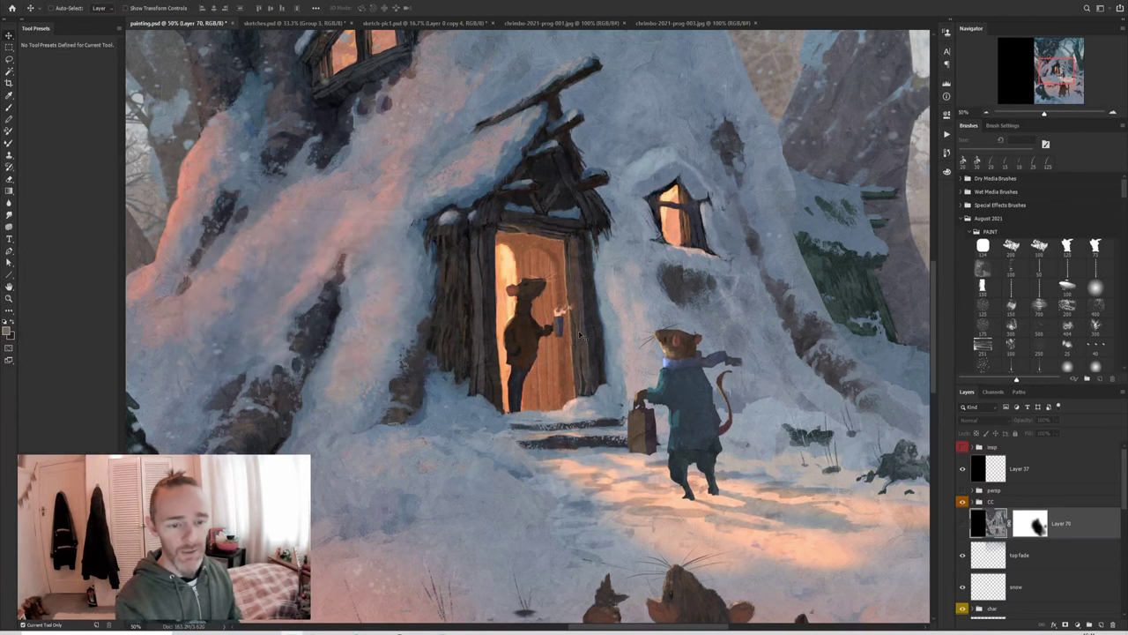
Step: Show the whole painting.psd canvas with the reference image group visible and set the canvas surround to Dark Gray
{"action": "key", "text": "ctrl+minus"}
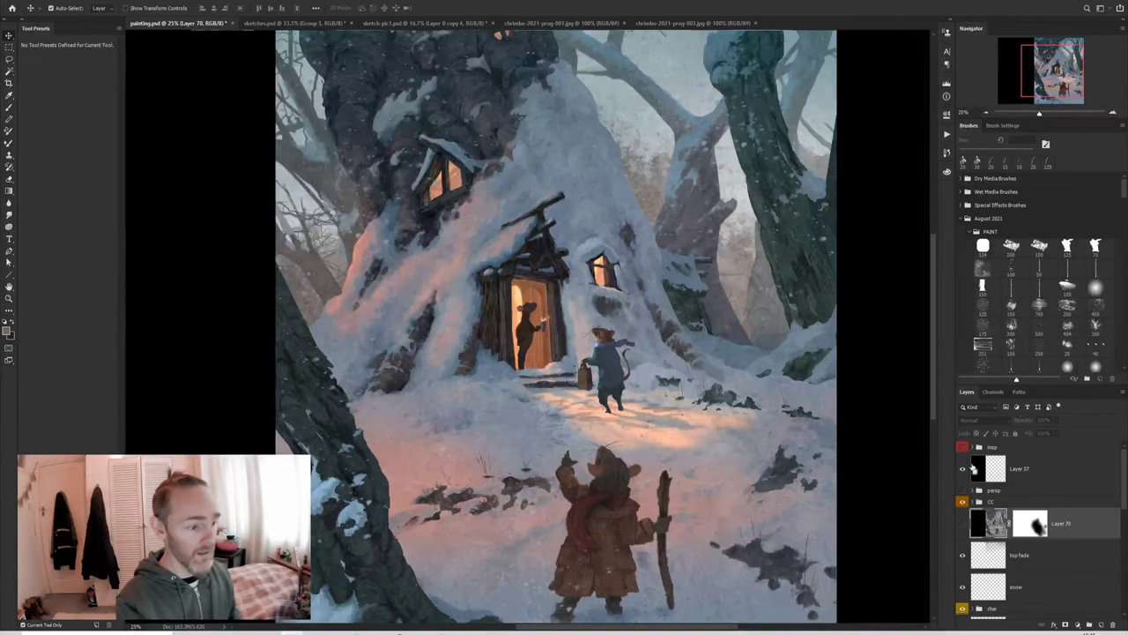
{"action": "key", "text": "ctrl+minus"}
{"action": "left_click", "coordinate": [962, 446]}
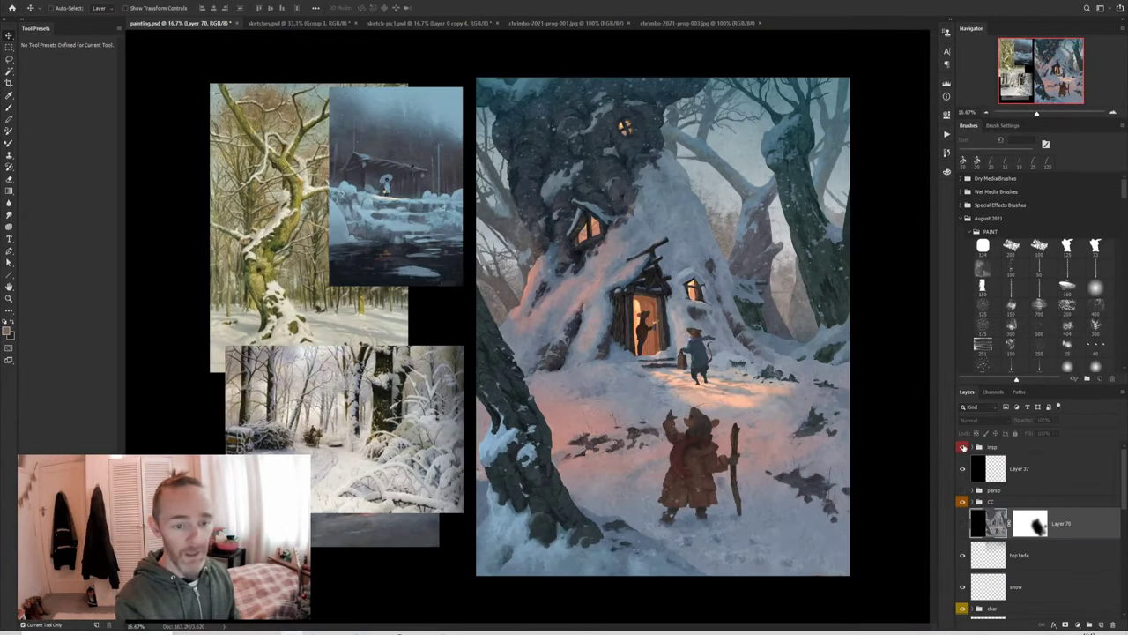
{"action": "right_click", "coordinate": [908, 467]}
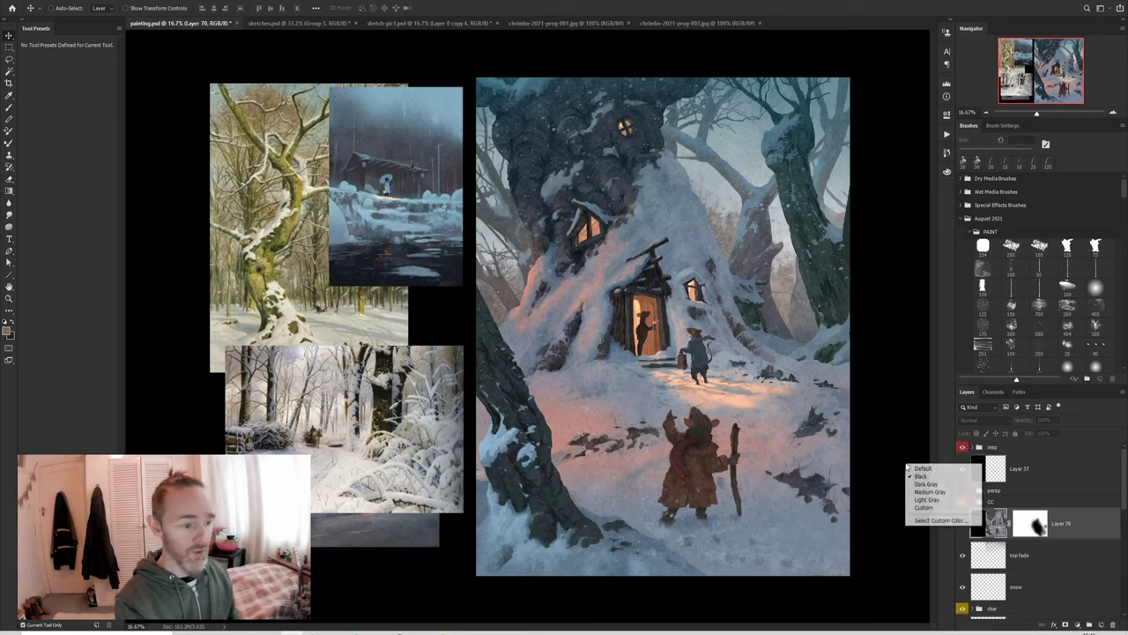
{"action": "left_click", "coordinate": [926, 484]}
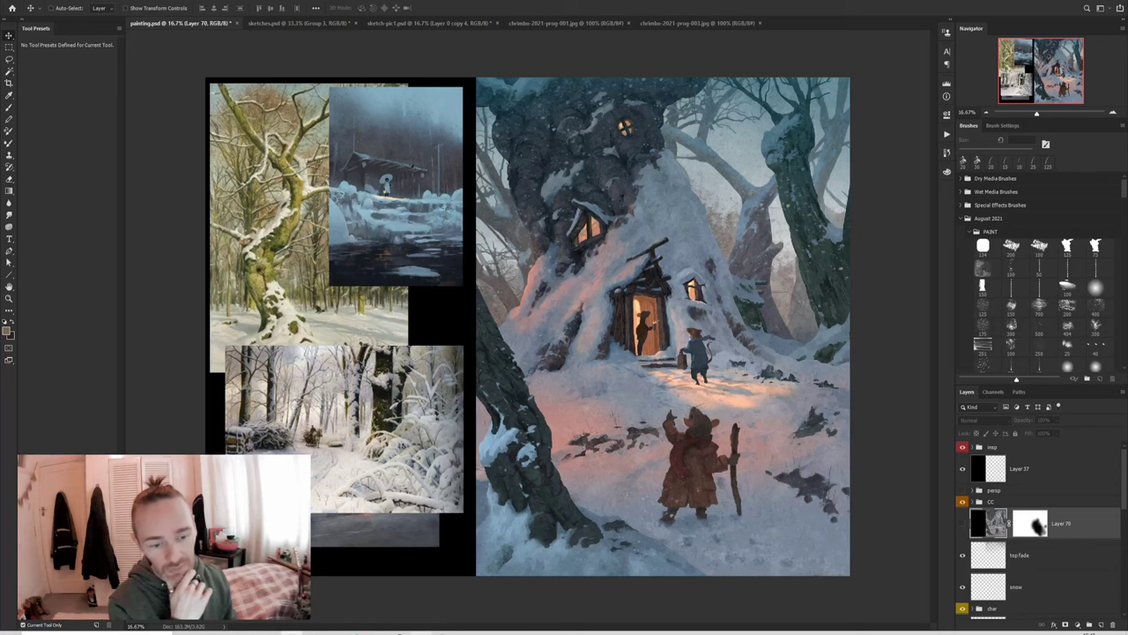
Step: View the snowy landscape painting on the reference board, and check the painting's dimensions in Image Size, closing it without changes
{"action": "left_click", "coordinate": [399, 632]}
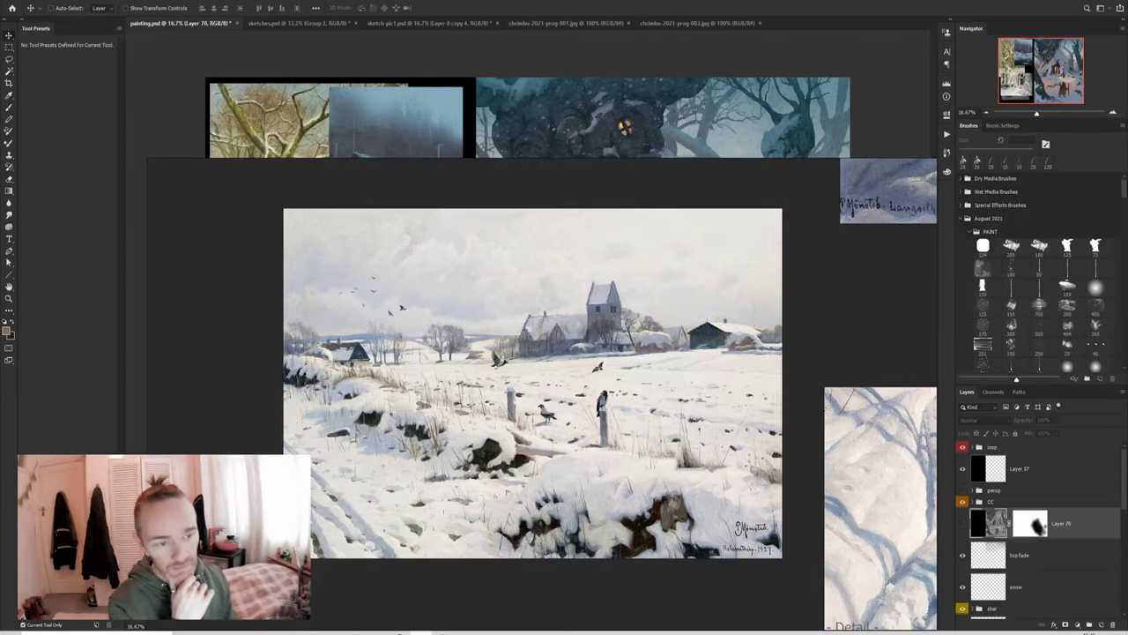
{"action": "left_click", "coordinate": [421, 632]}
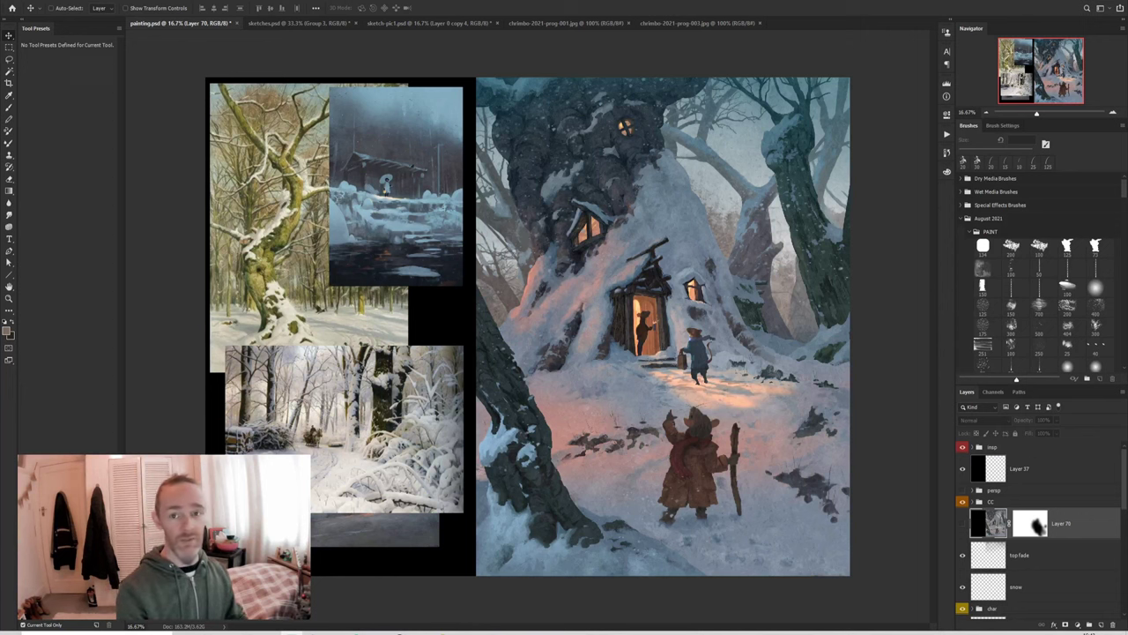
{"action": "key", "text": "alt+i"}
{"action": "left_click", "coordinate": [79, 63]}
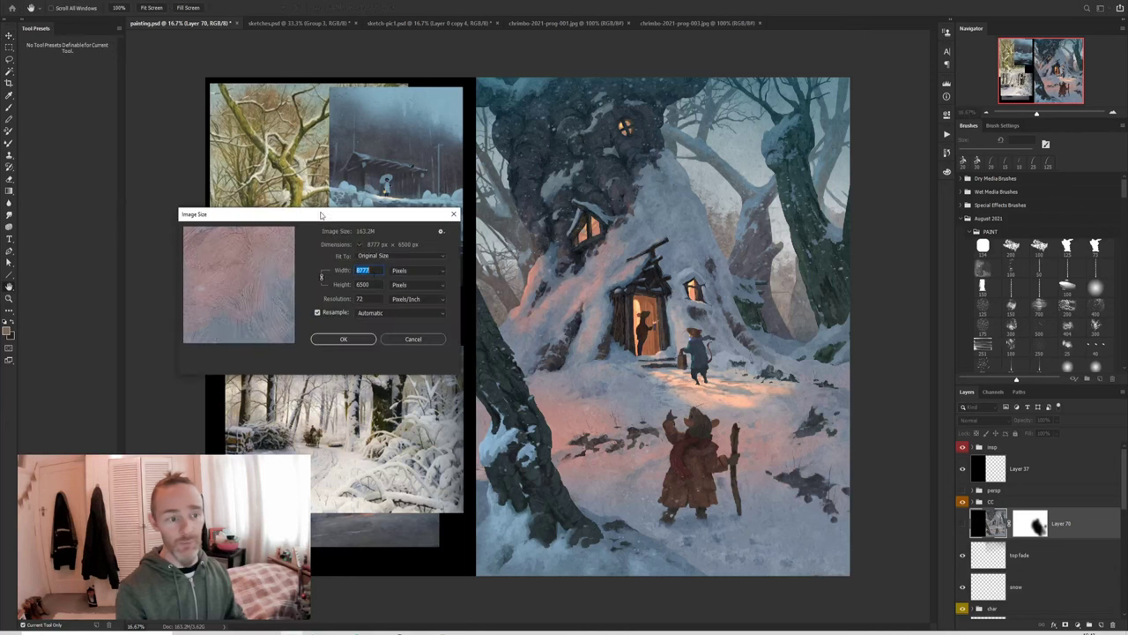
{"action": "left_click", "coordinate": [239, 282]}
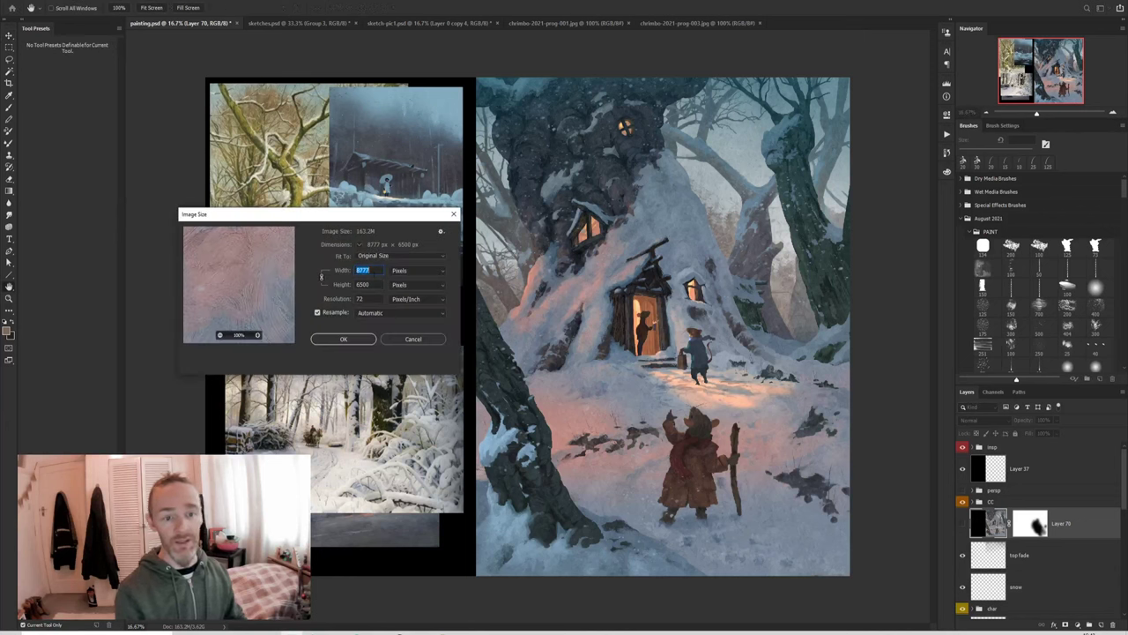
{"action": "left_click", "coordinate": [413, 340]}
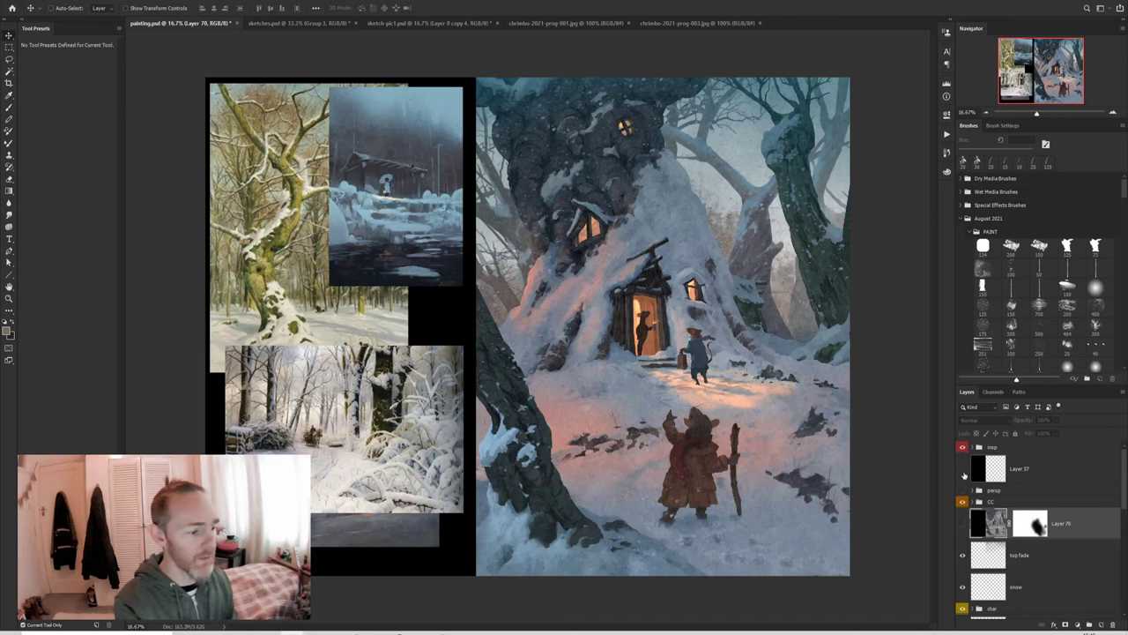
Step: Expand the reference group in painting.psd and preview its hidden Layer 48 and Layer 47 images over the painting
{"action": "left_click", "coordinate": [963, 468]}
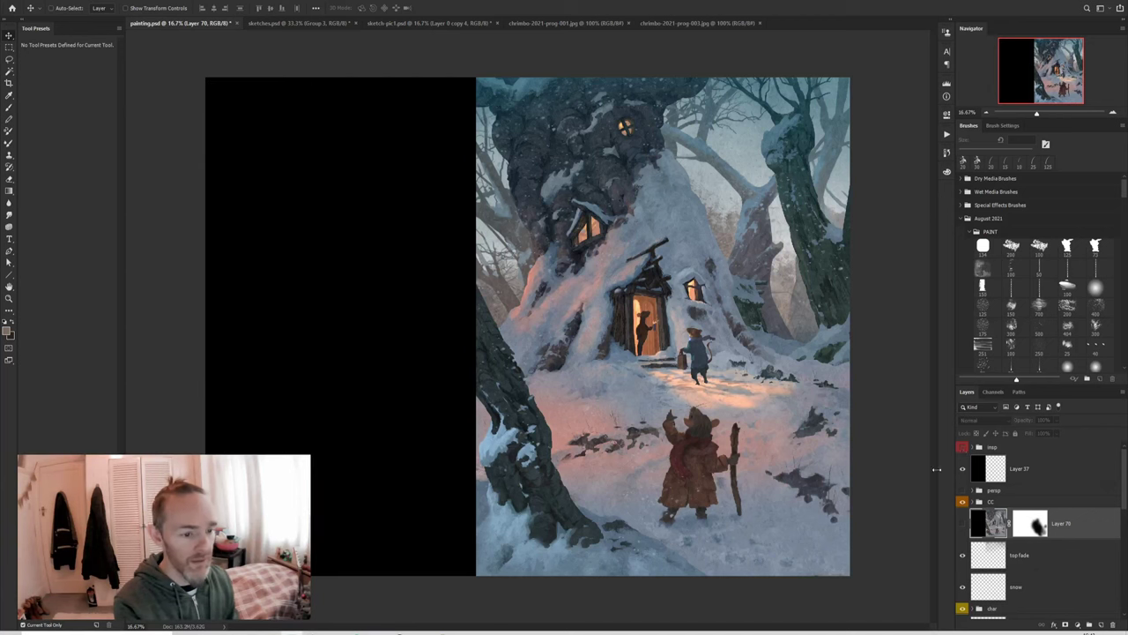
{"action": "left_click", "coordinate": [962, 447]}
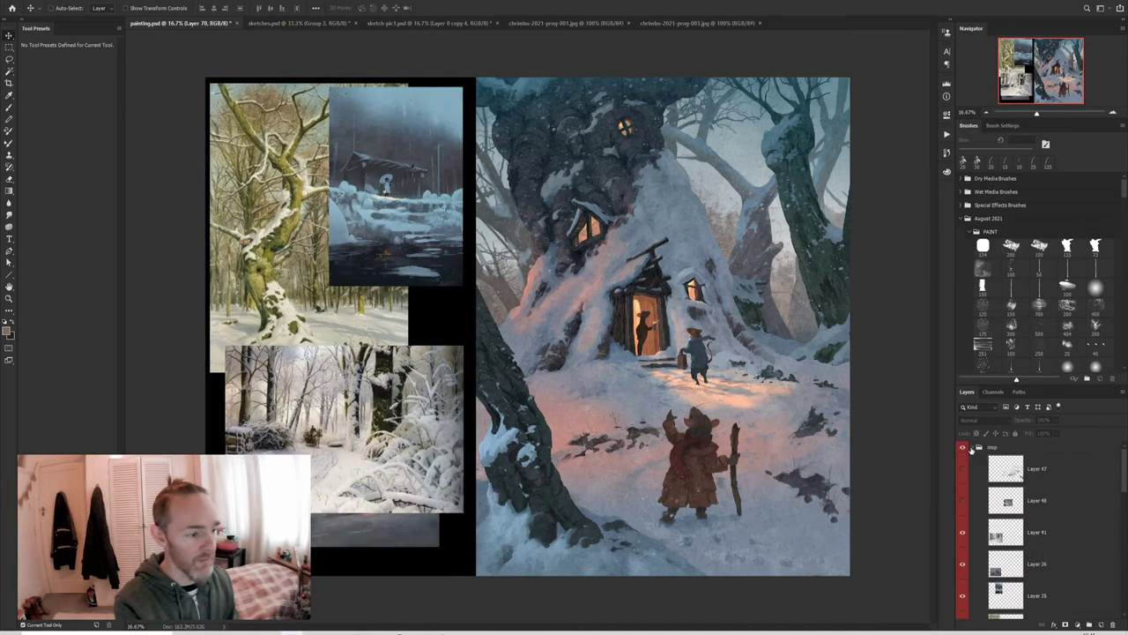
{"action": "left_click", "coordinate": [962, 500]}
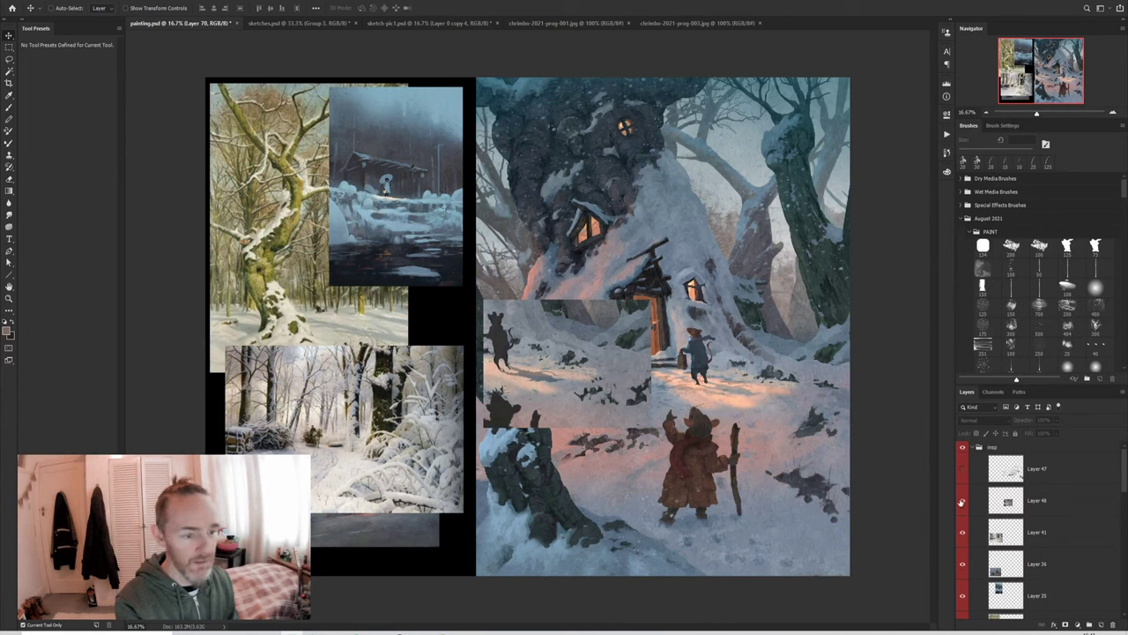
{"action": "left_click", "coordinate": [961, 501]}
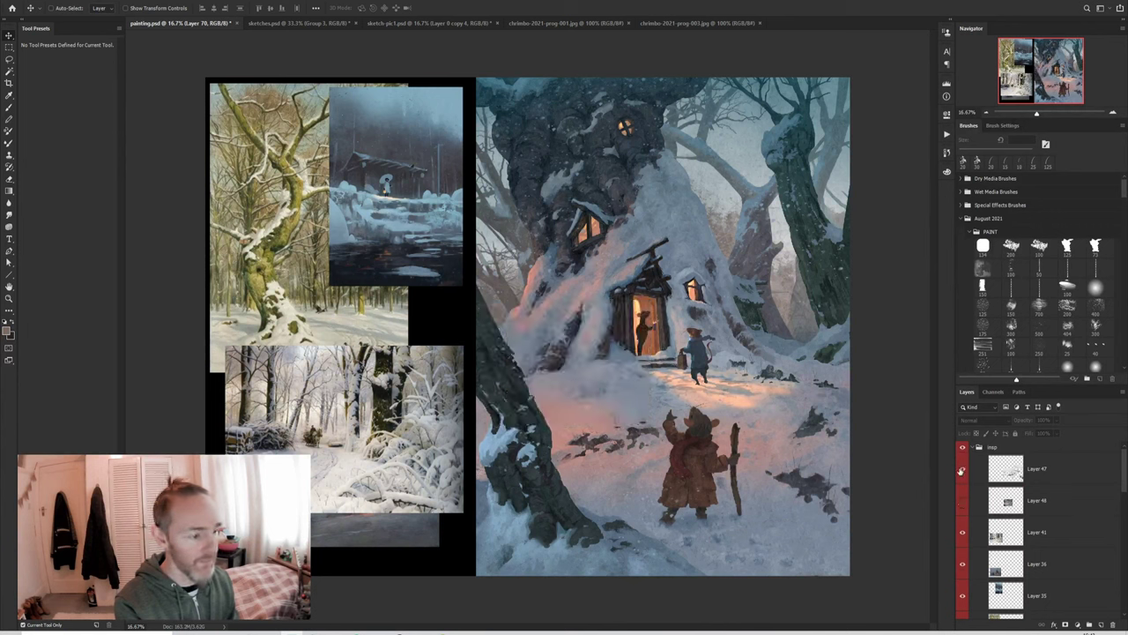
{"action": "left_click", "coordinate": [962, 469]}
{"action": "left_click", "coordinate": [961, 470]}
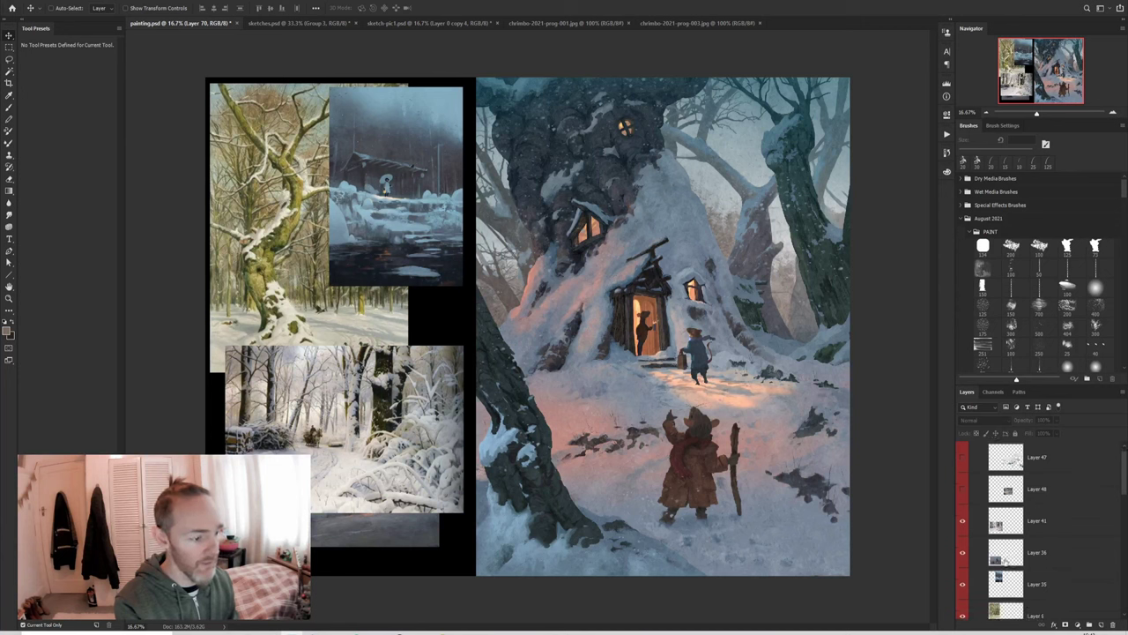
{"action": "scroll", "coordinate": [991, 529], "scroll_direction": "down", "scroll_amount": 3}
{"action": "scroll", "coordinate": [991, 494], "scroll_direction": "up", "scroll_amount": 3}
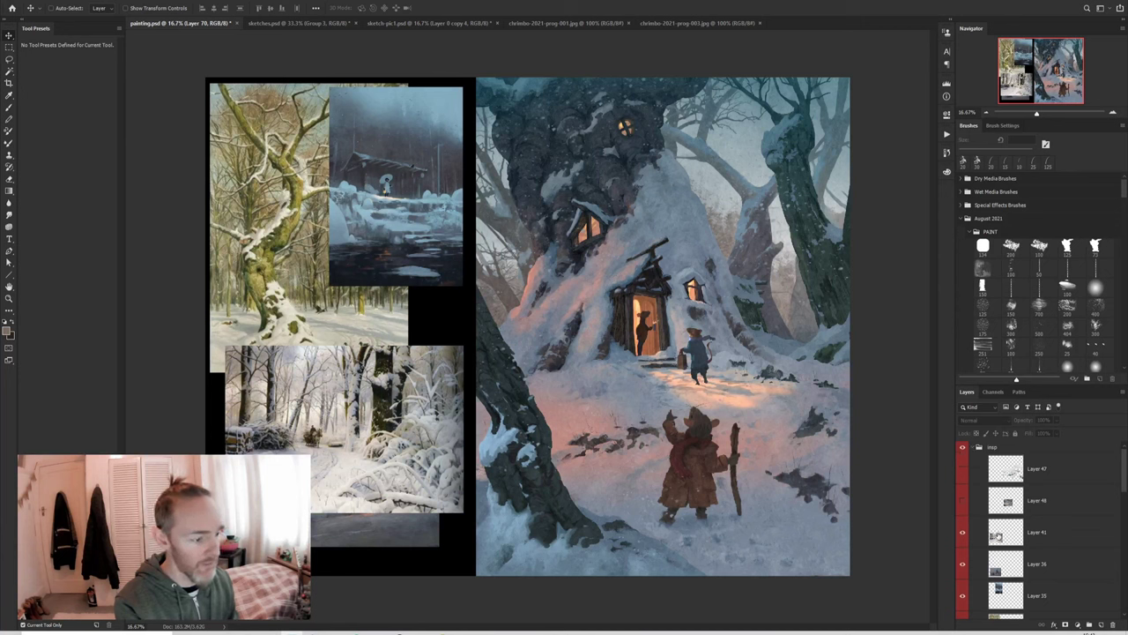
Step: Collapse and hide the reference image group, and set the canvas surround to Black
{"action": "left_click", "coordinate": [973, 448]}
{"action": "left_click", "coordinate": [963, 448]}
{"action": "right_click", "coordinate": [908, 490]}
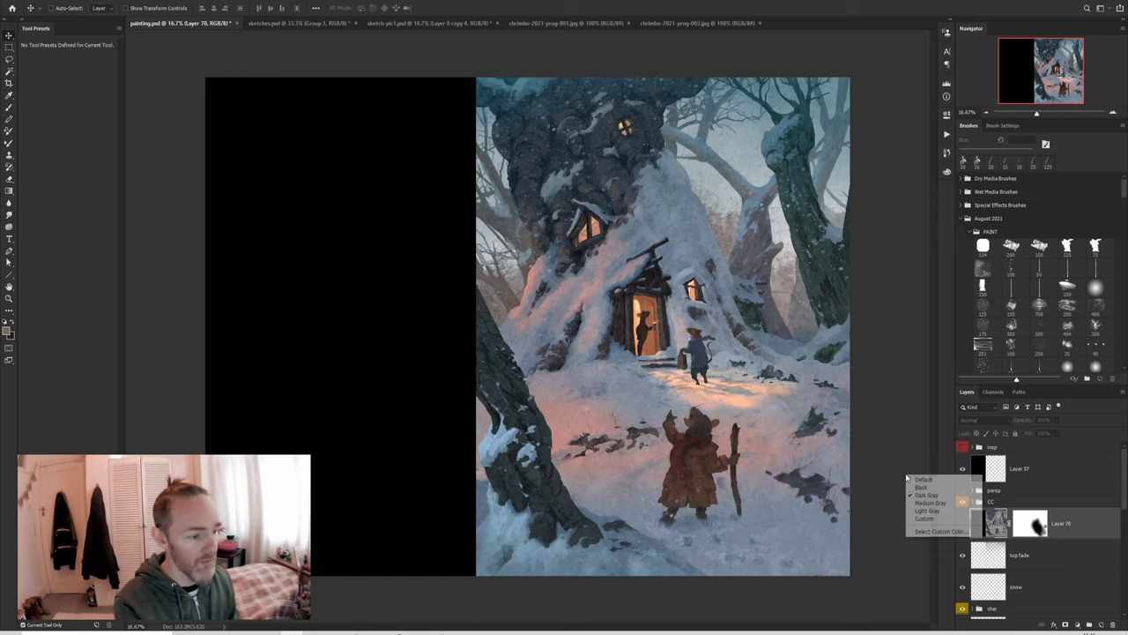
{"action": "left_click", "coordinate": [921, 486]}
Step: Examine the doorway and the blue-coated mouse at 50% zoom, and return to the full view of the painting
{"action": "key", "text": "ctrl+plus"}
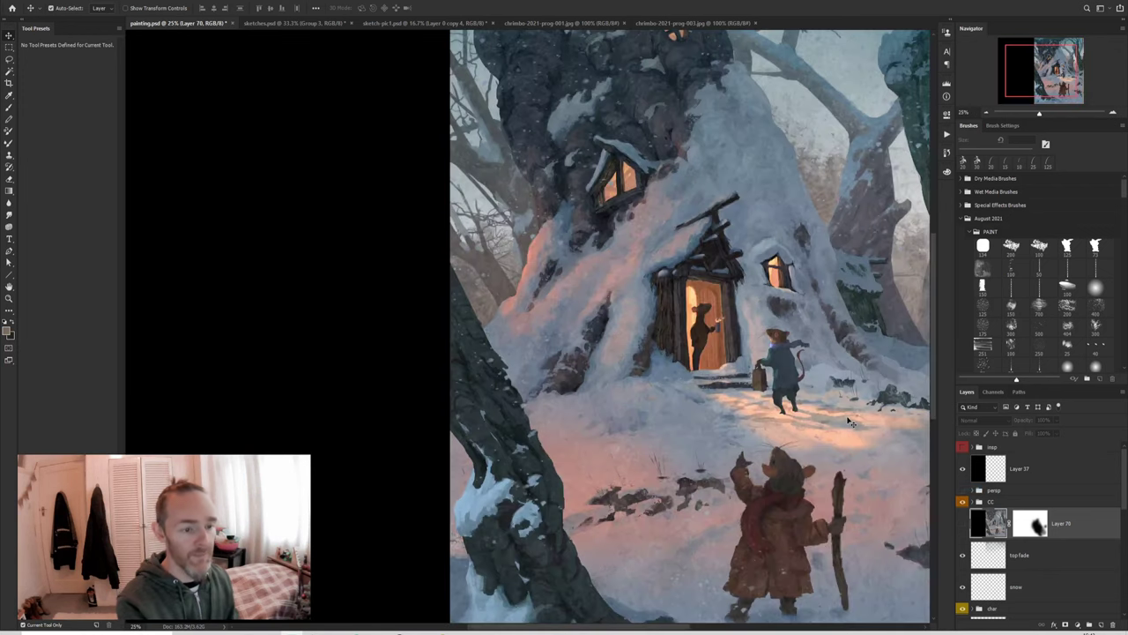
{"action": "left_click_drag", "start_coordinate": [851, 414], "coordinate": [539, 393]}
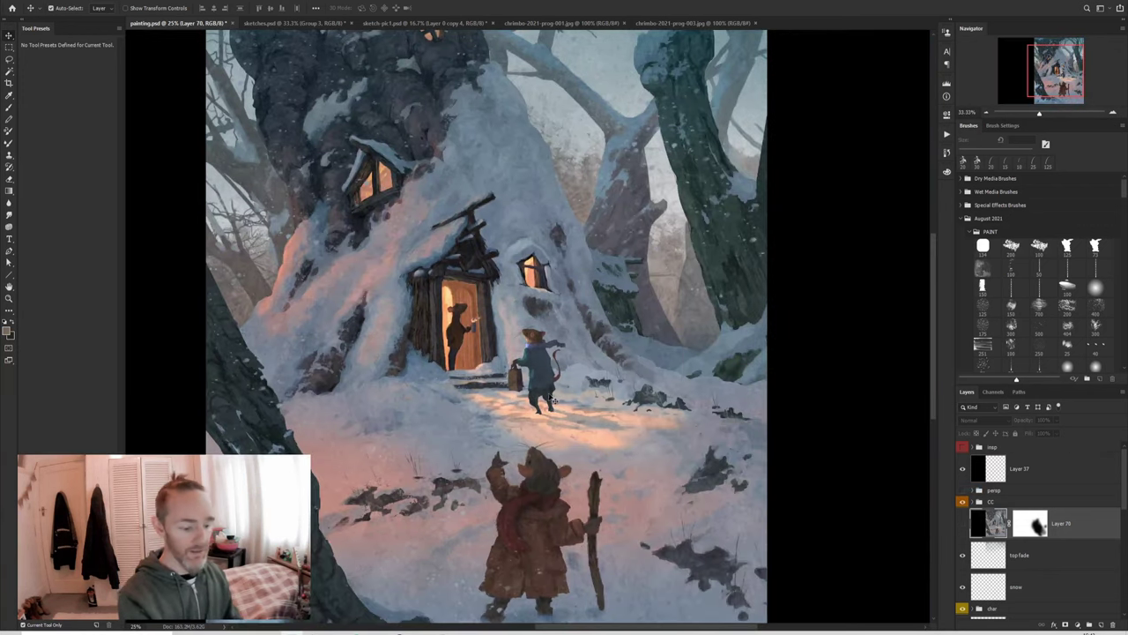
{"action": "key", "text": "ctrl+plus"}
{"action": "key", "text": "ctrl+plus"}
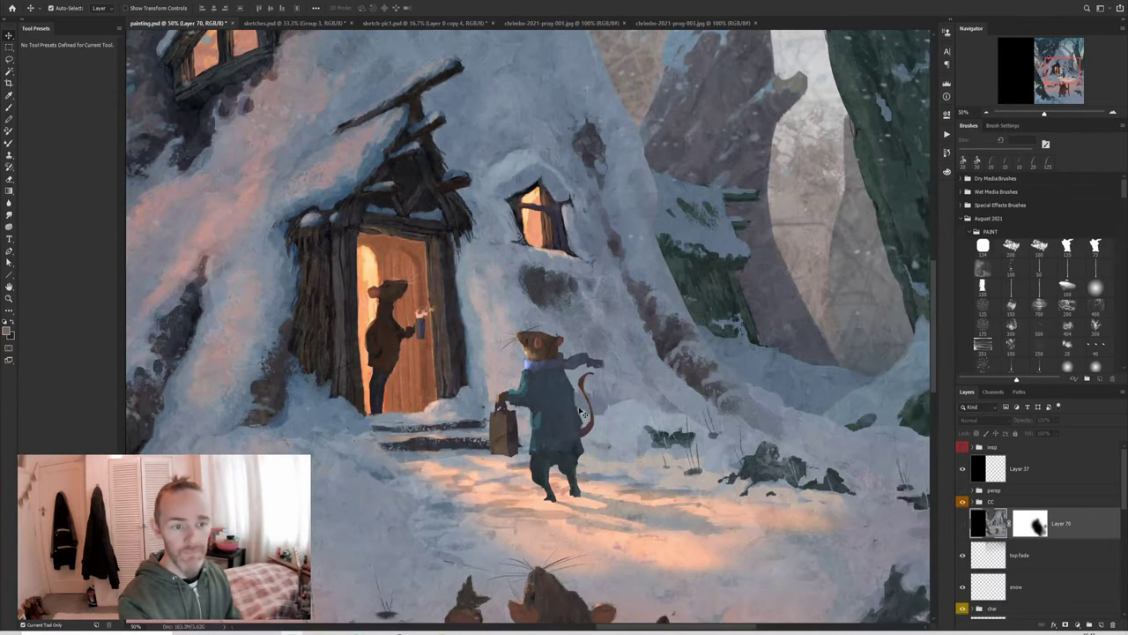
{"action": "key", "text": "ctrl+minus"}
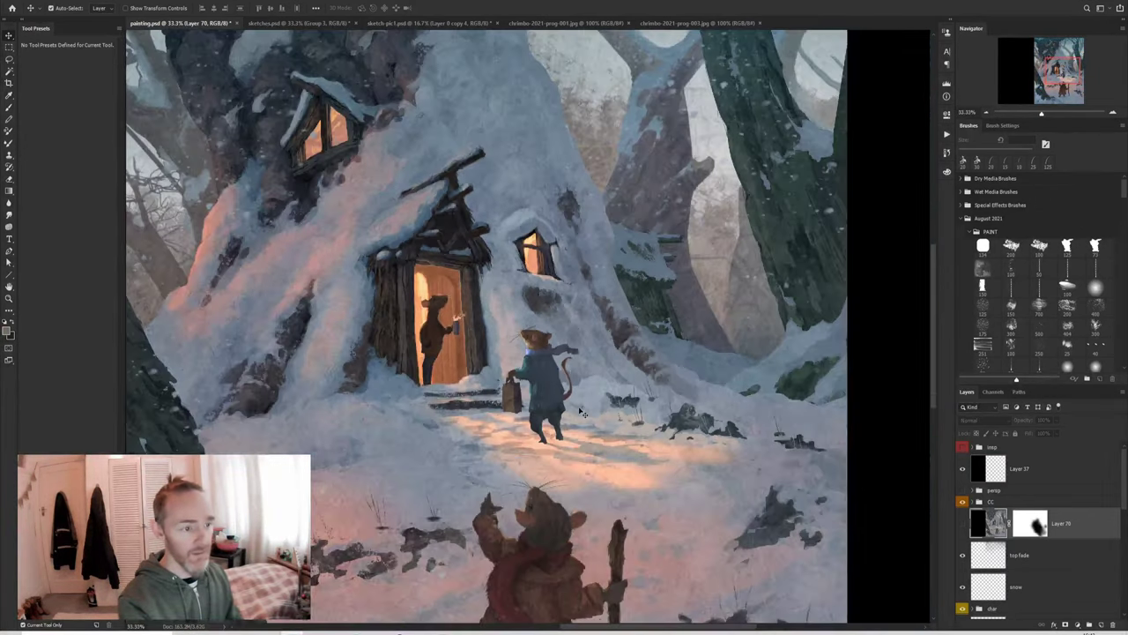
{"action": "key", "text": "ctrl+minus"}
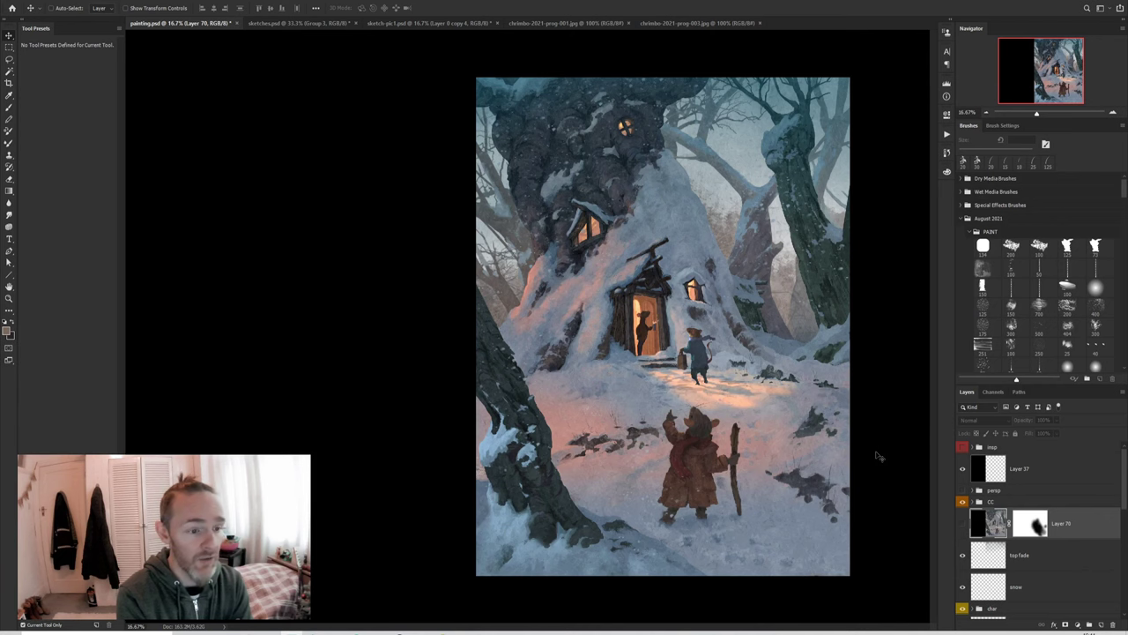
Step: Review the early sketches from sketches.psd through the tree-house line sketch to chrimbo-2021-prog-001.jpg and chrimbo-2021-prog-003.jpg
{"action": "left_click", "coordinate": [301, 24]}
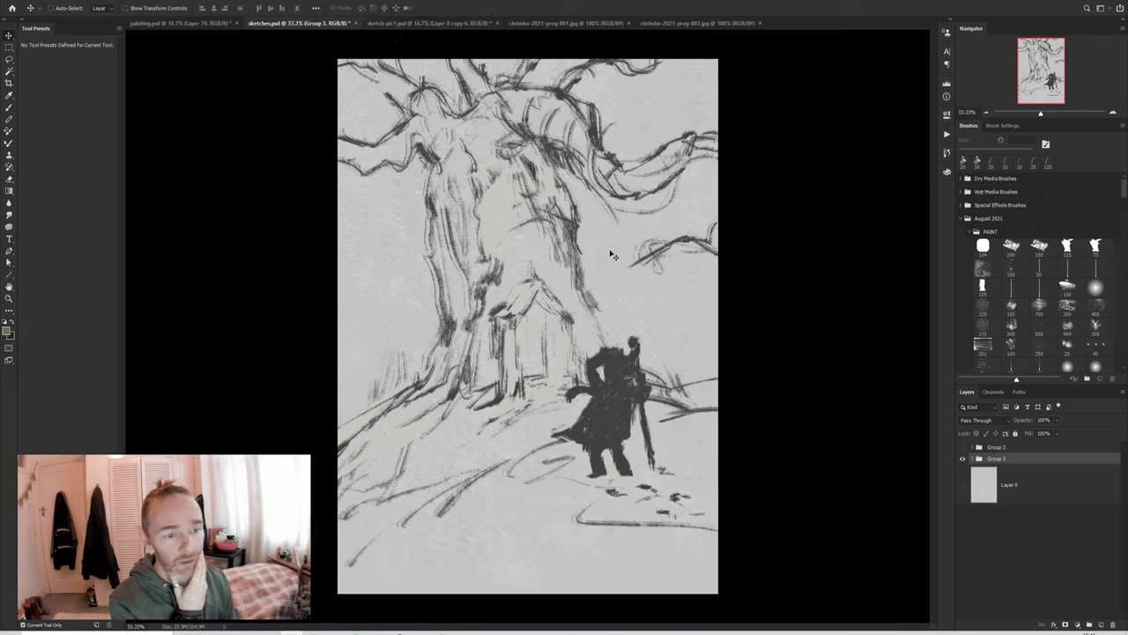
{"action": "left_click", "coordinate": [404, 26]}
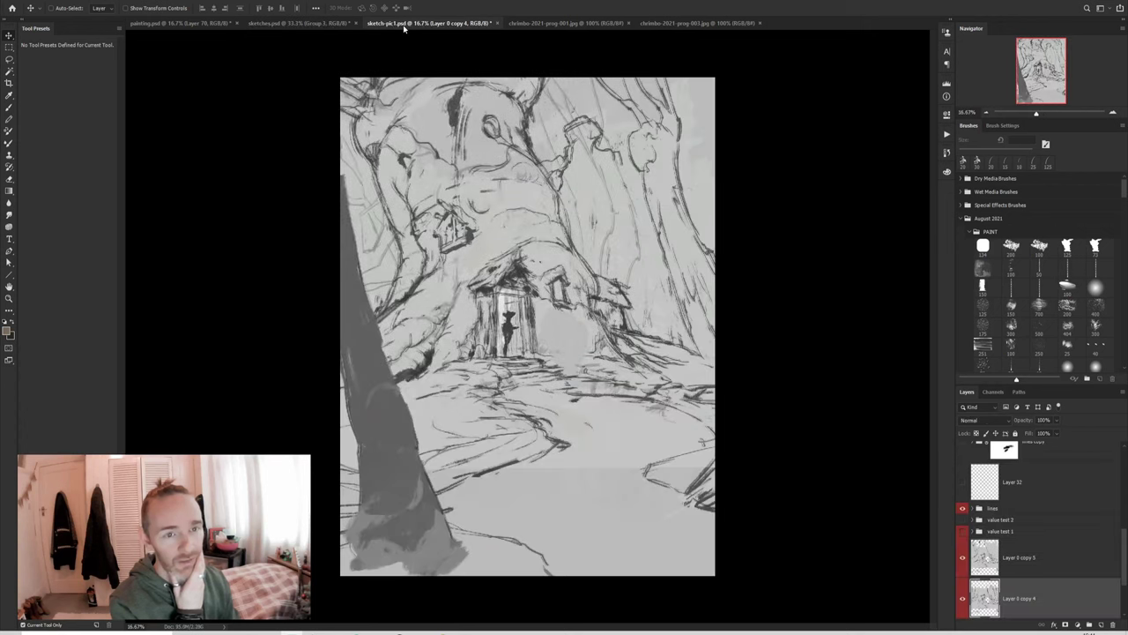
{"action": "left_click", "coordinate": [557, 24]}
{"action": "left_click", "coordinate": [440, 24]}
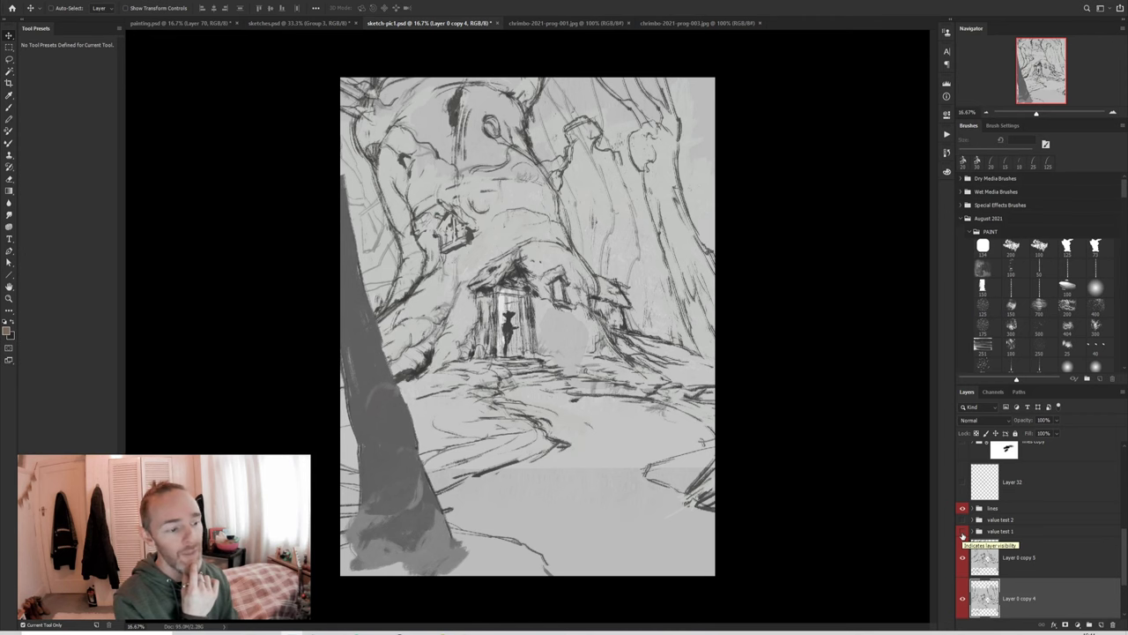
{"action": "left_click", "coordinate": [547, 23]}
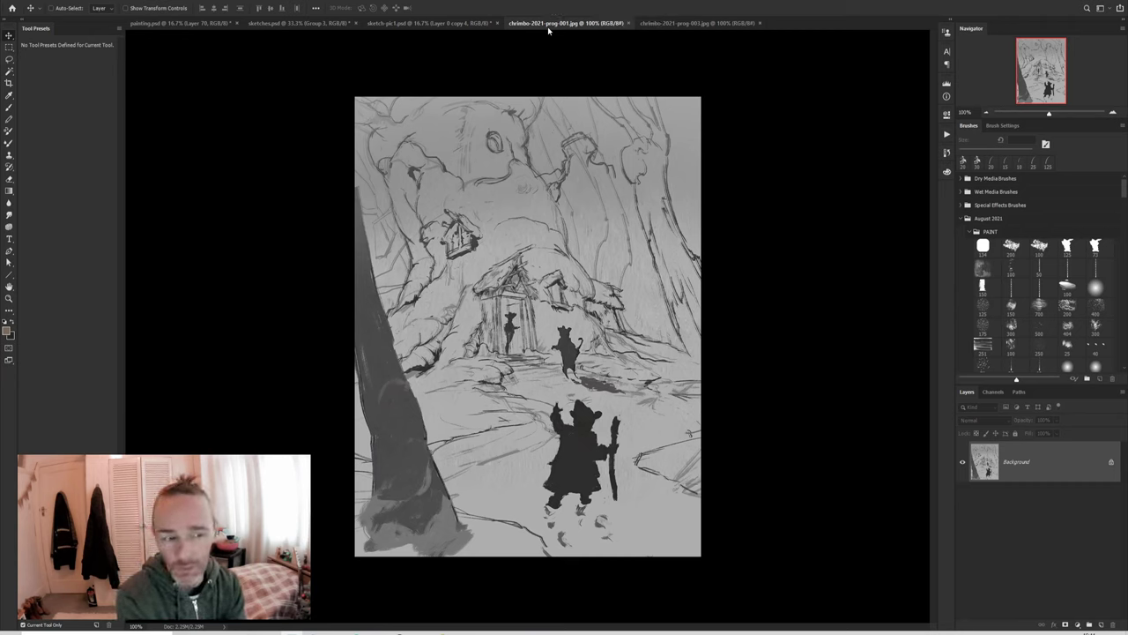
{"action": "left_click", "coordinate": [673, 24]}
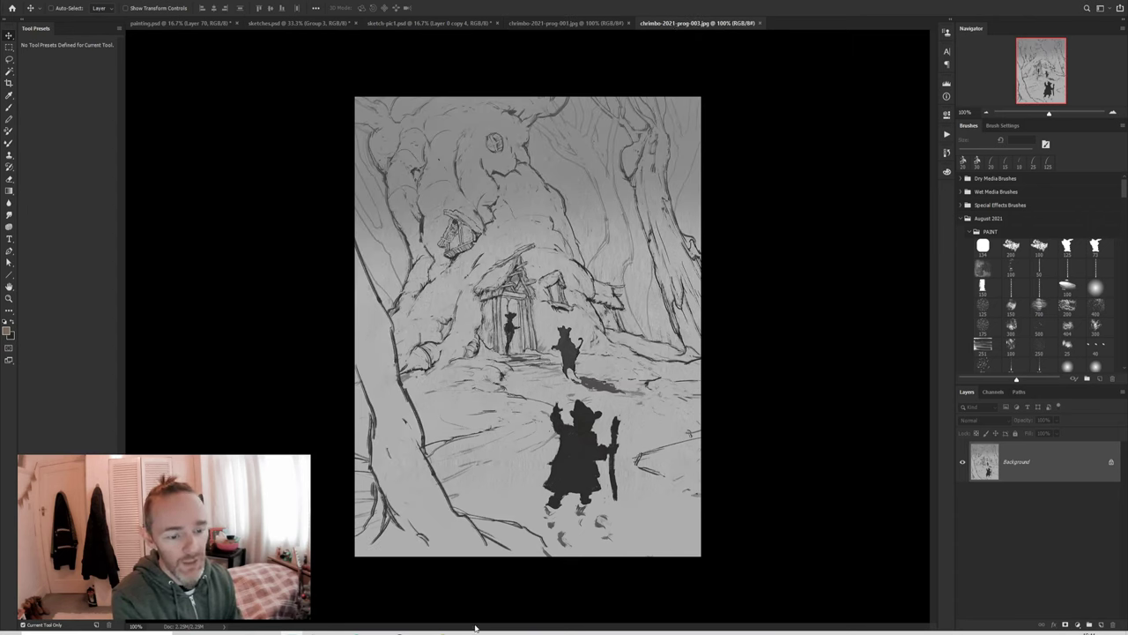
Step: Switch to the photo viewer to check the grey value stage of the tree house, and return to the sketch documents in Photoshop
{"action": "mouse_move", "coordinate": [483, 629]}
{"action": "left_click", "coordinate": [534, 586]}
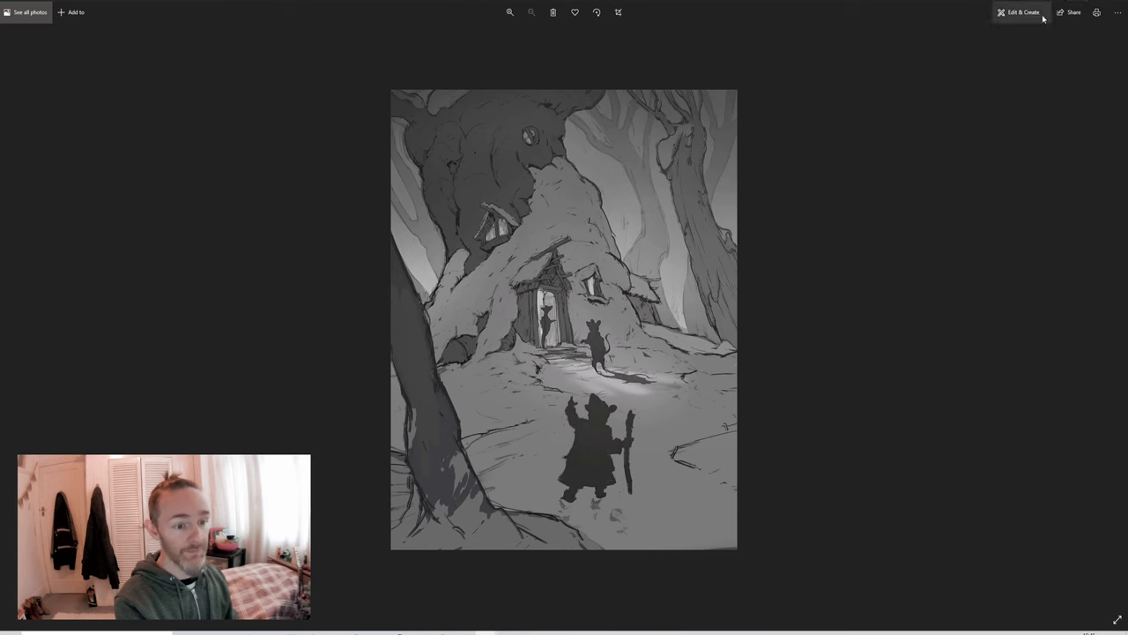
{"action": "left_click", "coordinate": [1075, 4]}
{"action": "key", "text": "ctrl+shift+Tab"}
{"action": "key", "text": "ctrl+shift+Tab"}
{"action": "key", "text": "ctrl+shift+Tab"}
{"action": "key", "text": "ctrl+shift+Tab"}
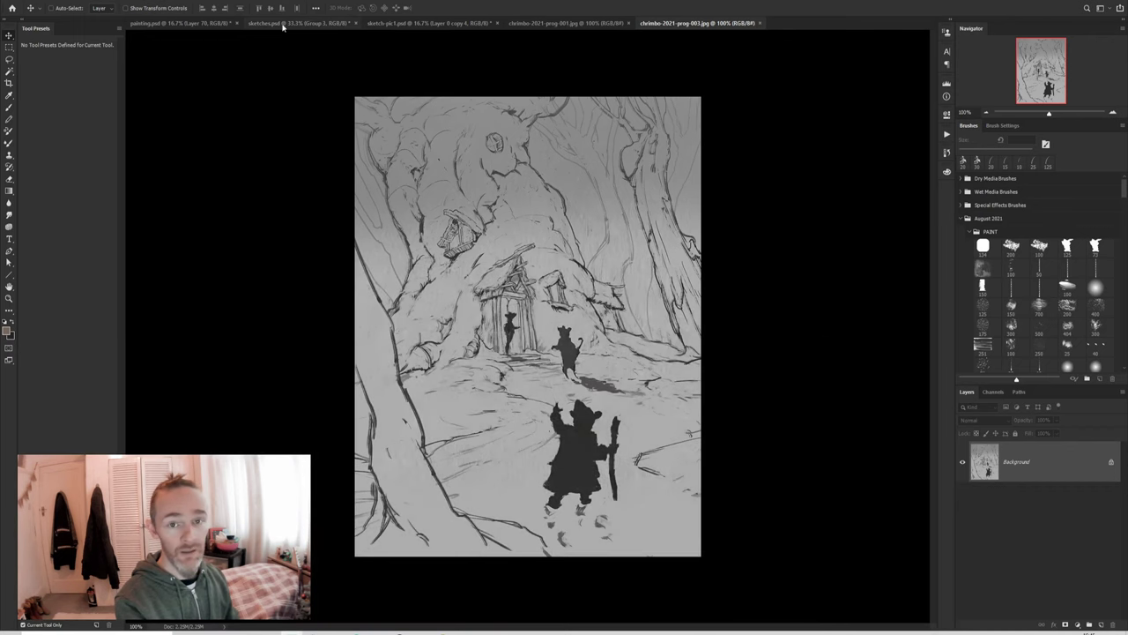